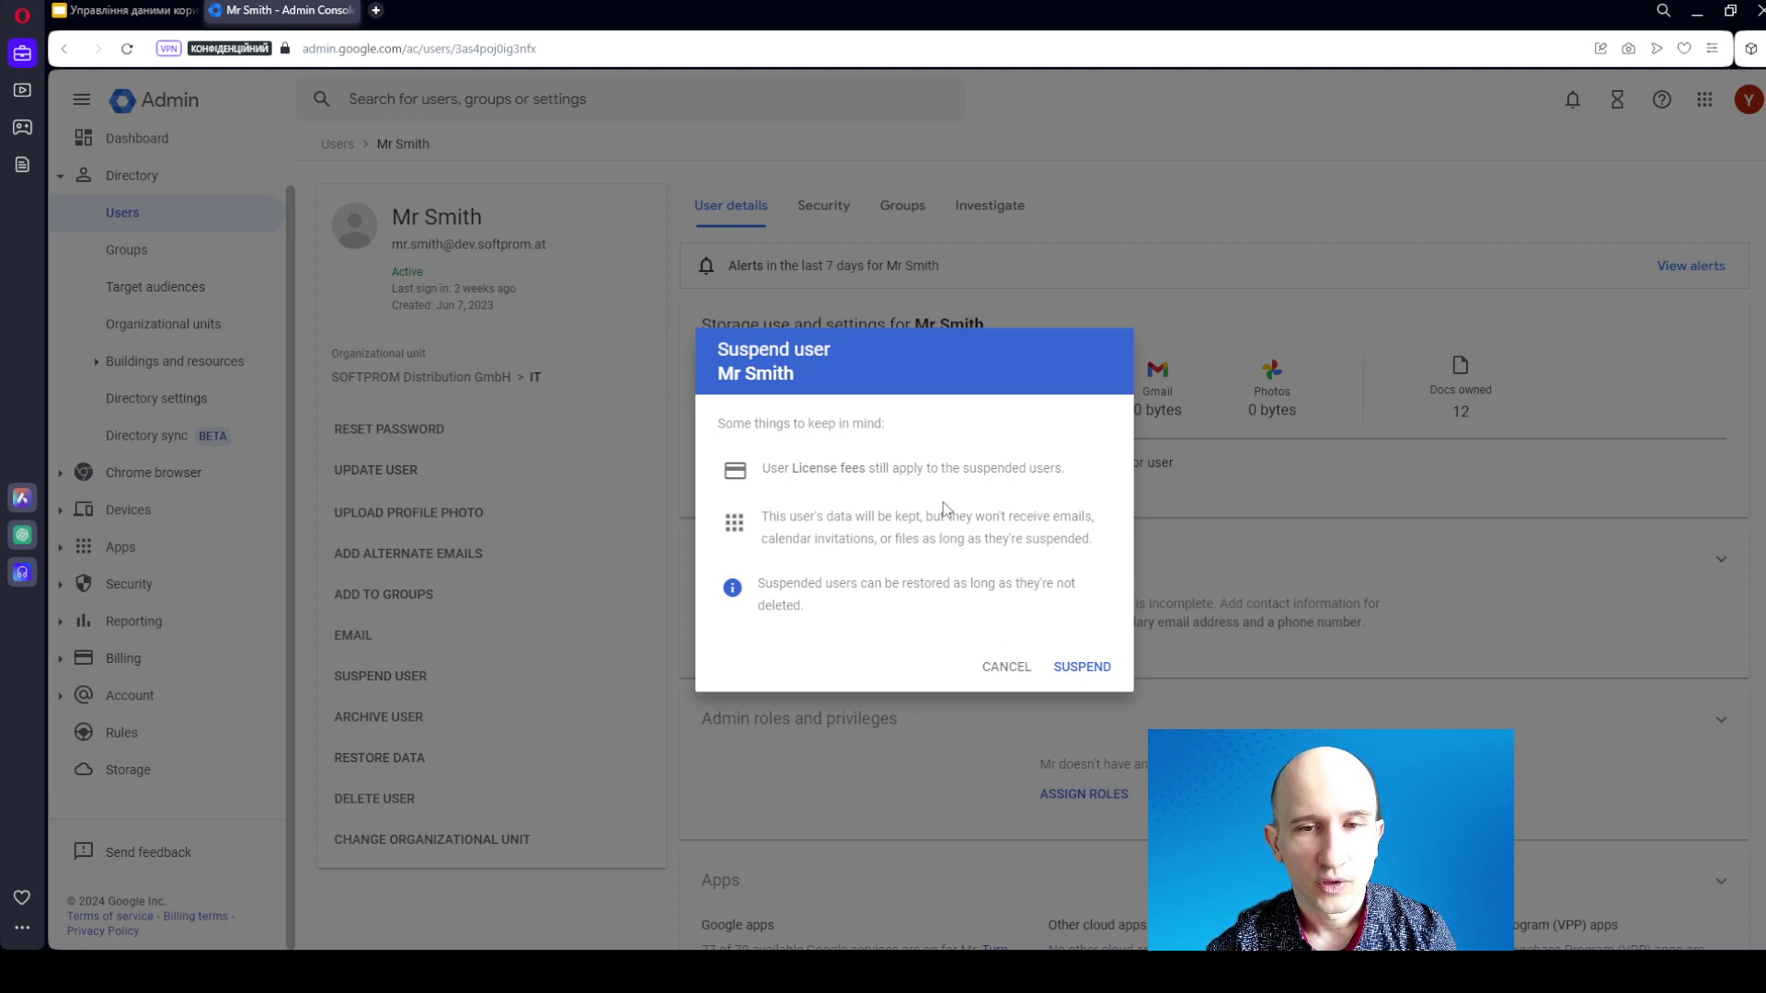
Step: Confirm the suspension of the user's account
click(1082, 666)
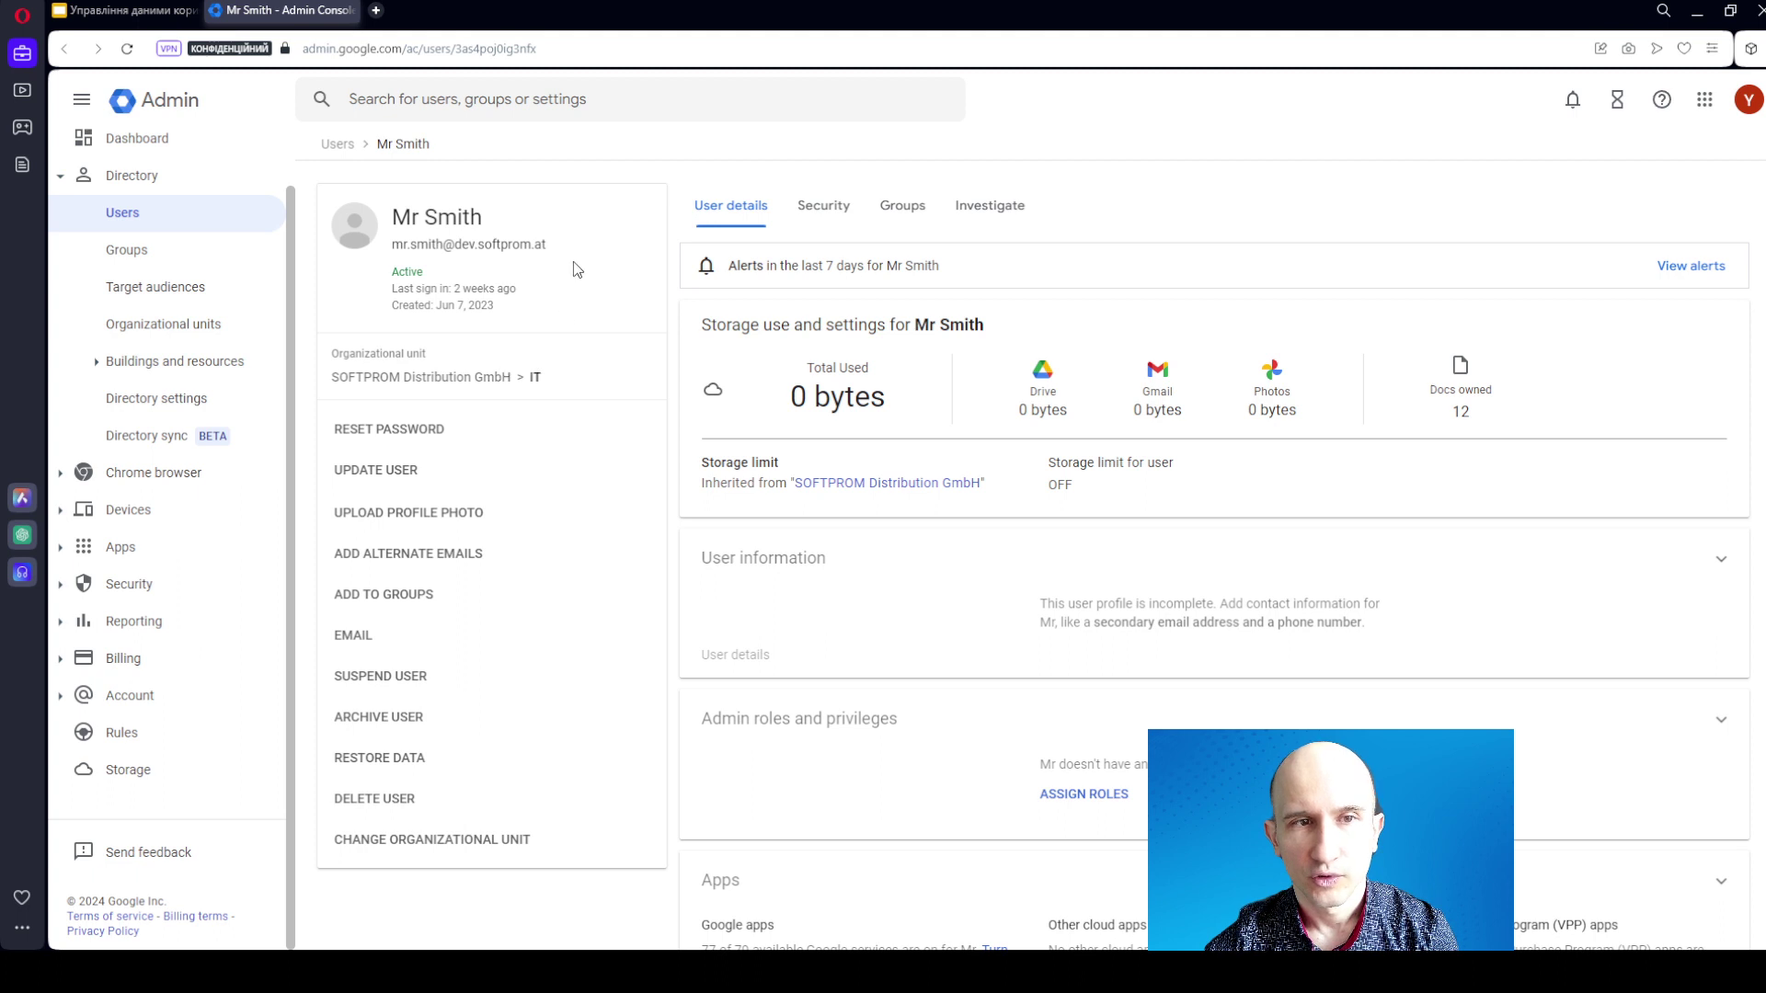
Step: Examine the password reset options for the user, including the one for creating a password manually, and leave without resetting
click(387, 437)
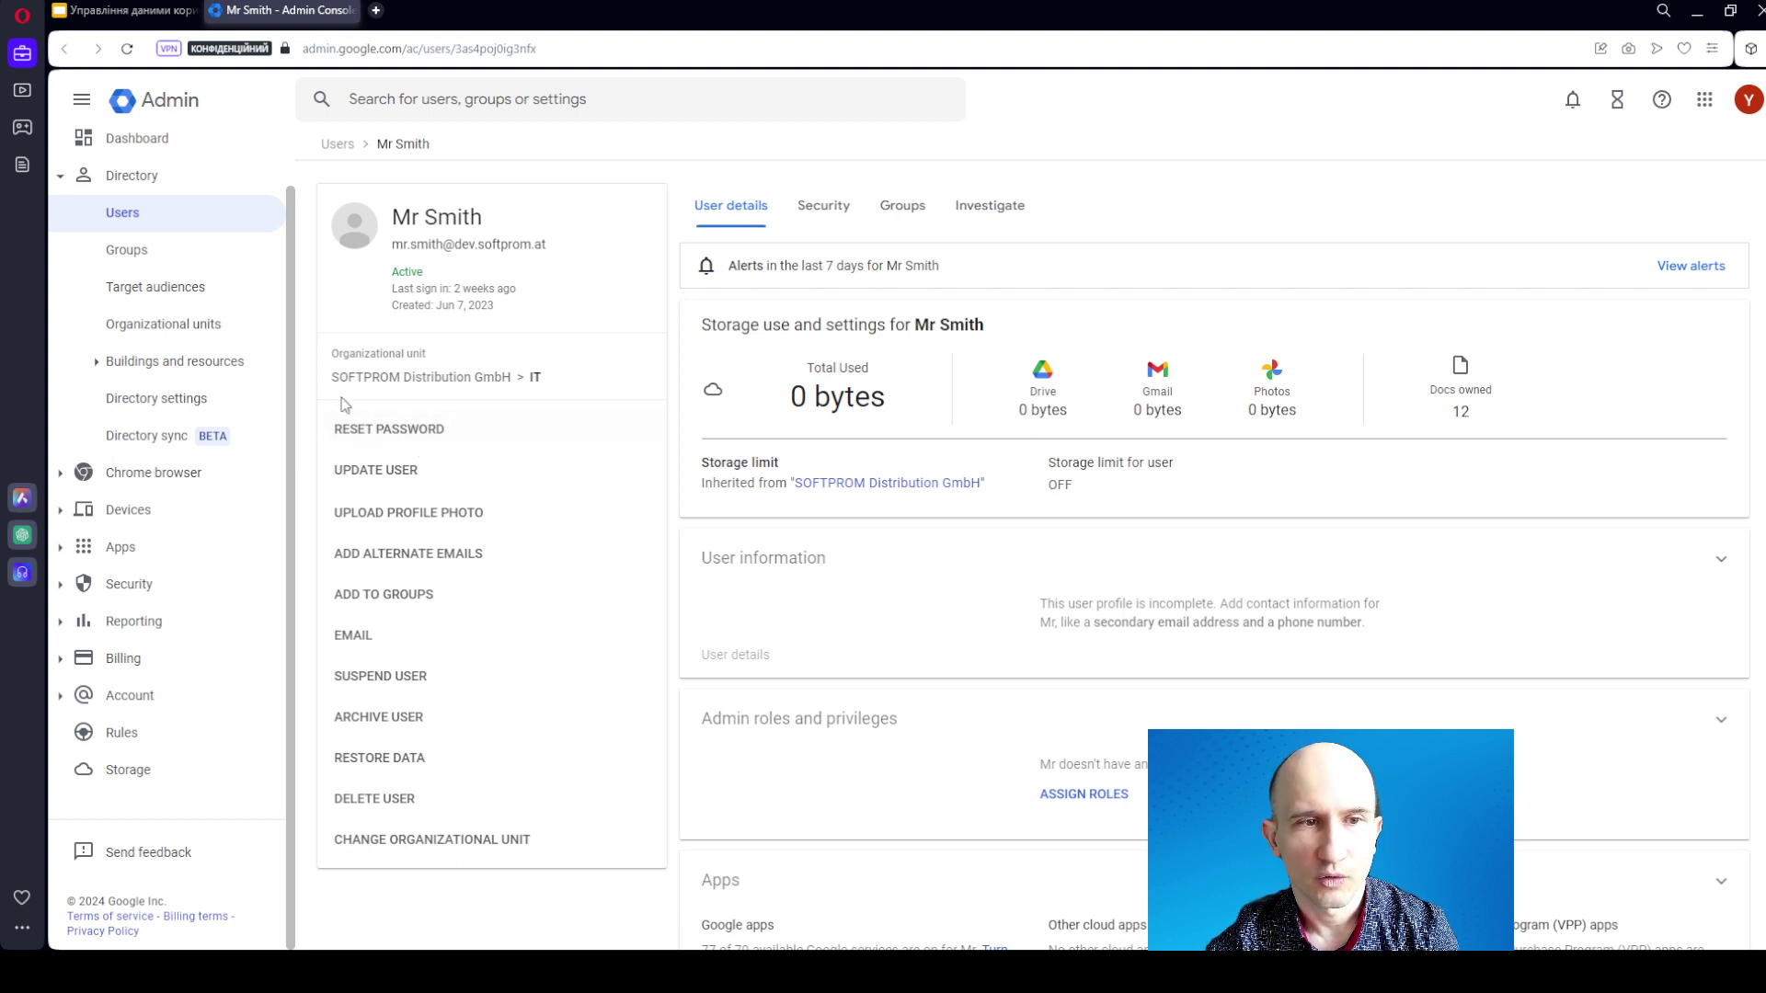
click(404, 440)
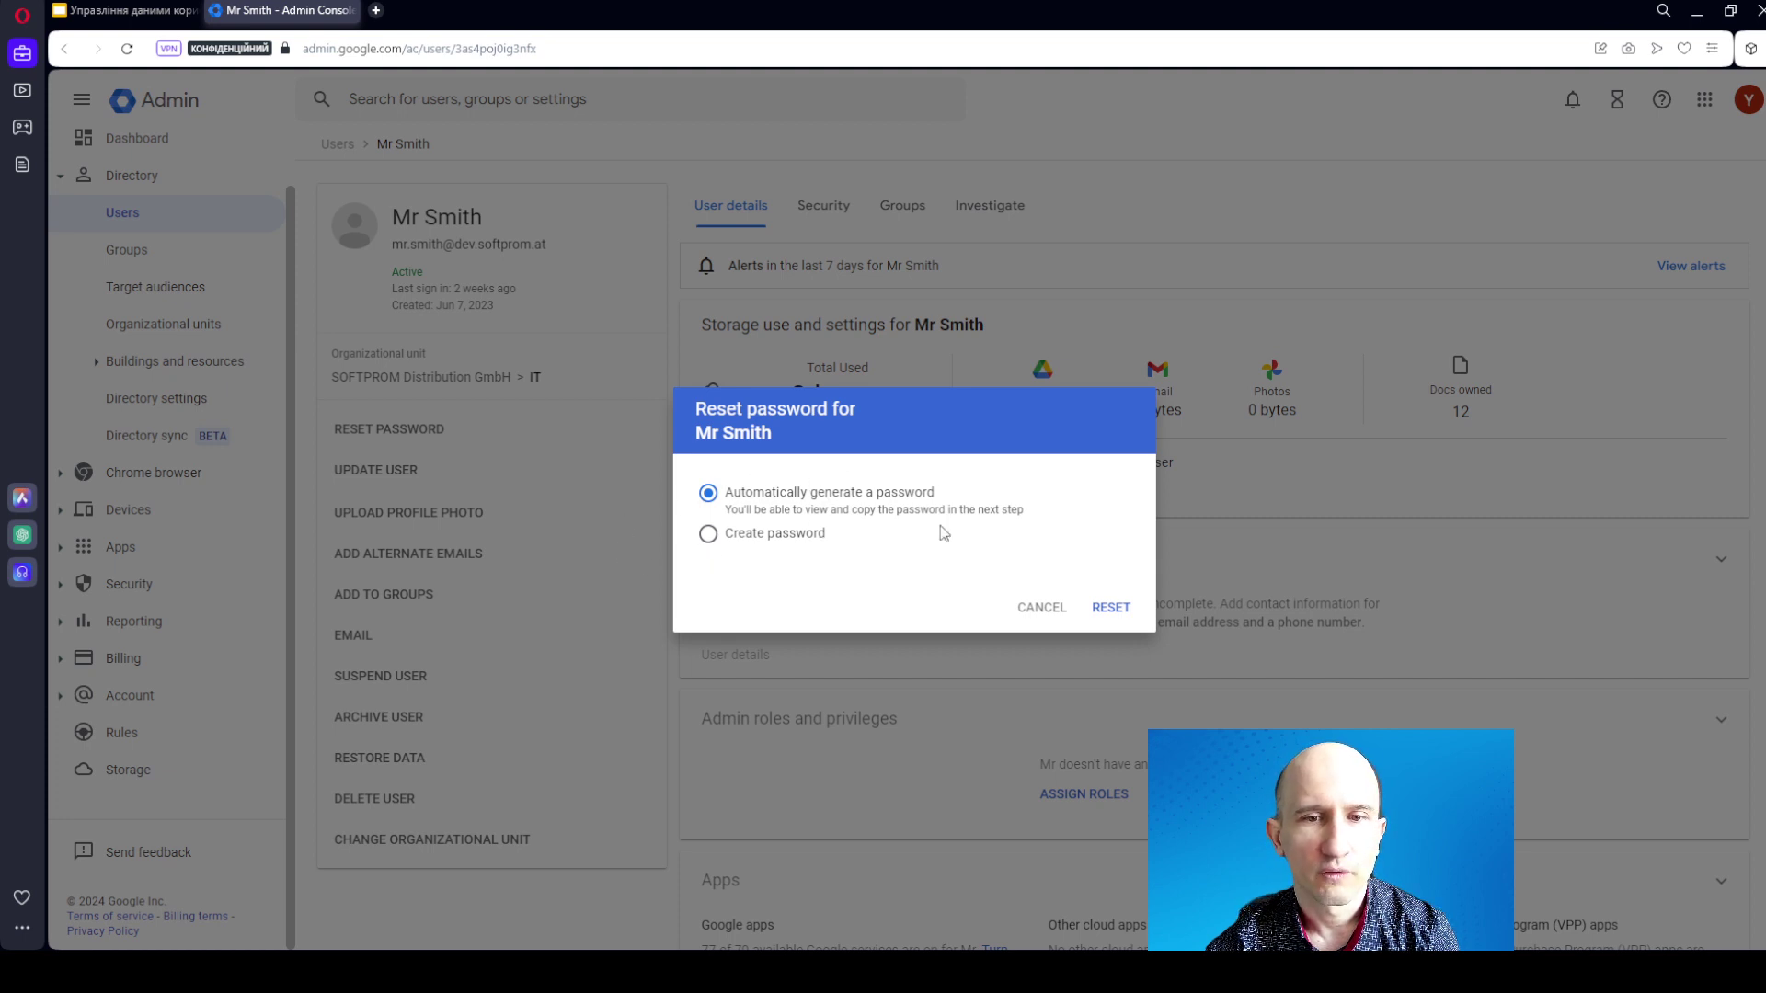
click(709, 536)
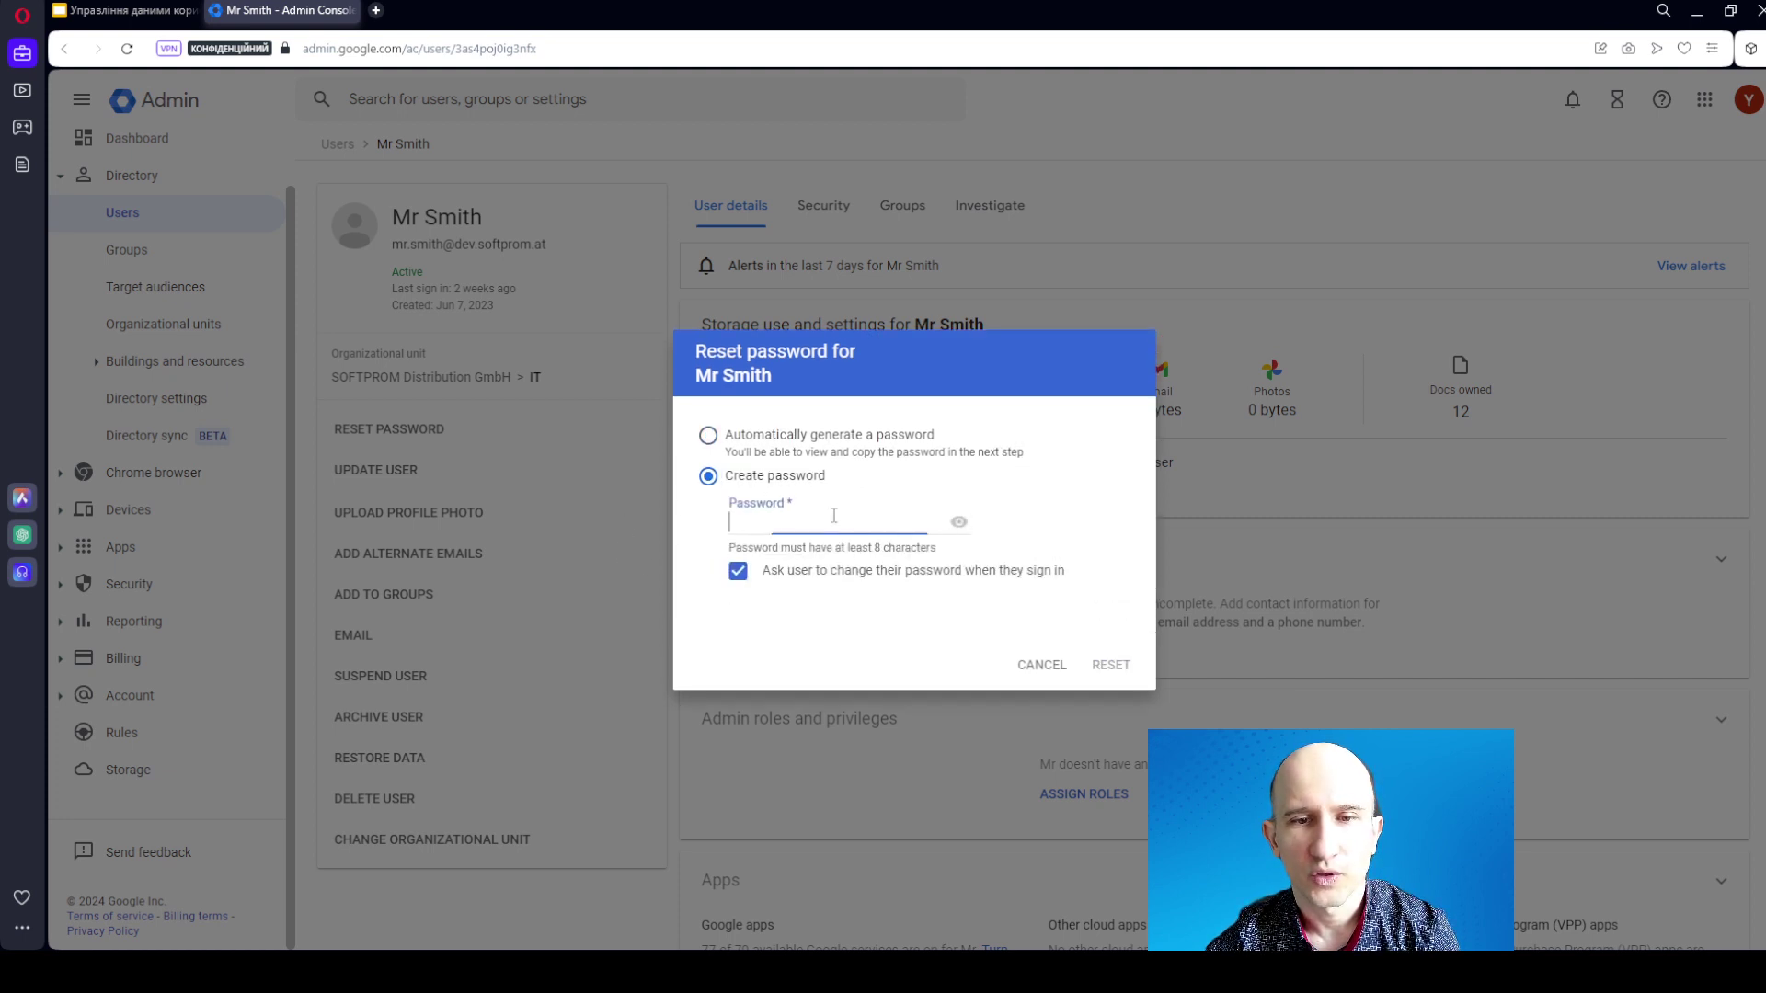
click(1035, 666)
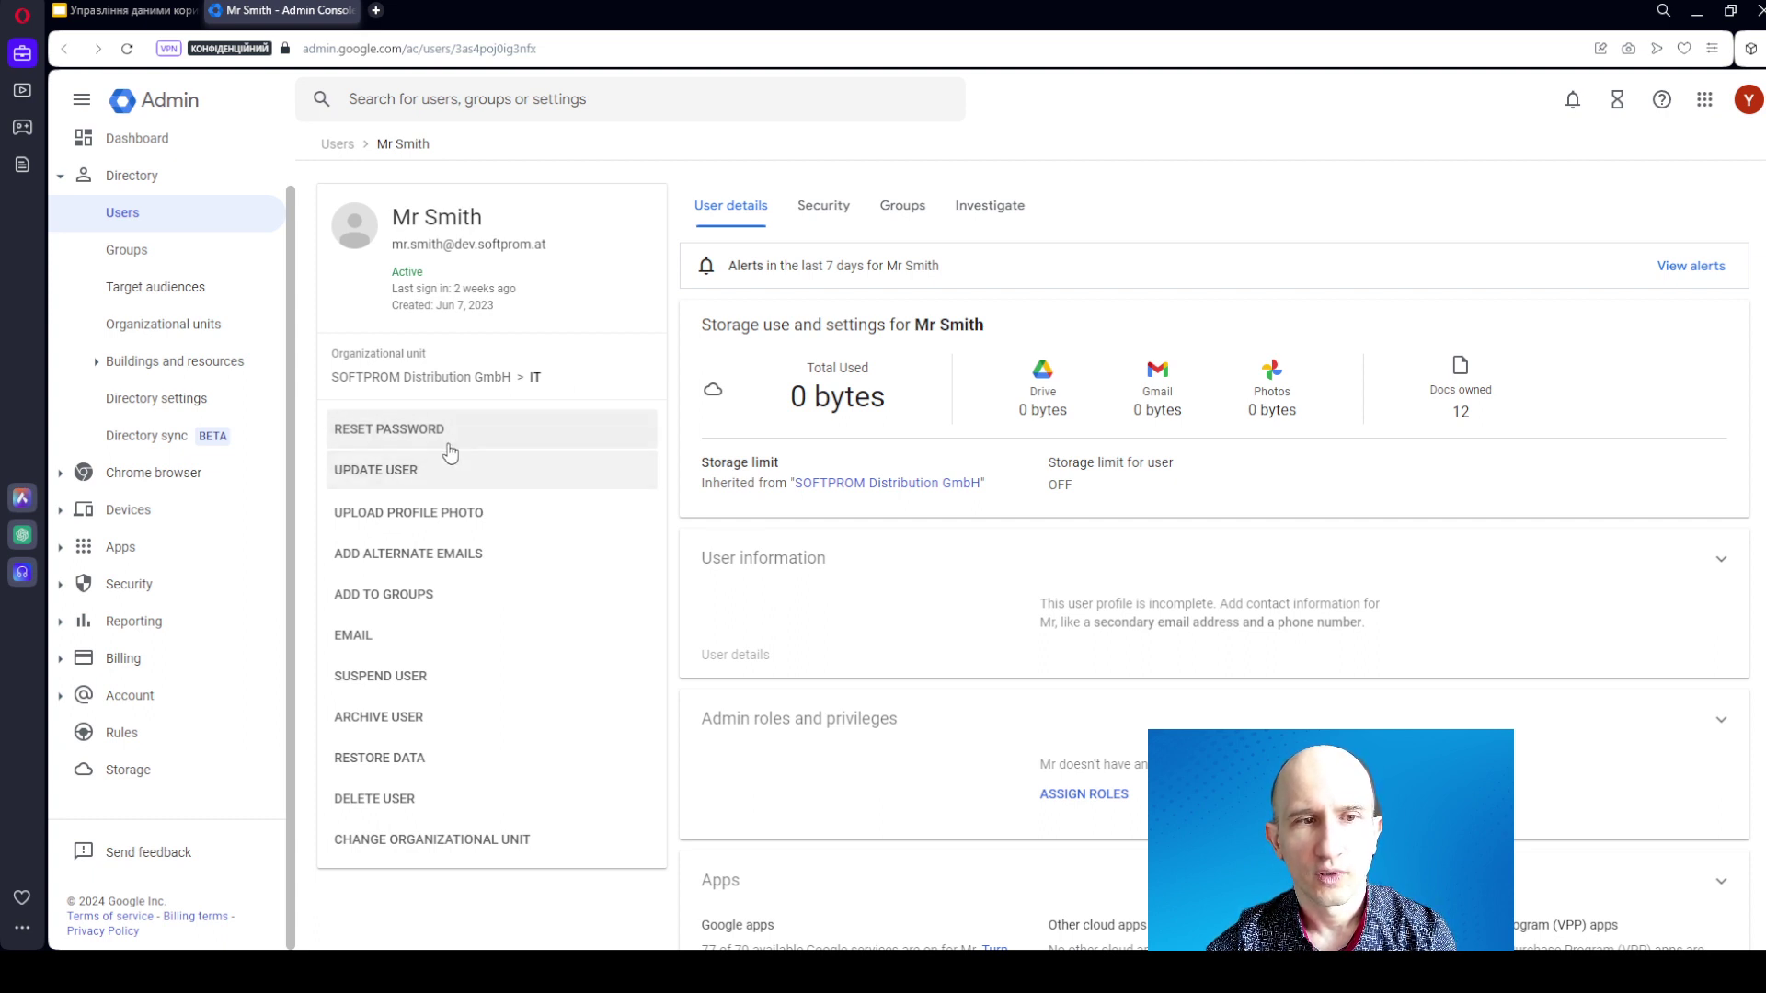
Step: In the account recovery security settings, try allowing users and non-super admins to recover their account, and discard the change
click(62, 588)
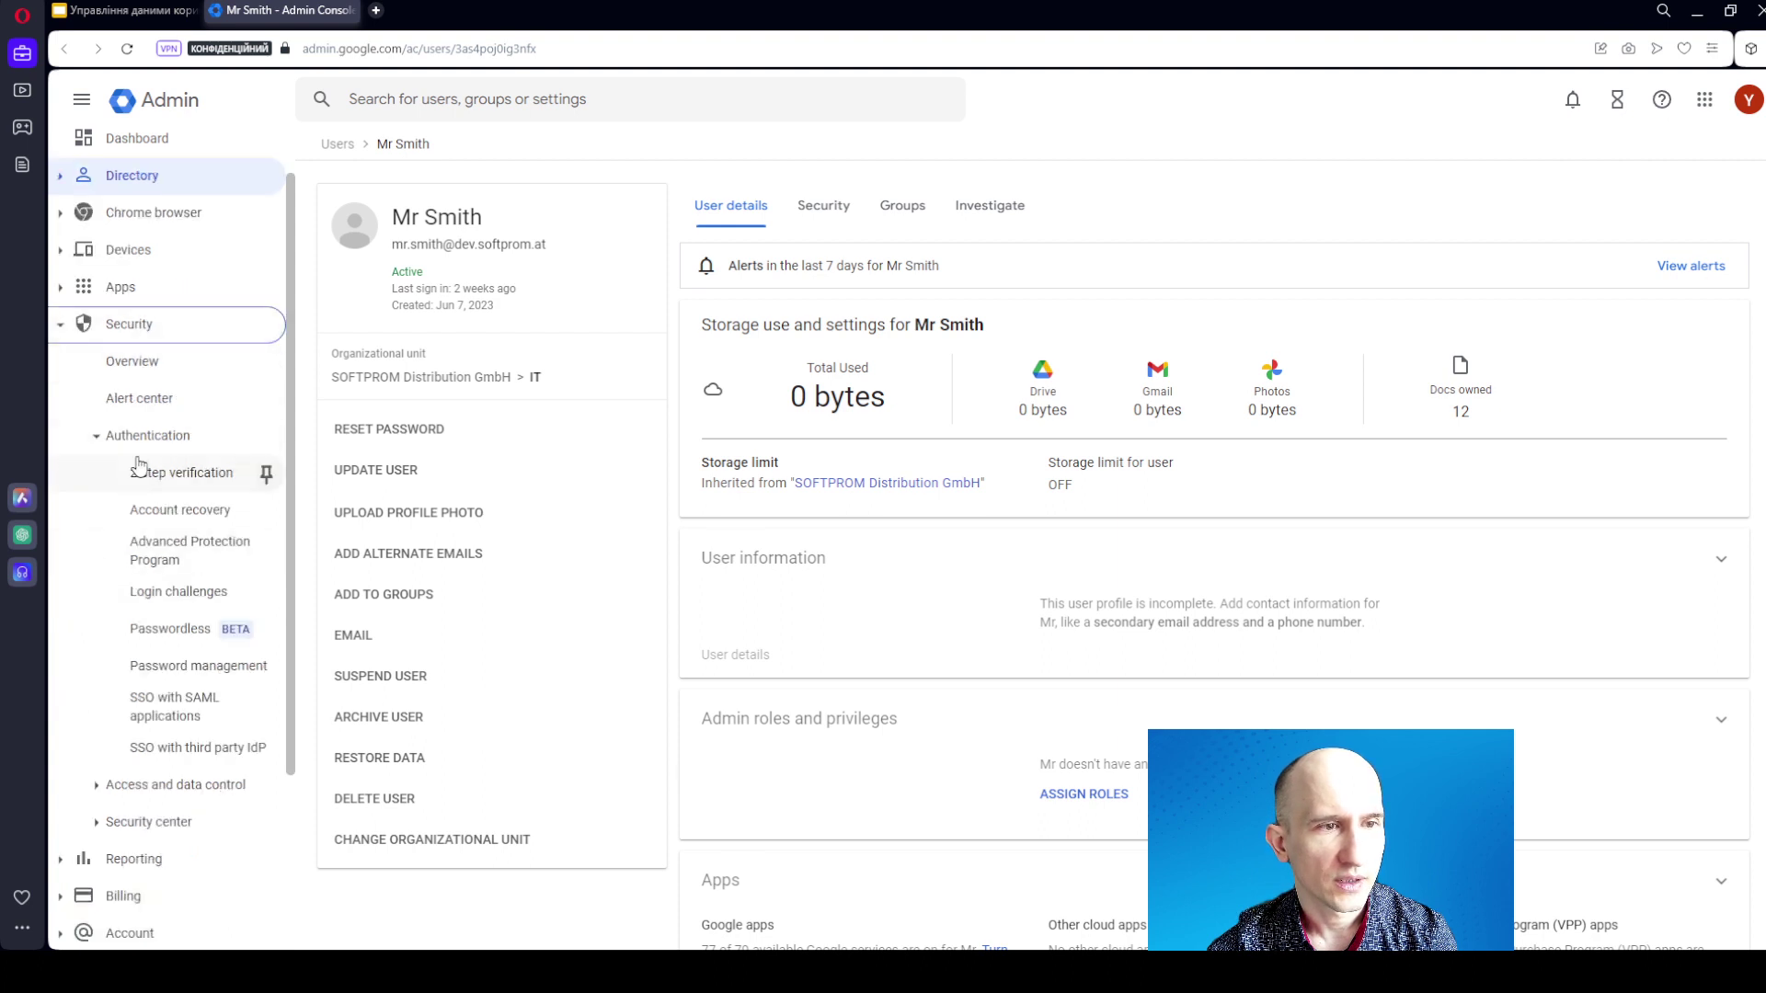
click(193, 512)
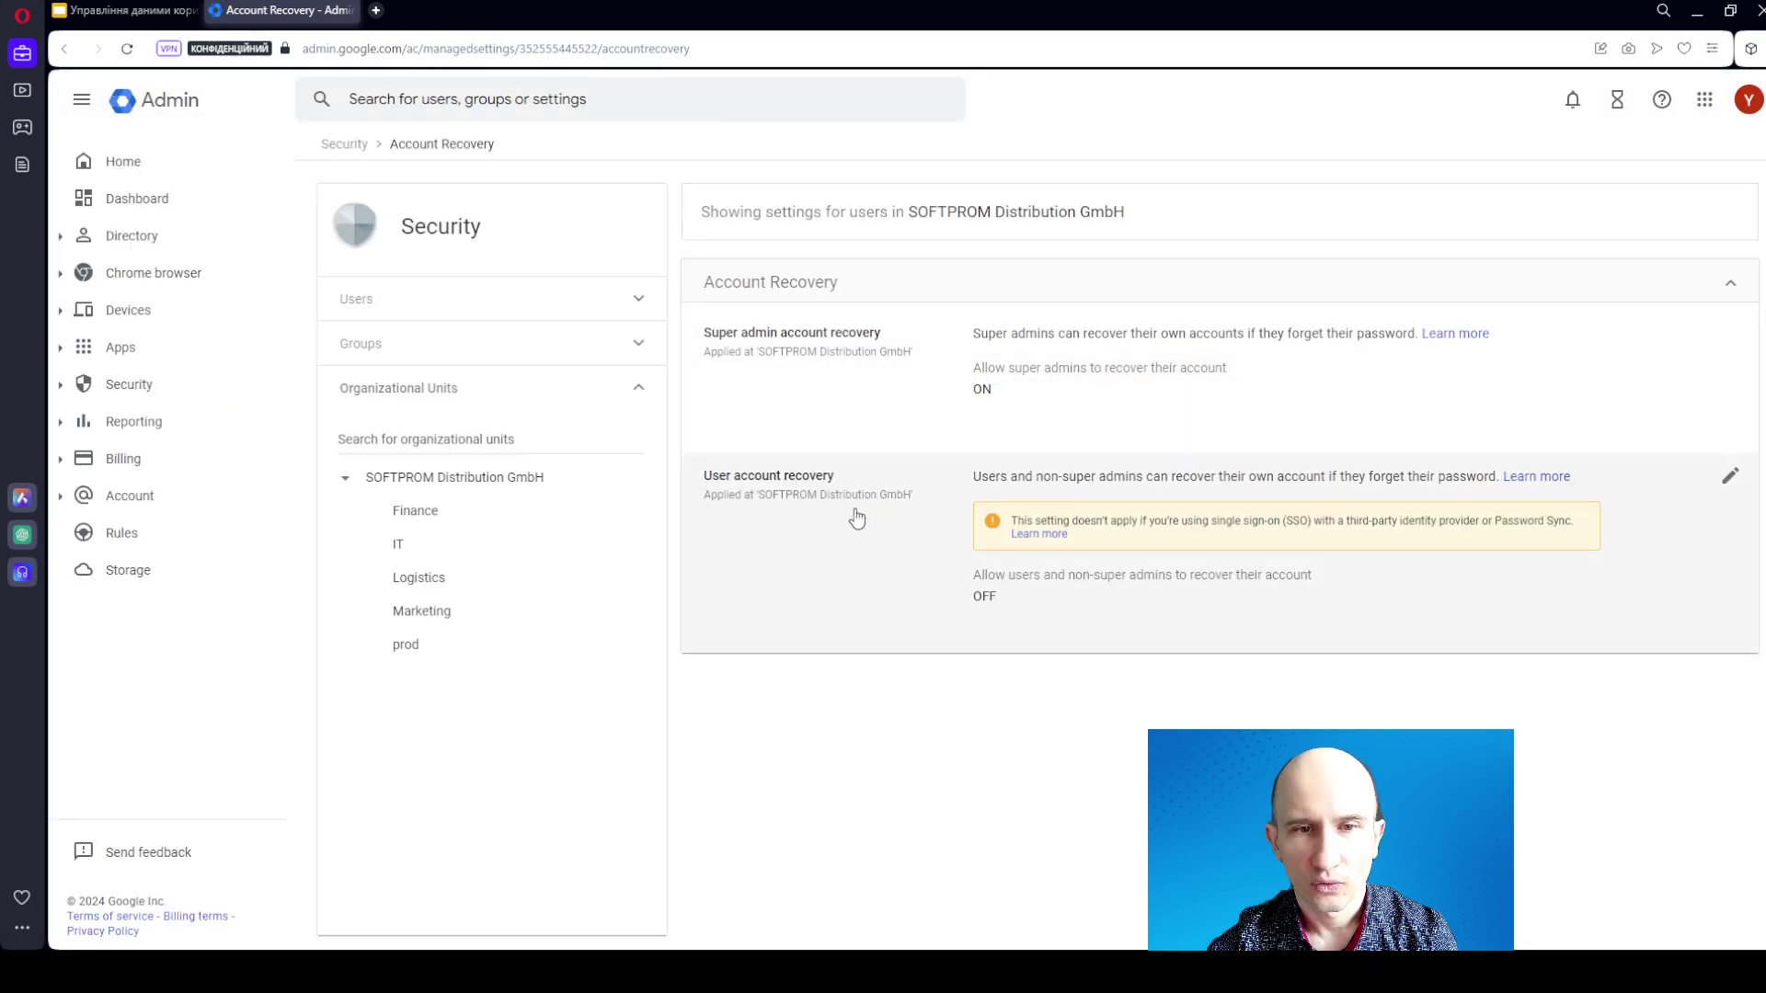
click(865, 508)
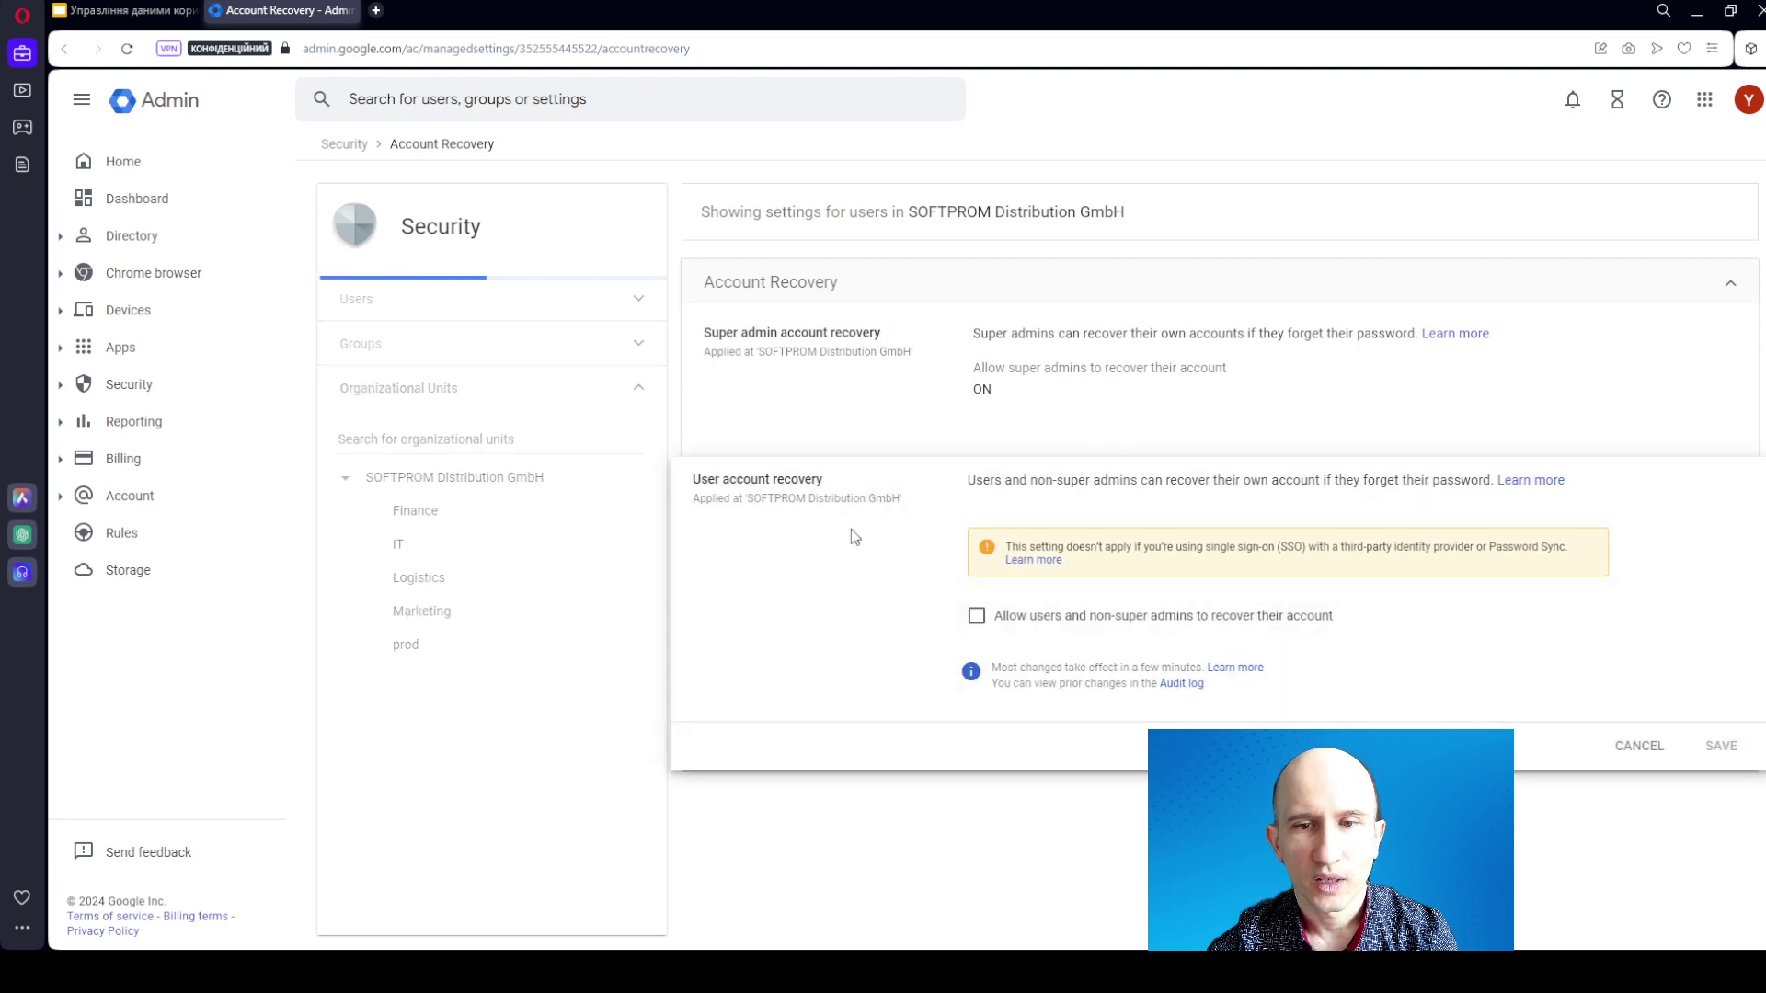
click(992, 624)
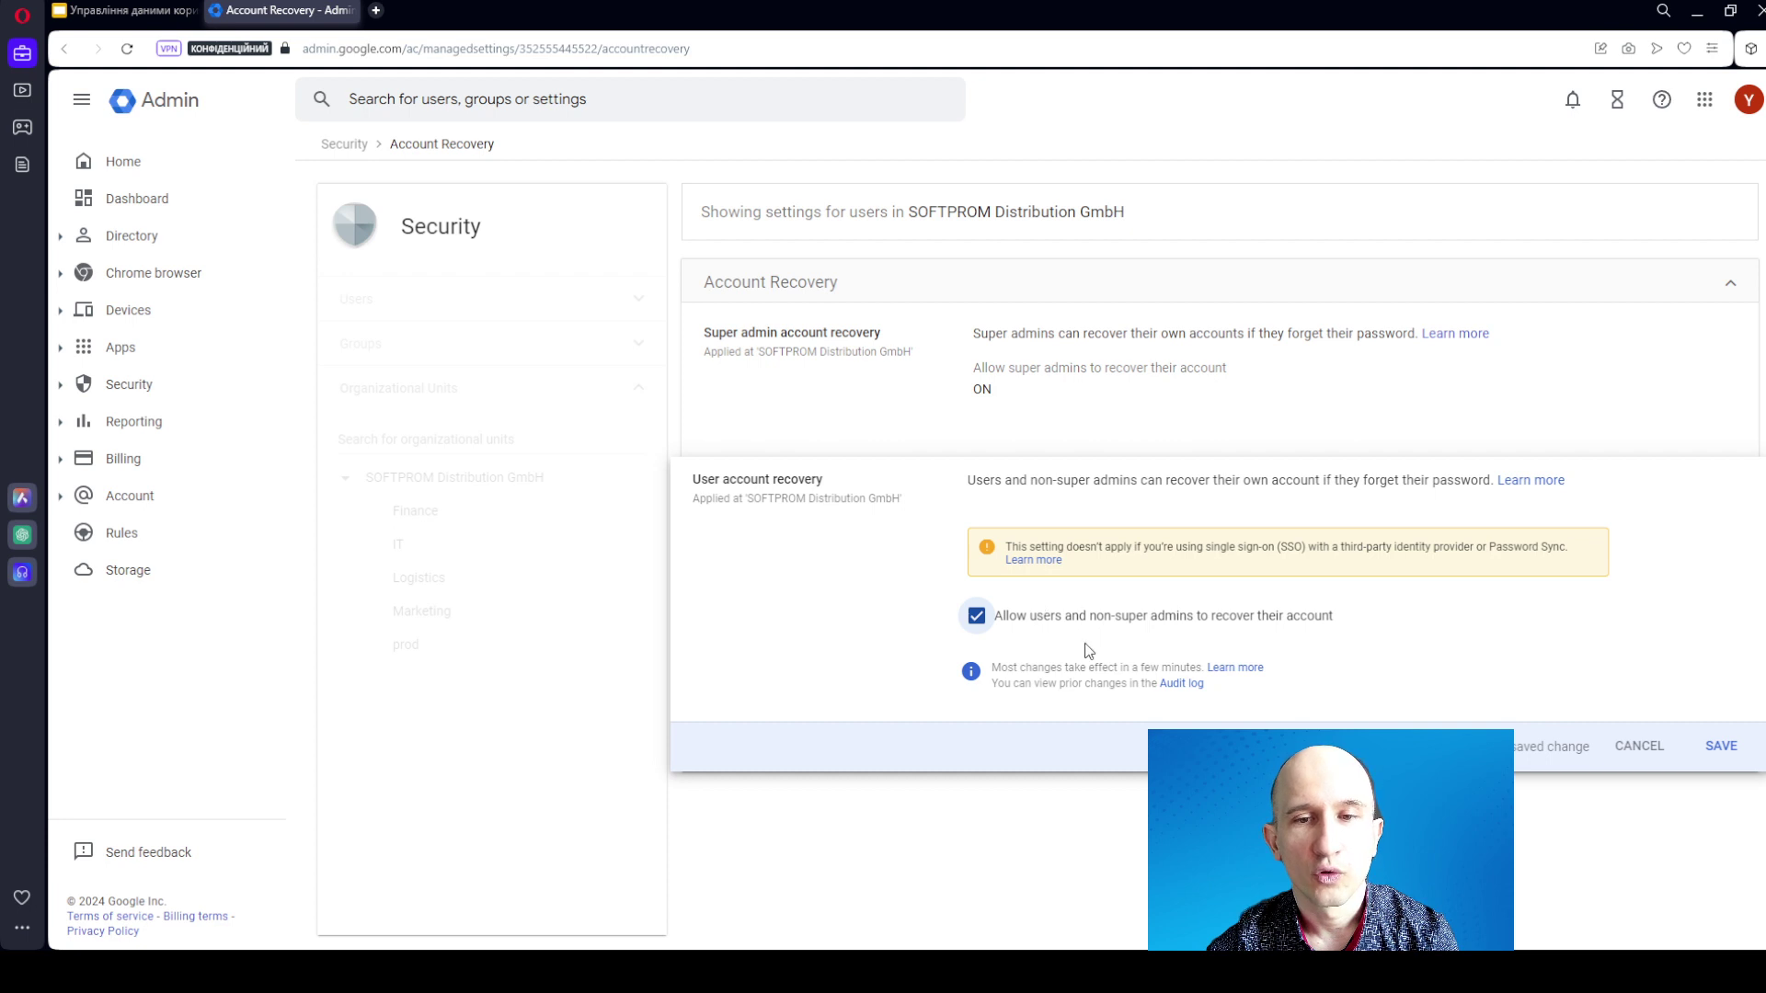
click(978, 622)
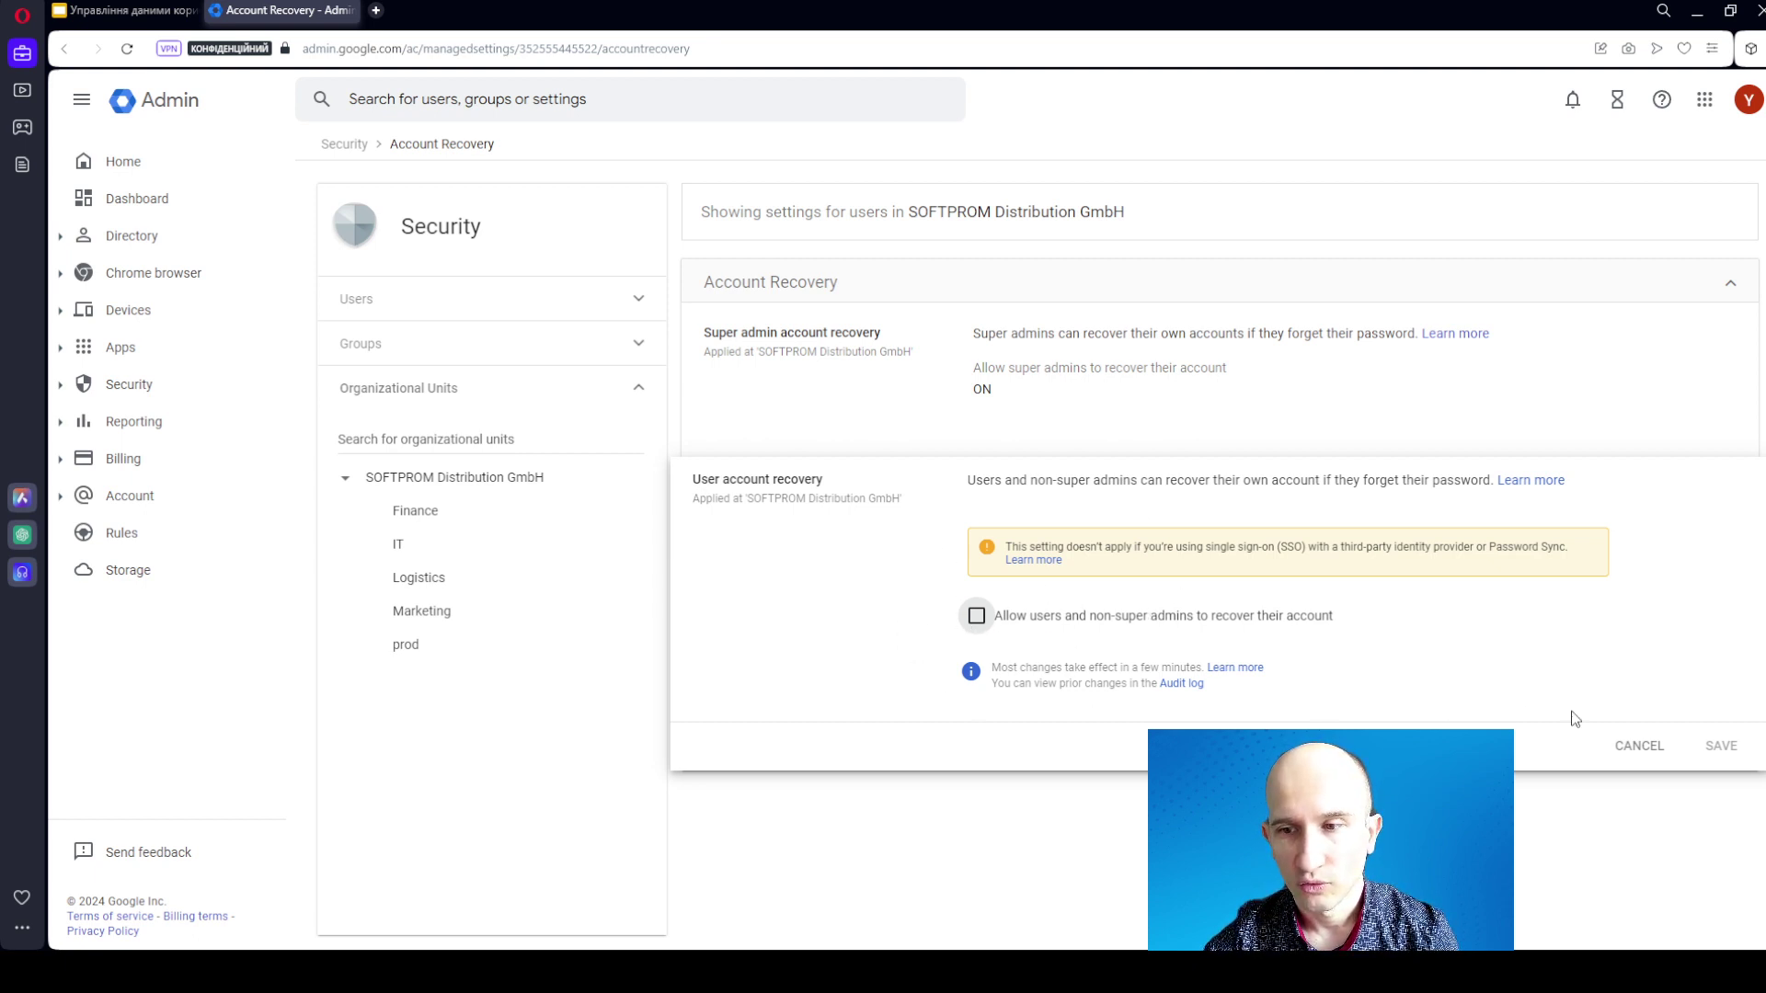
click(1638, 746)
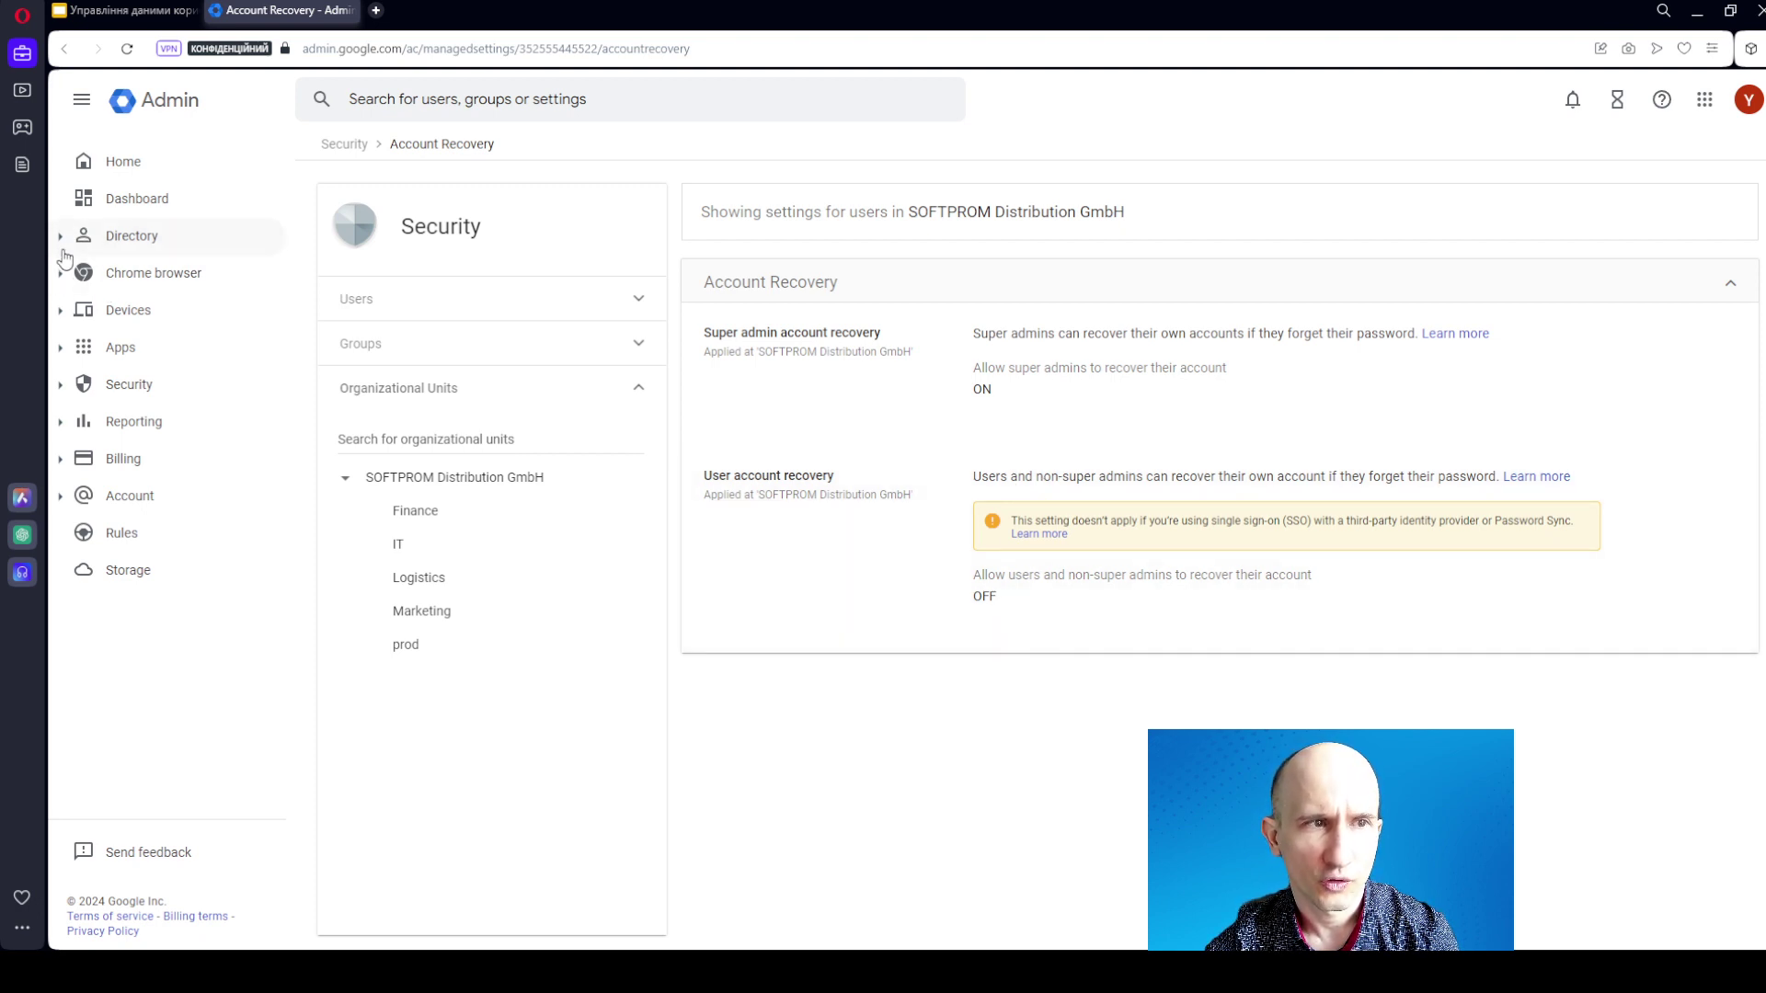
Step: Open the suspended user from the directory and examine the security settings down to the recovery information
click(59, 238)
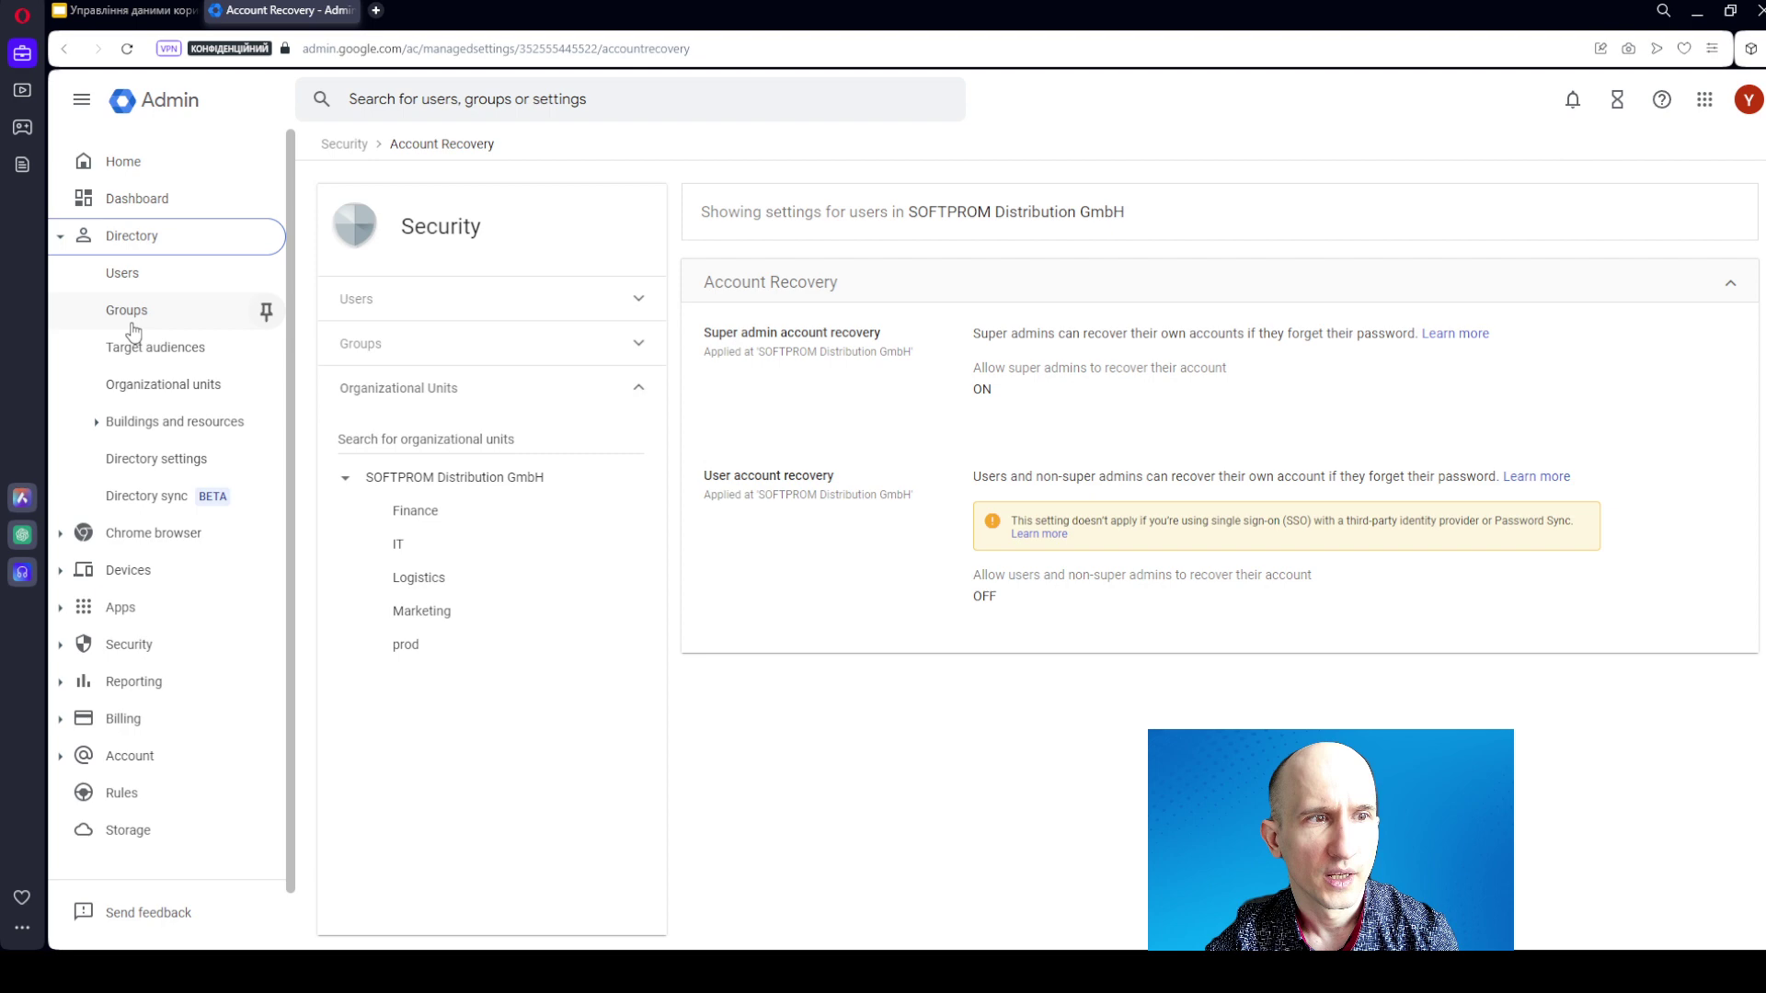
click(122, 273)
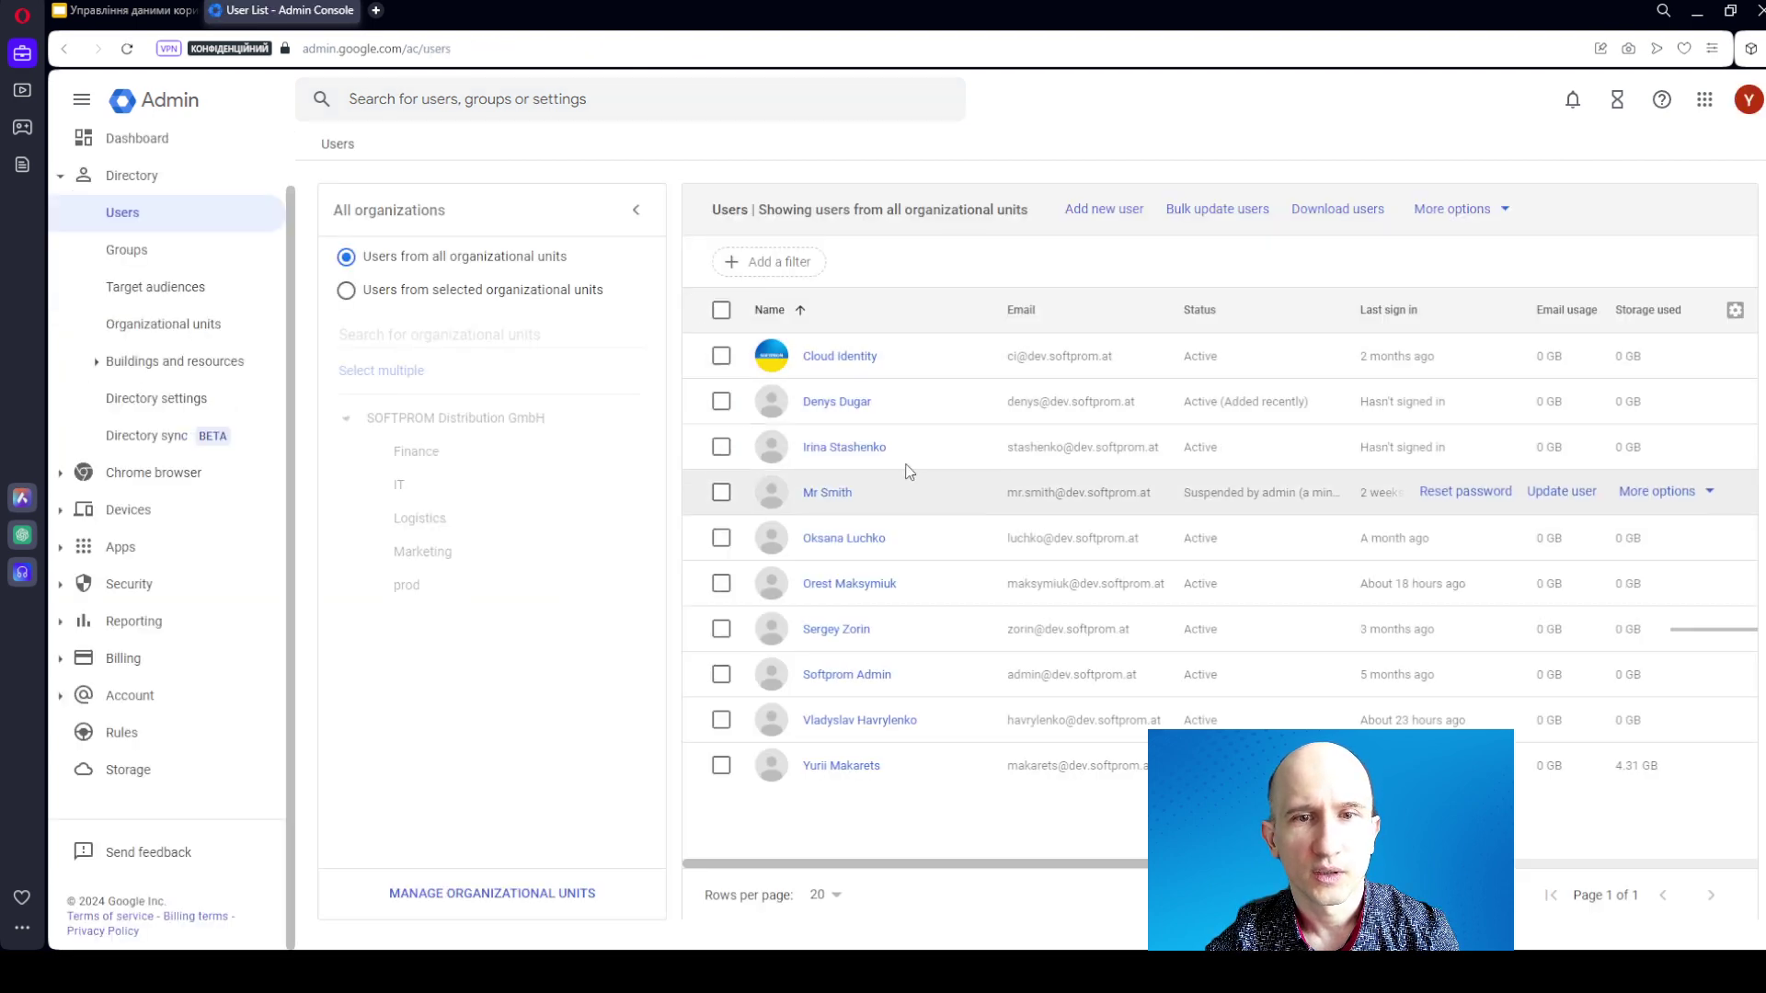
click(828, 493)
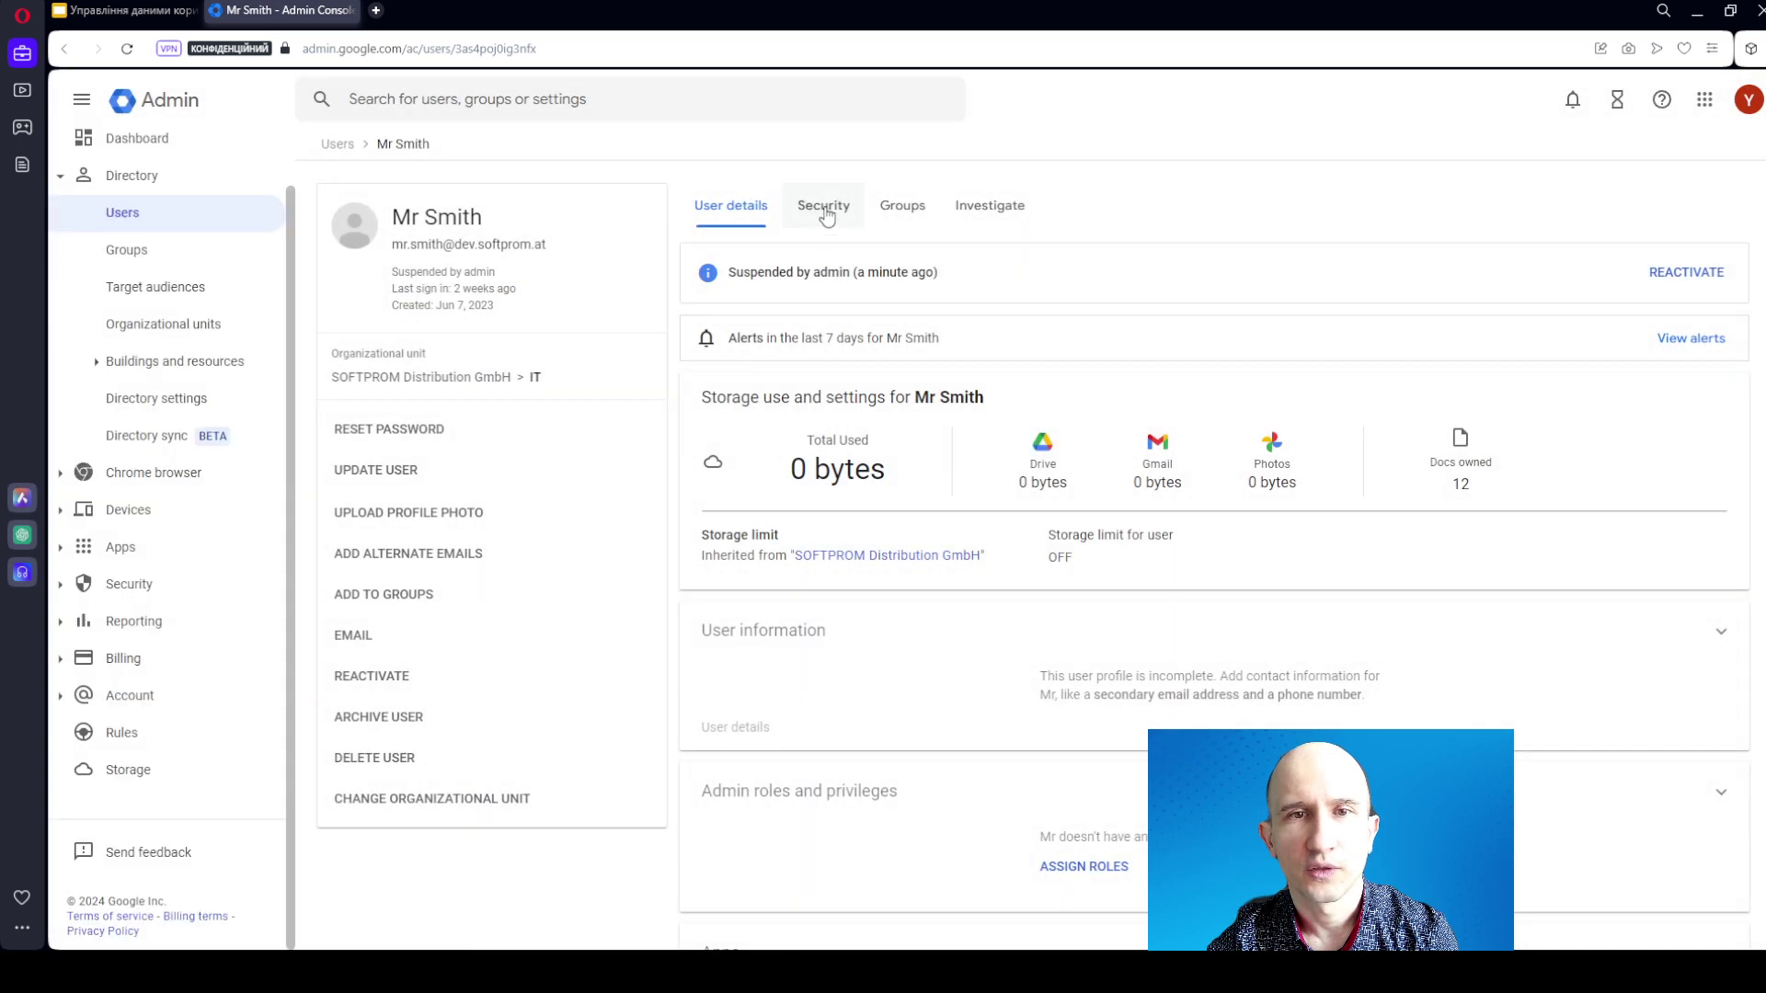
click(823, 207)
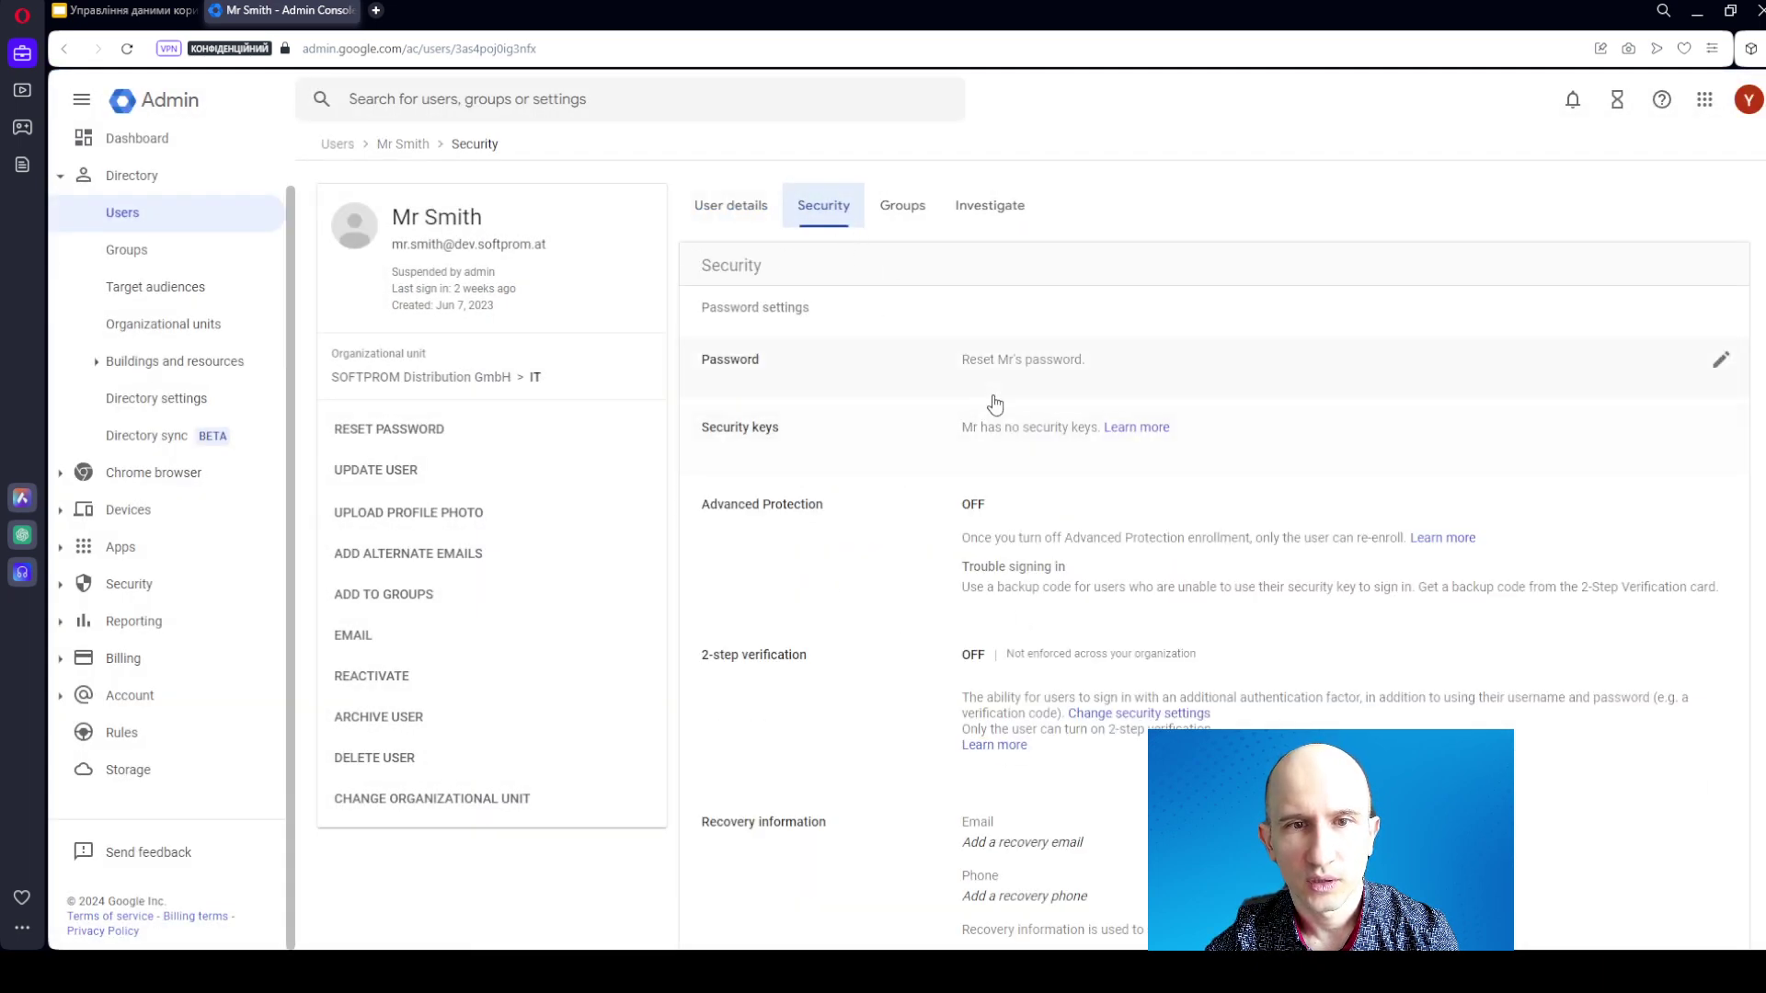
scroll(994, 404, down, 3)
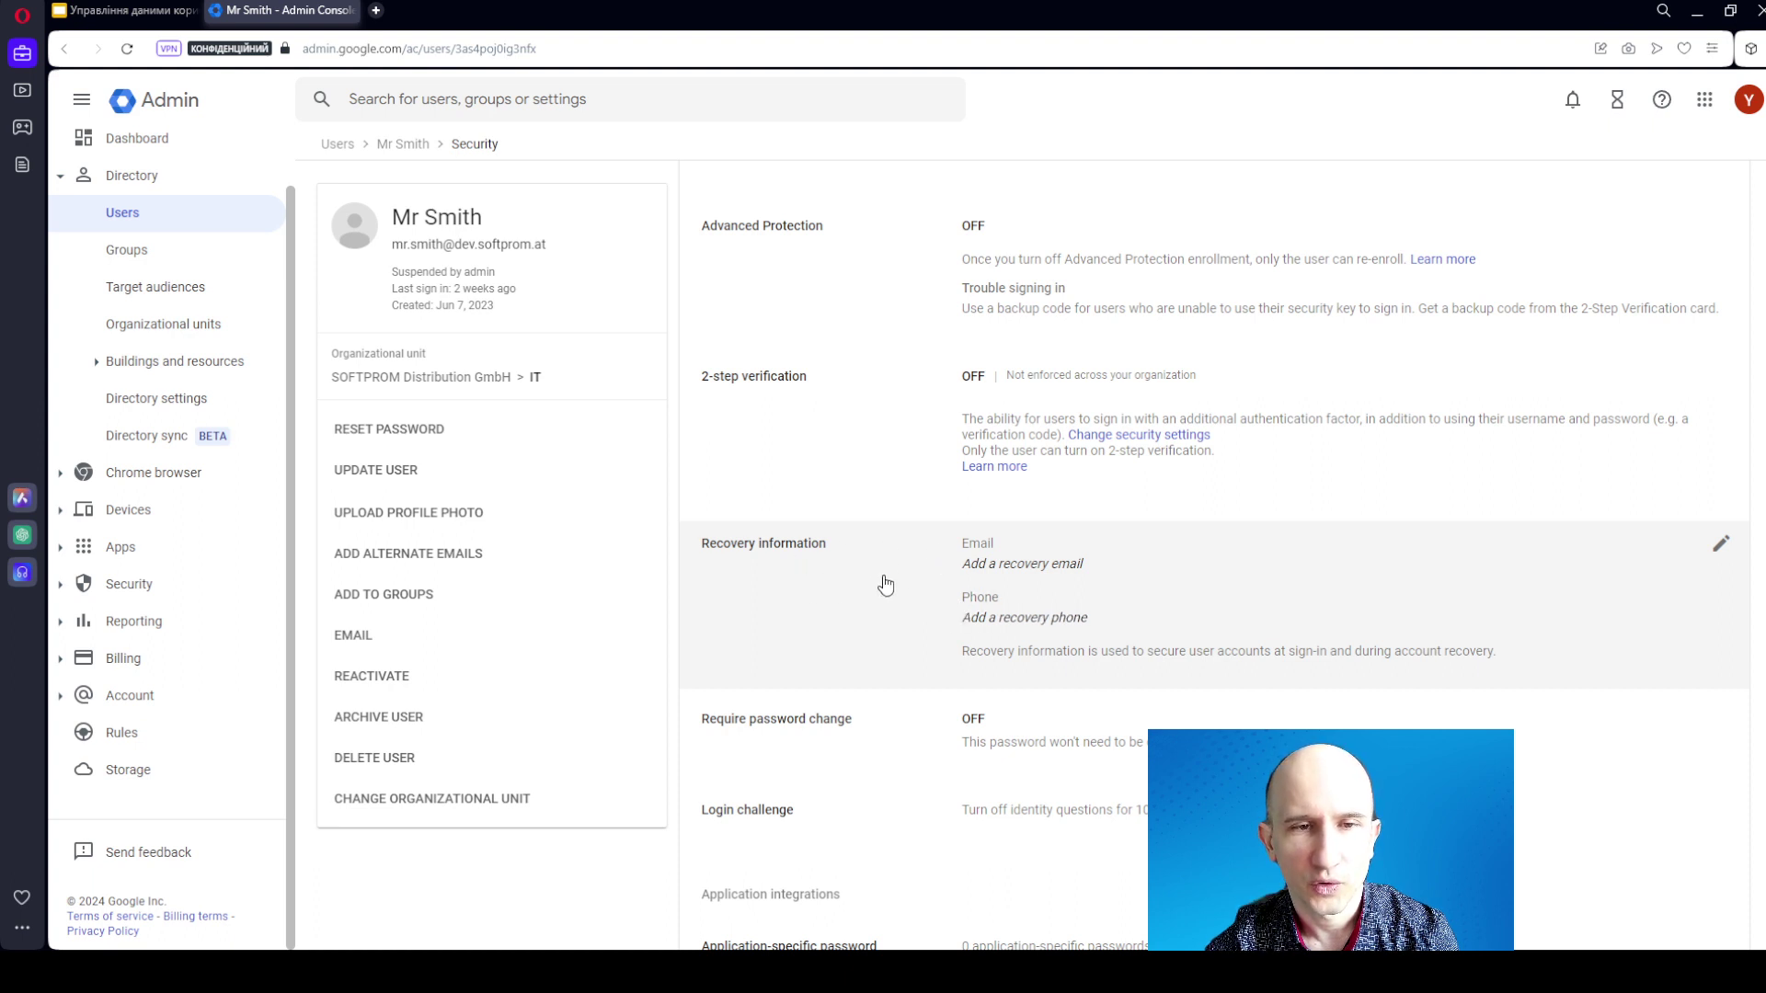
Step: Switch to the Google Slides presentation to read the list of administrator tools, and return to the Admin console
click(135, 10)
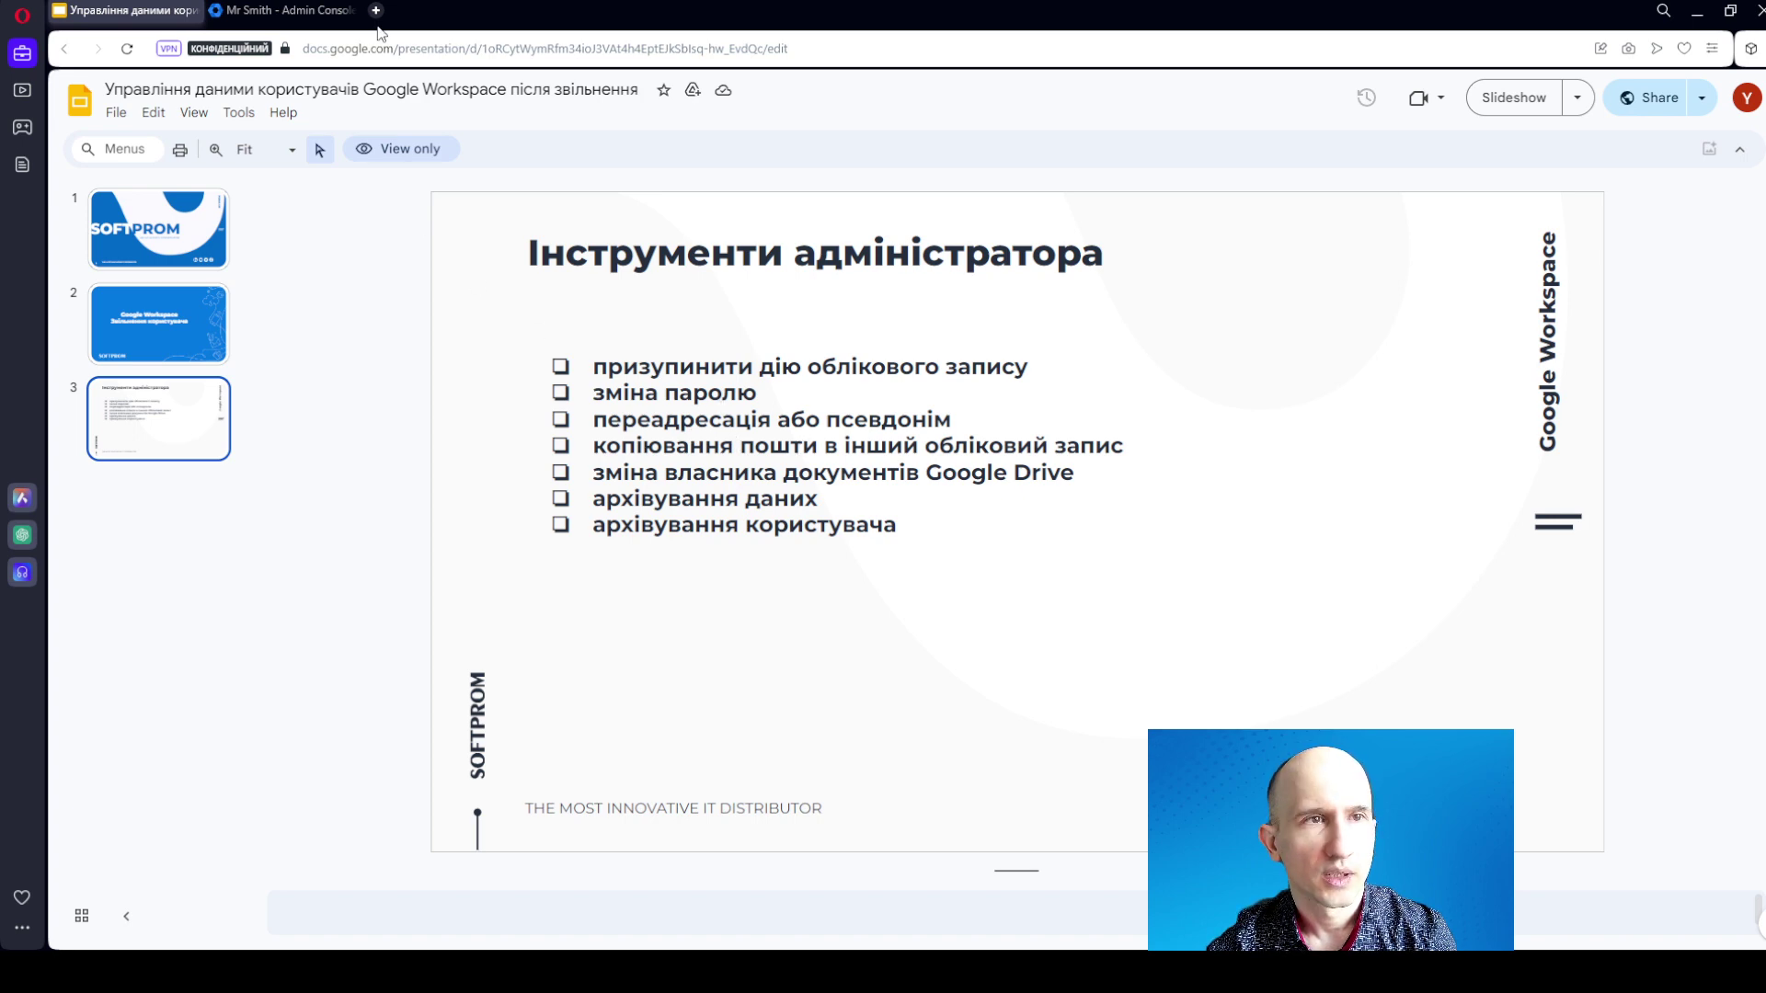
click(290, 10)
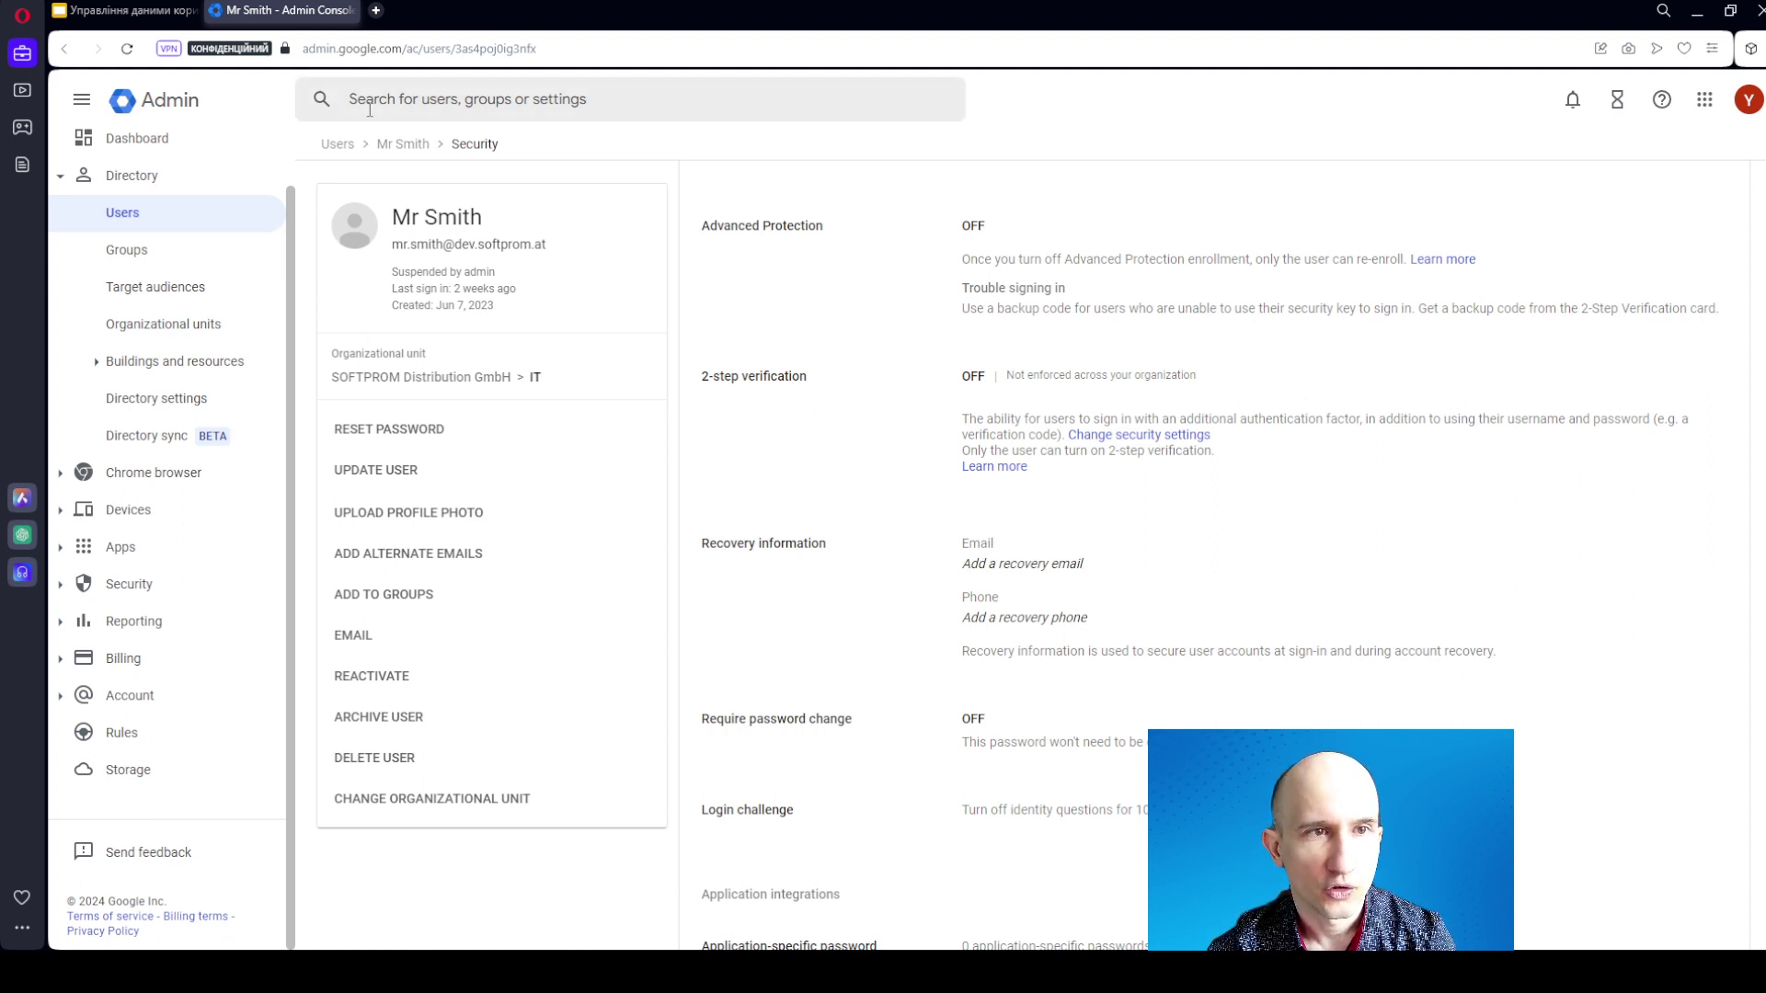
Step: Open the suspended user's information and examine the editor for adding another alternate email address
click(398, 145)
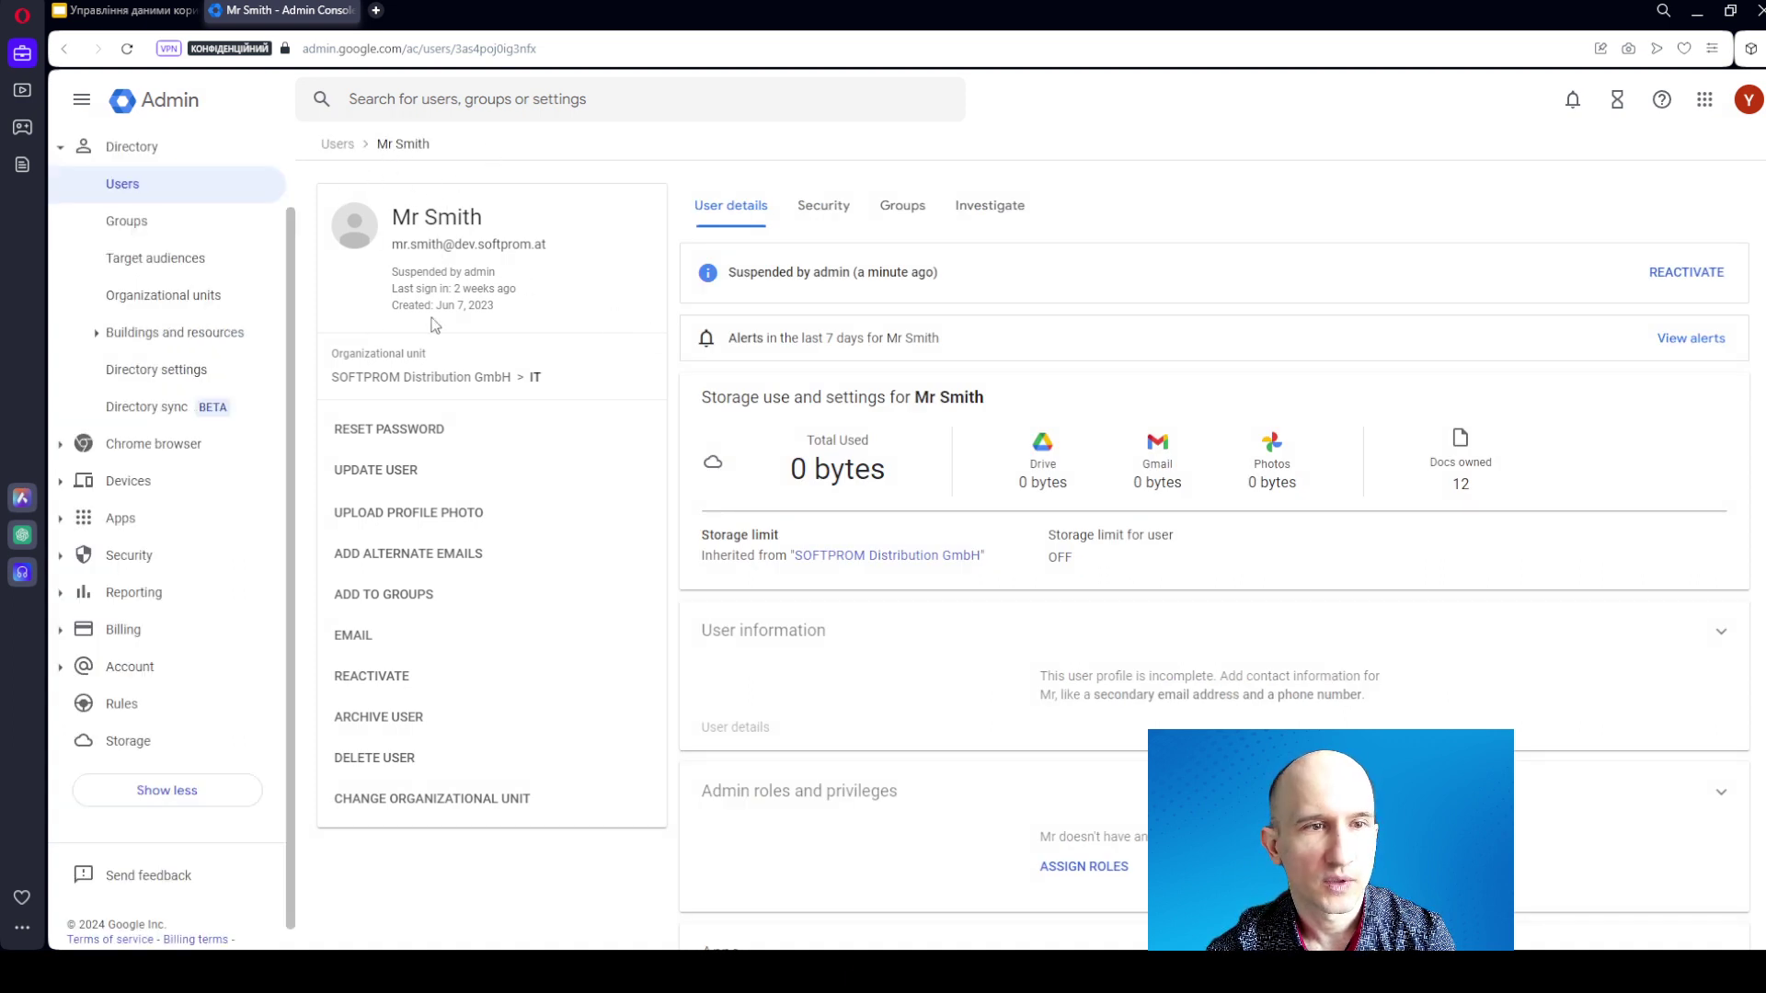
click(423, 438)
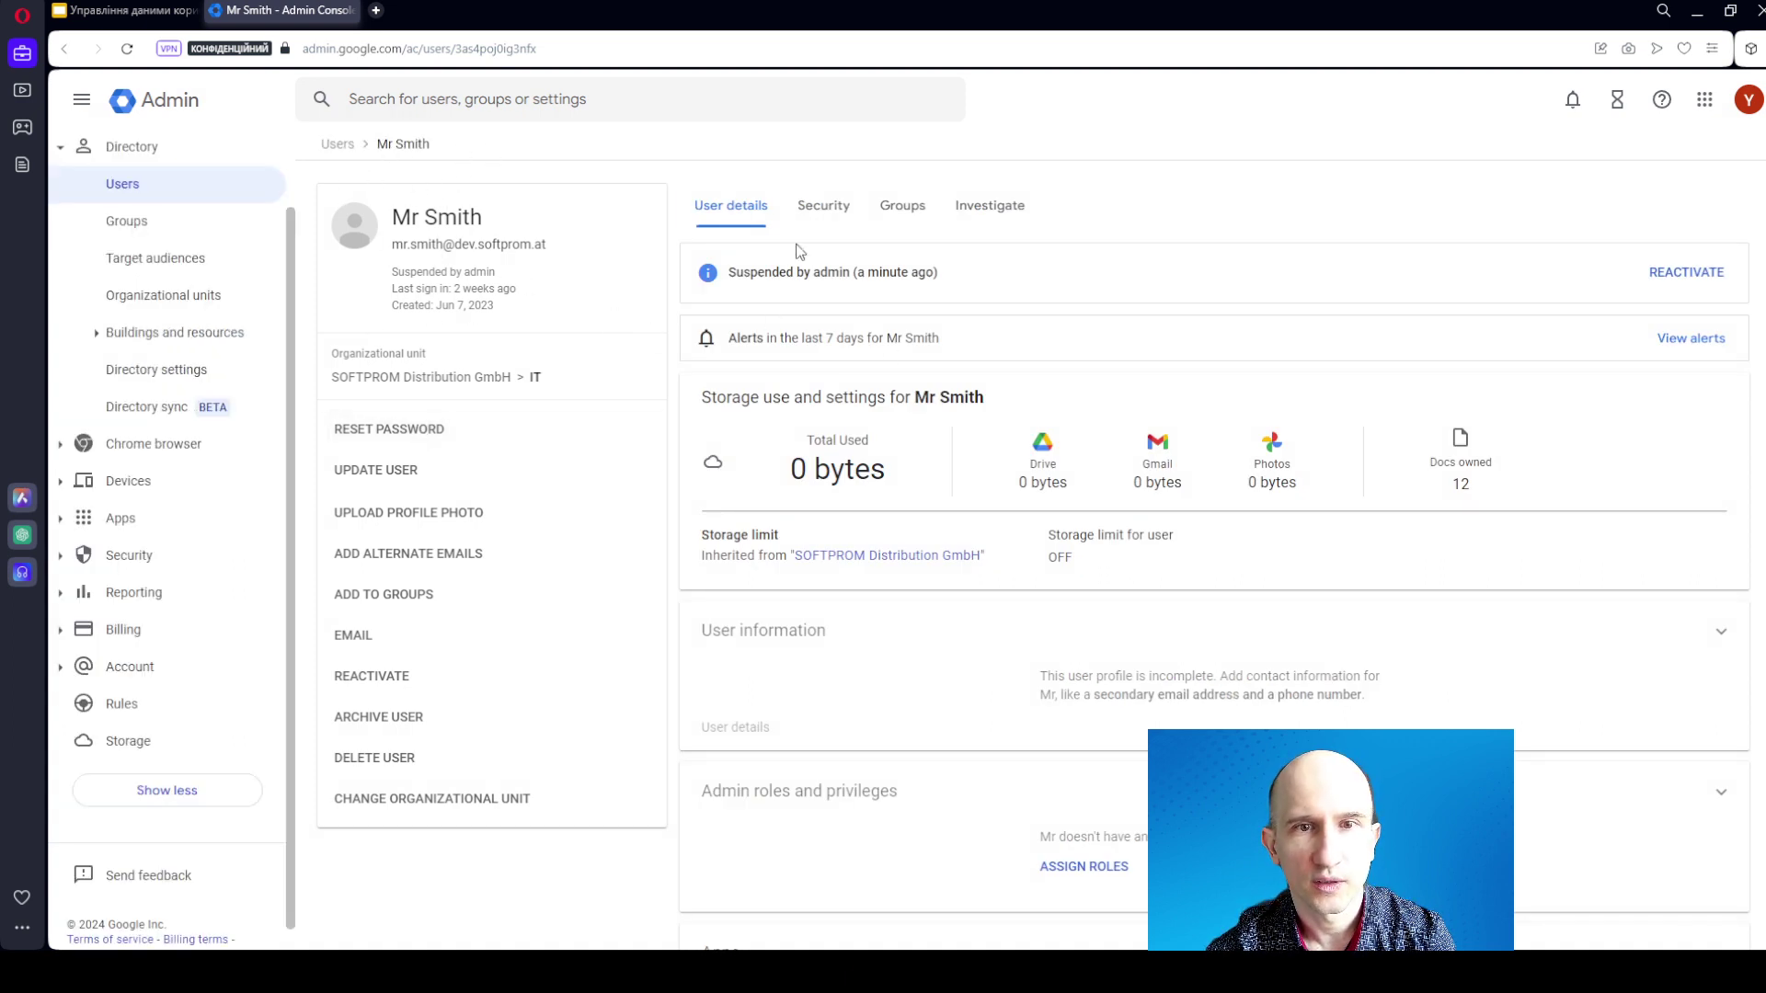
click(723, 210)
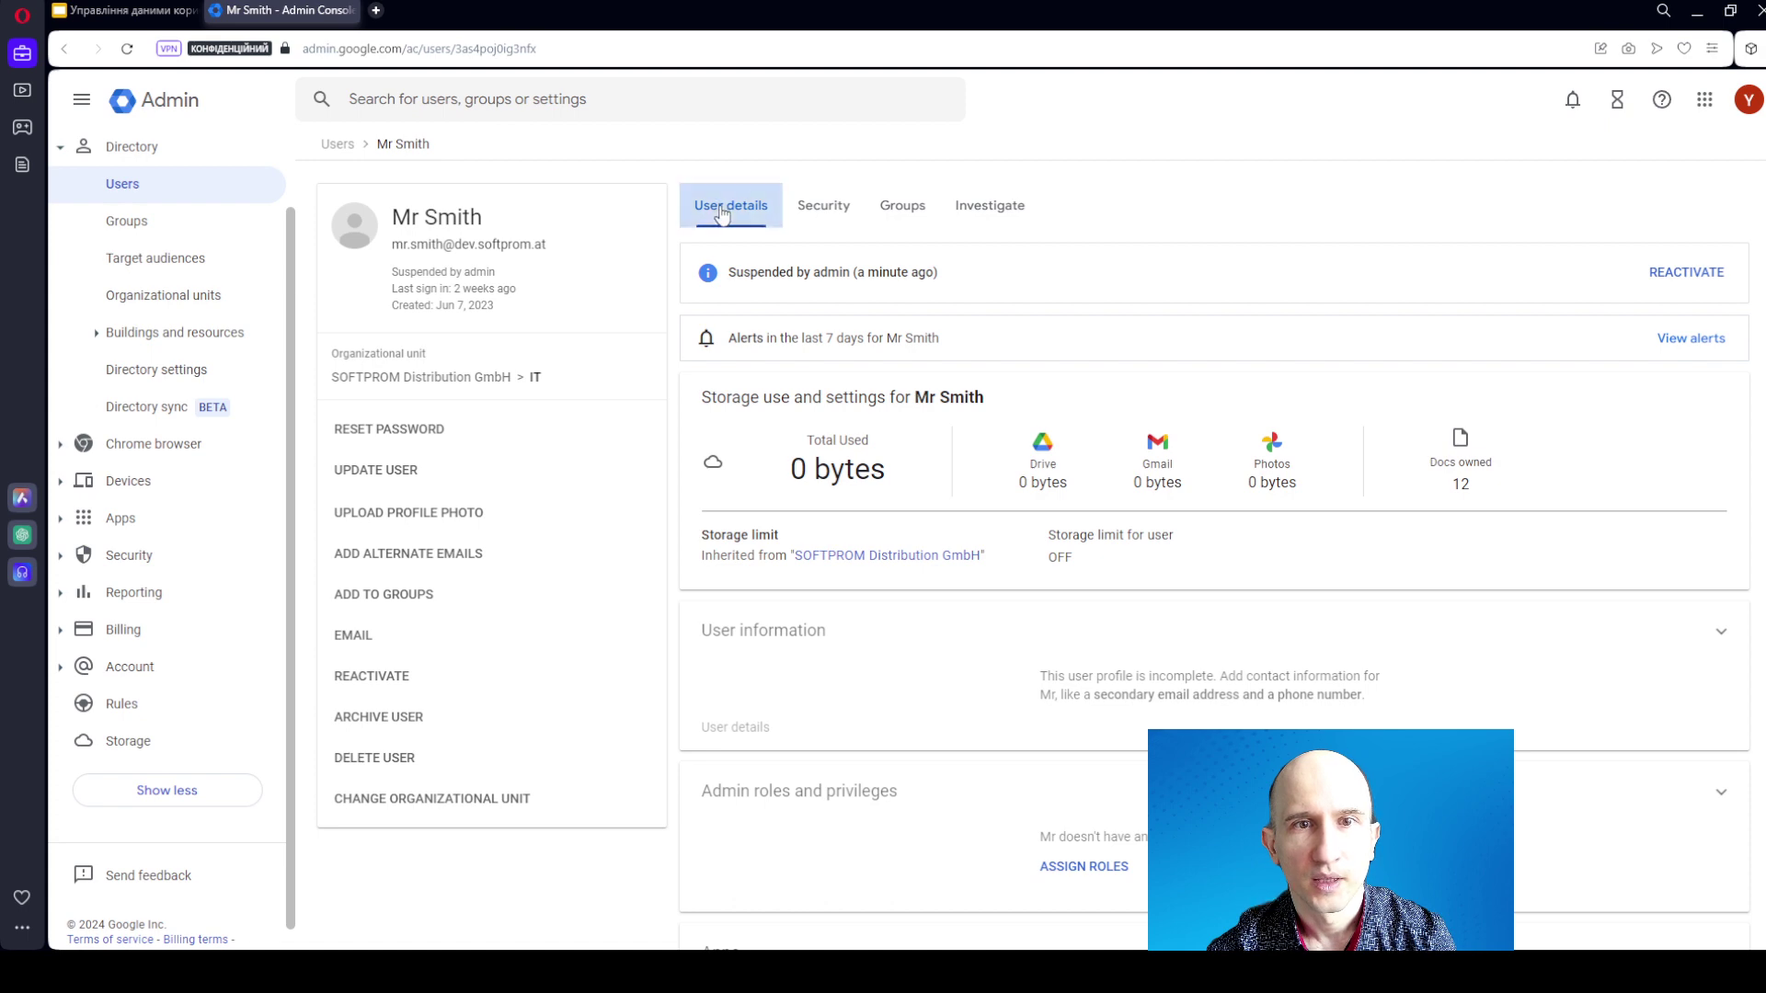
scroll(857, 421, down, 2)
click(870, 440)
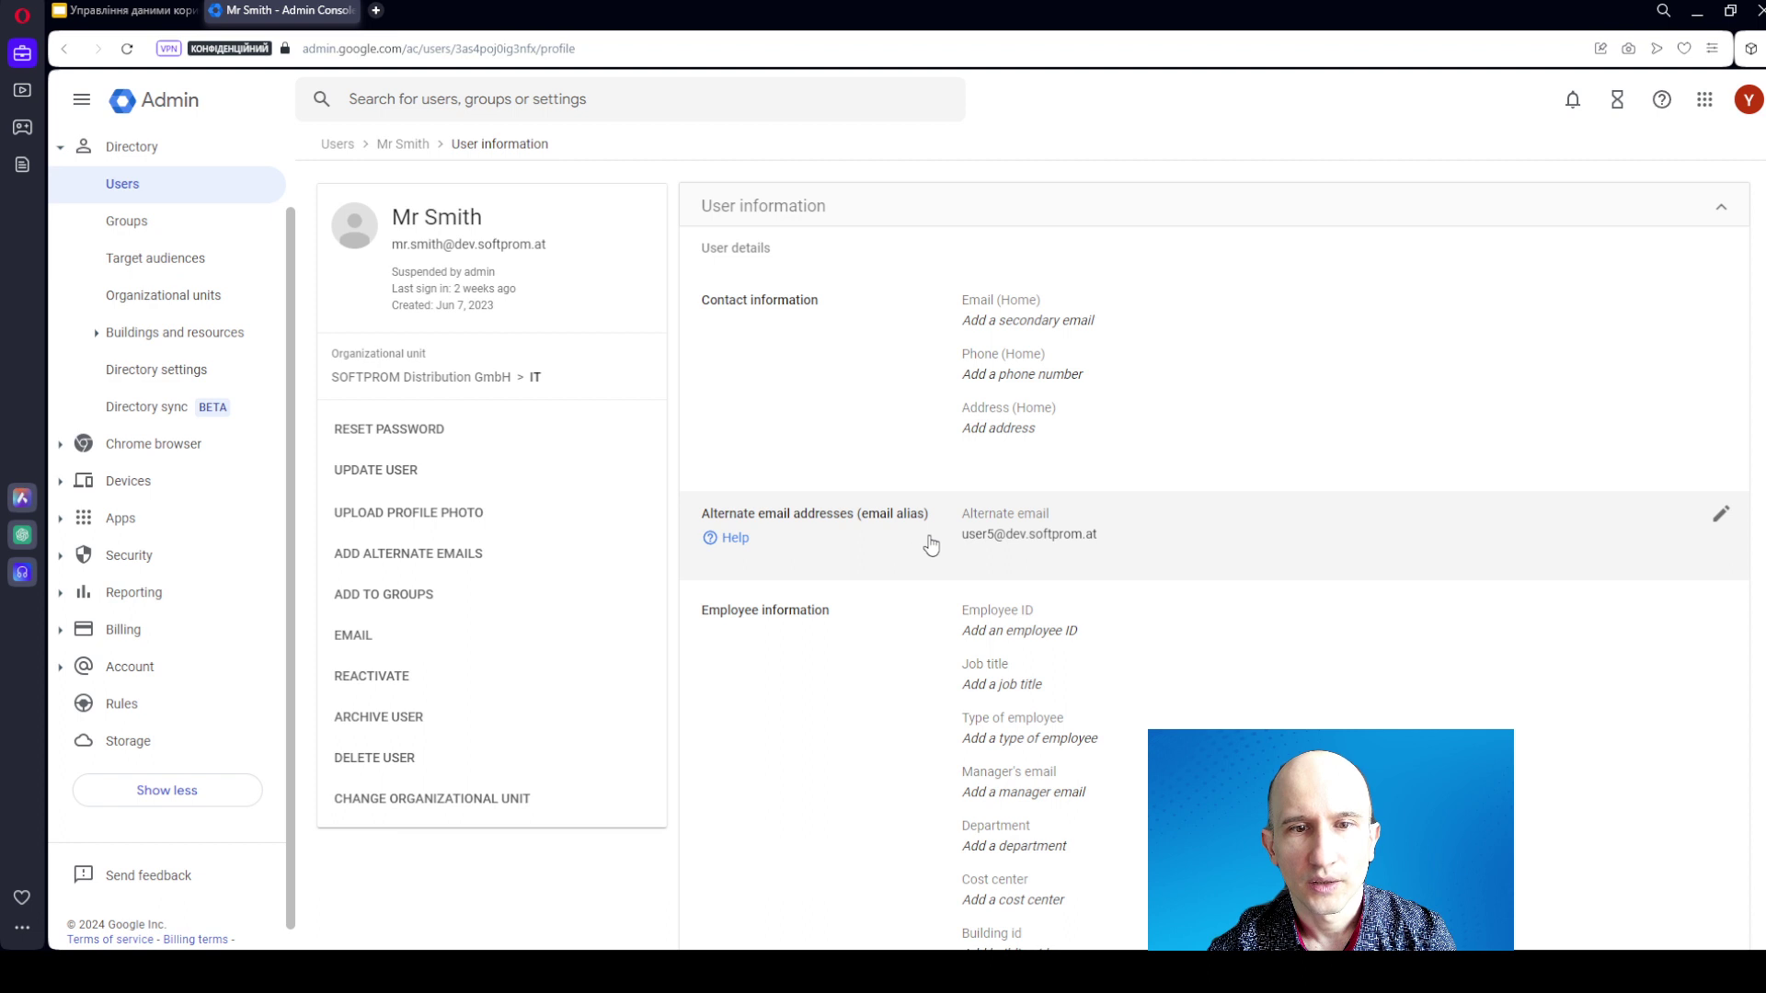
click(1166, 549)
click(1001, 617)
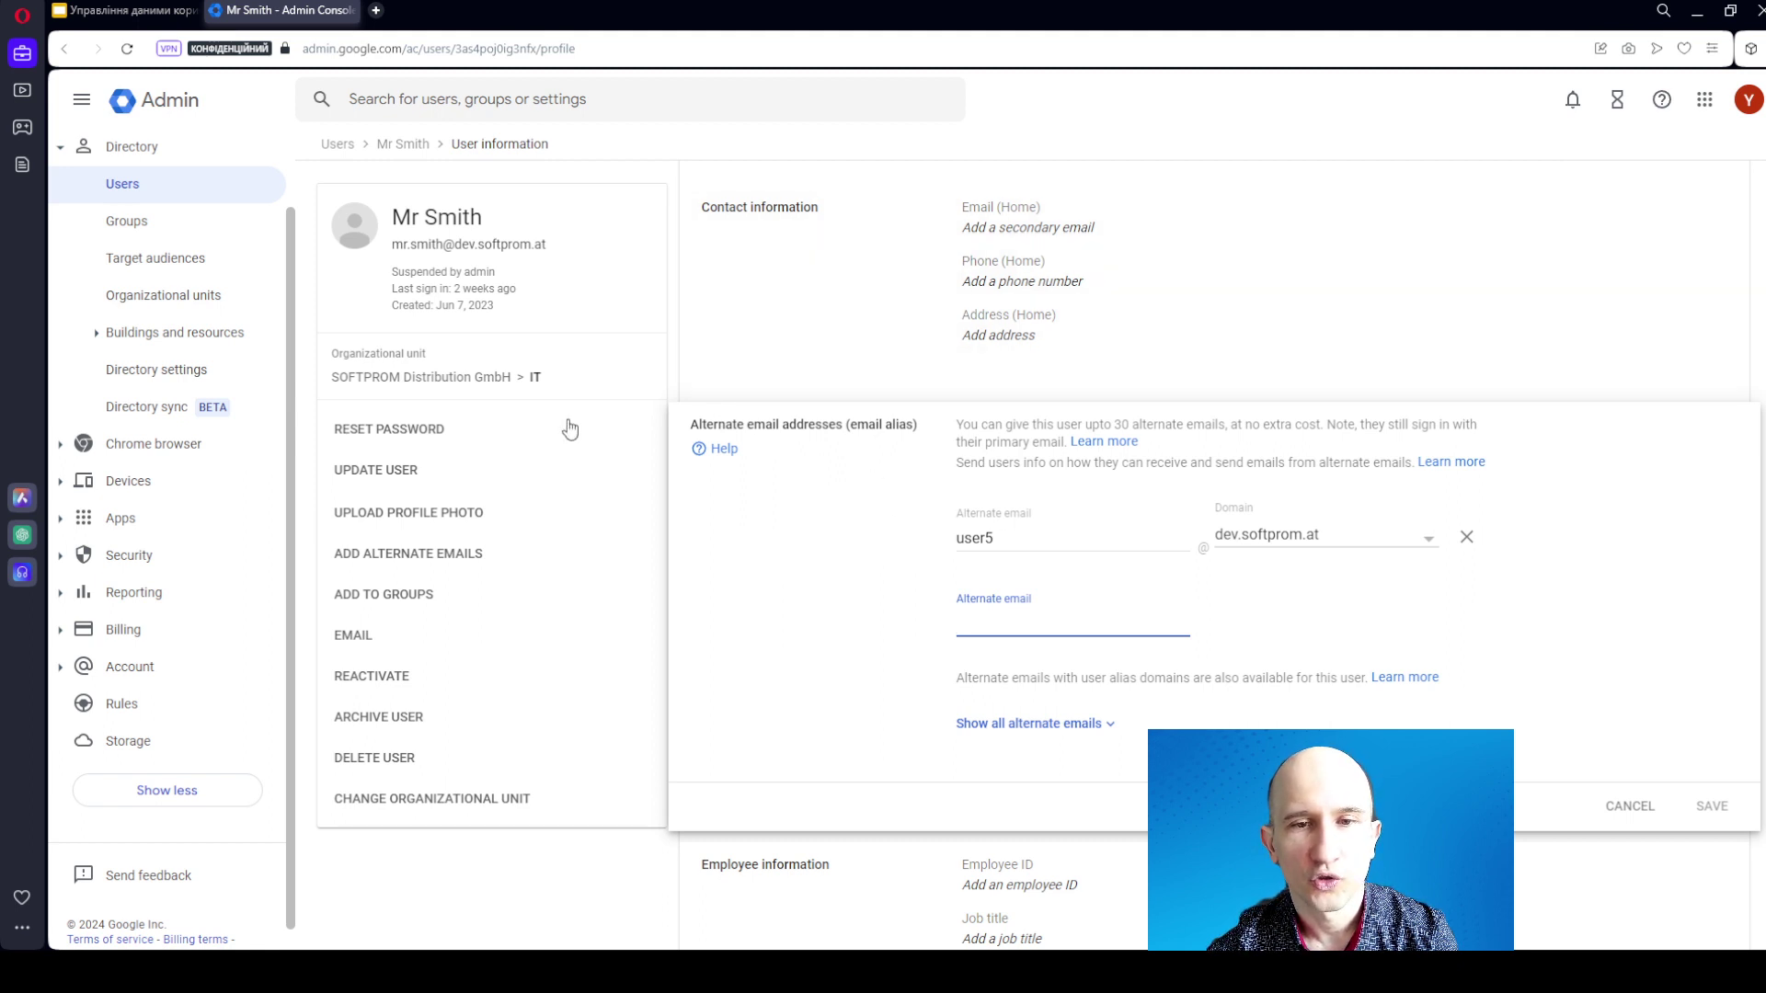
Step: Open the default routing settings of Gmail among the Google Workspace apps
click(60, 525)
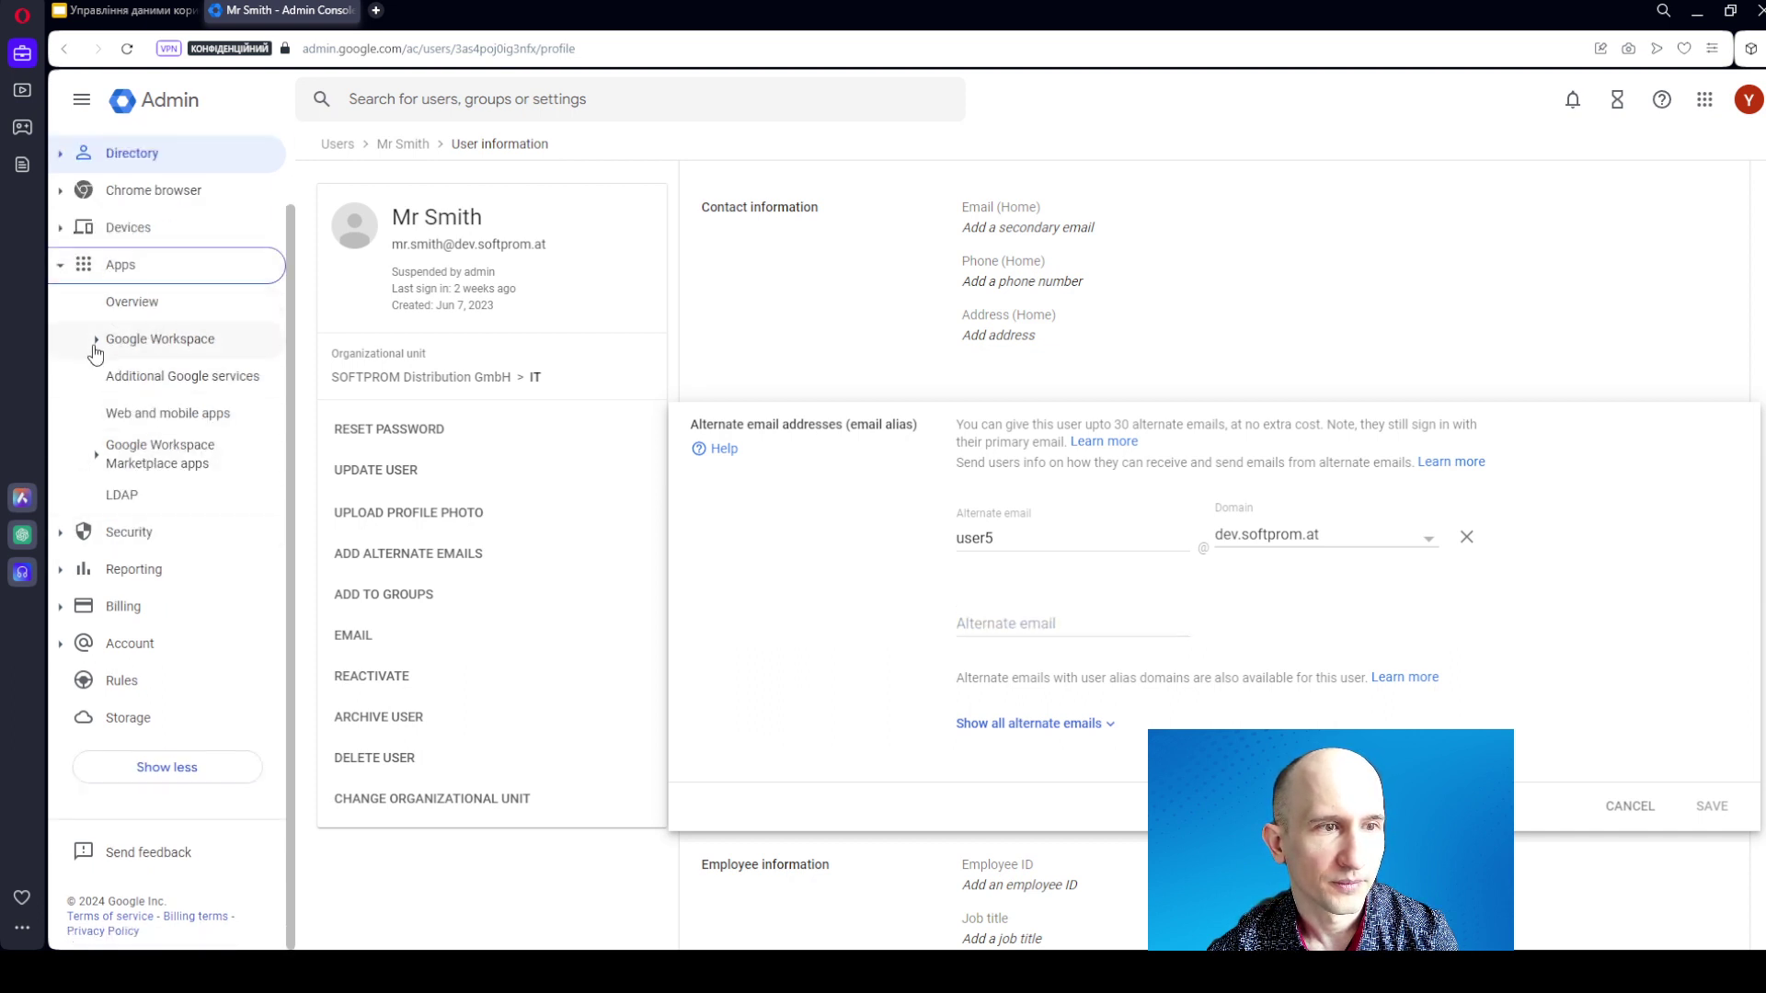
click(96, 339)
click(156, 631)
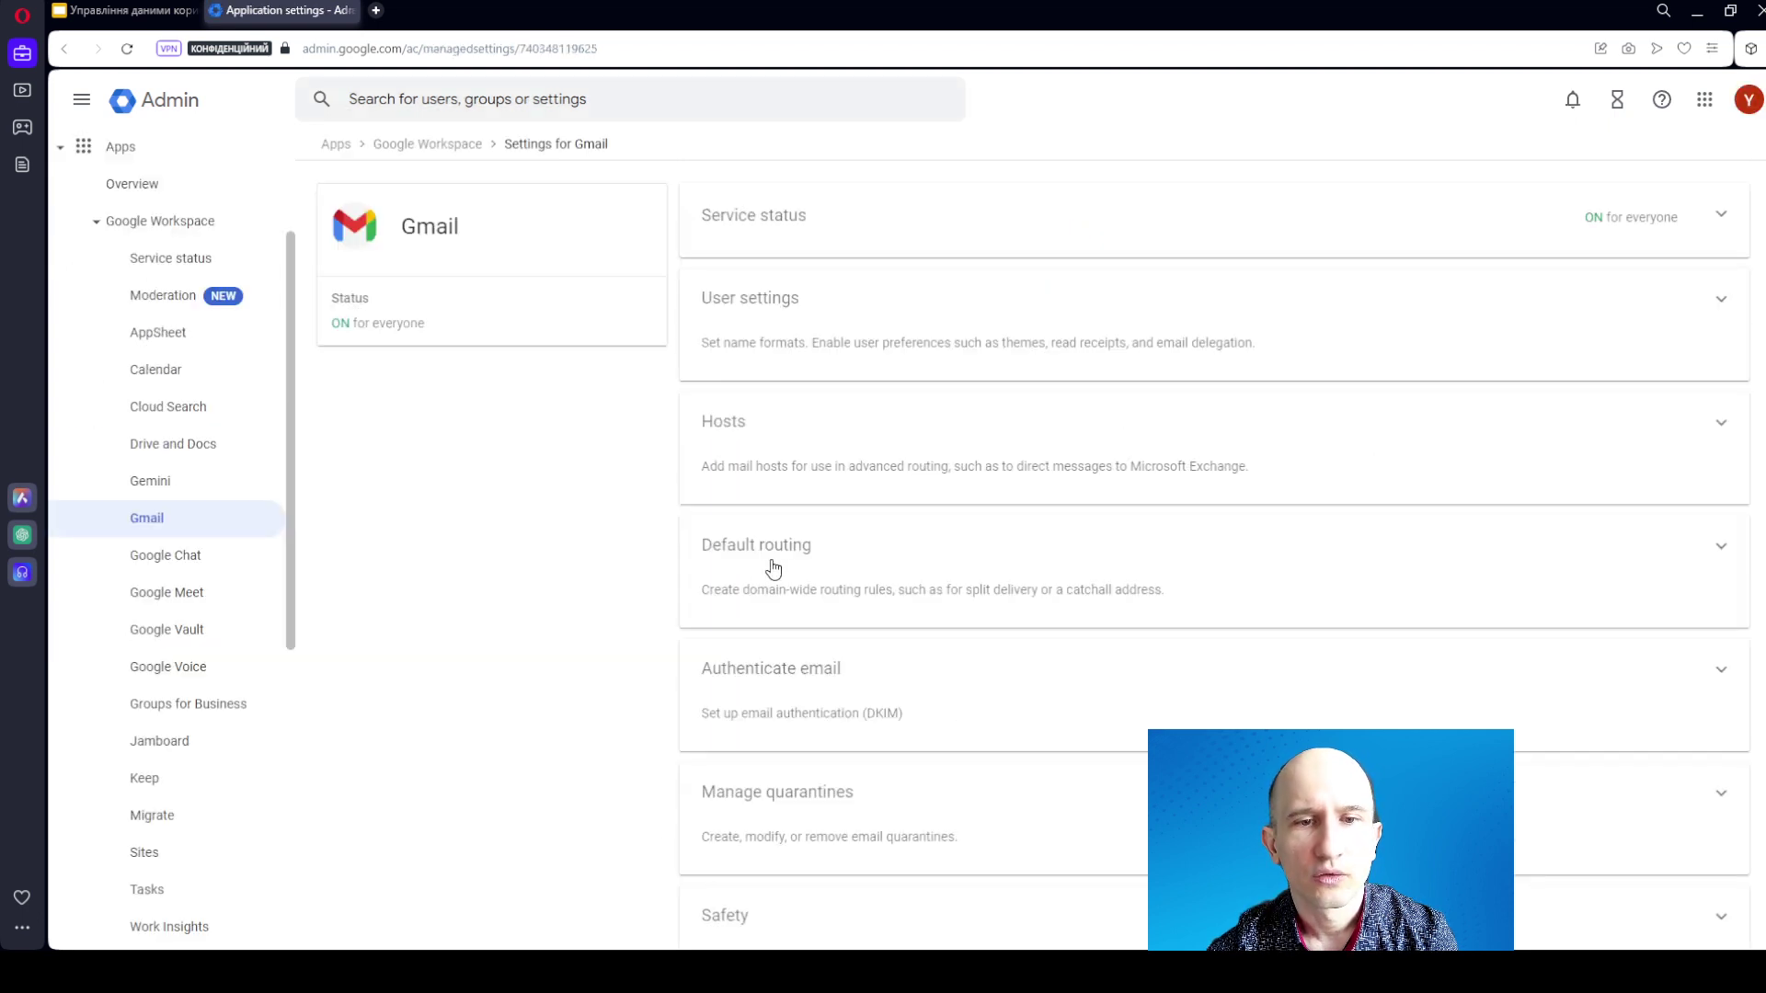
click(790, 549)
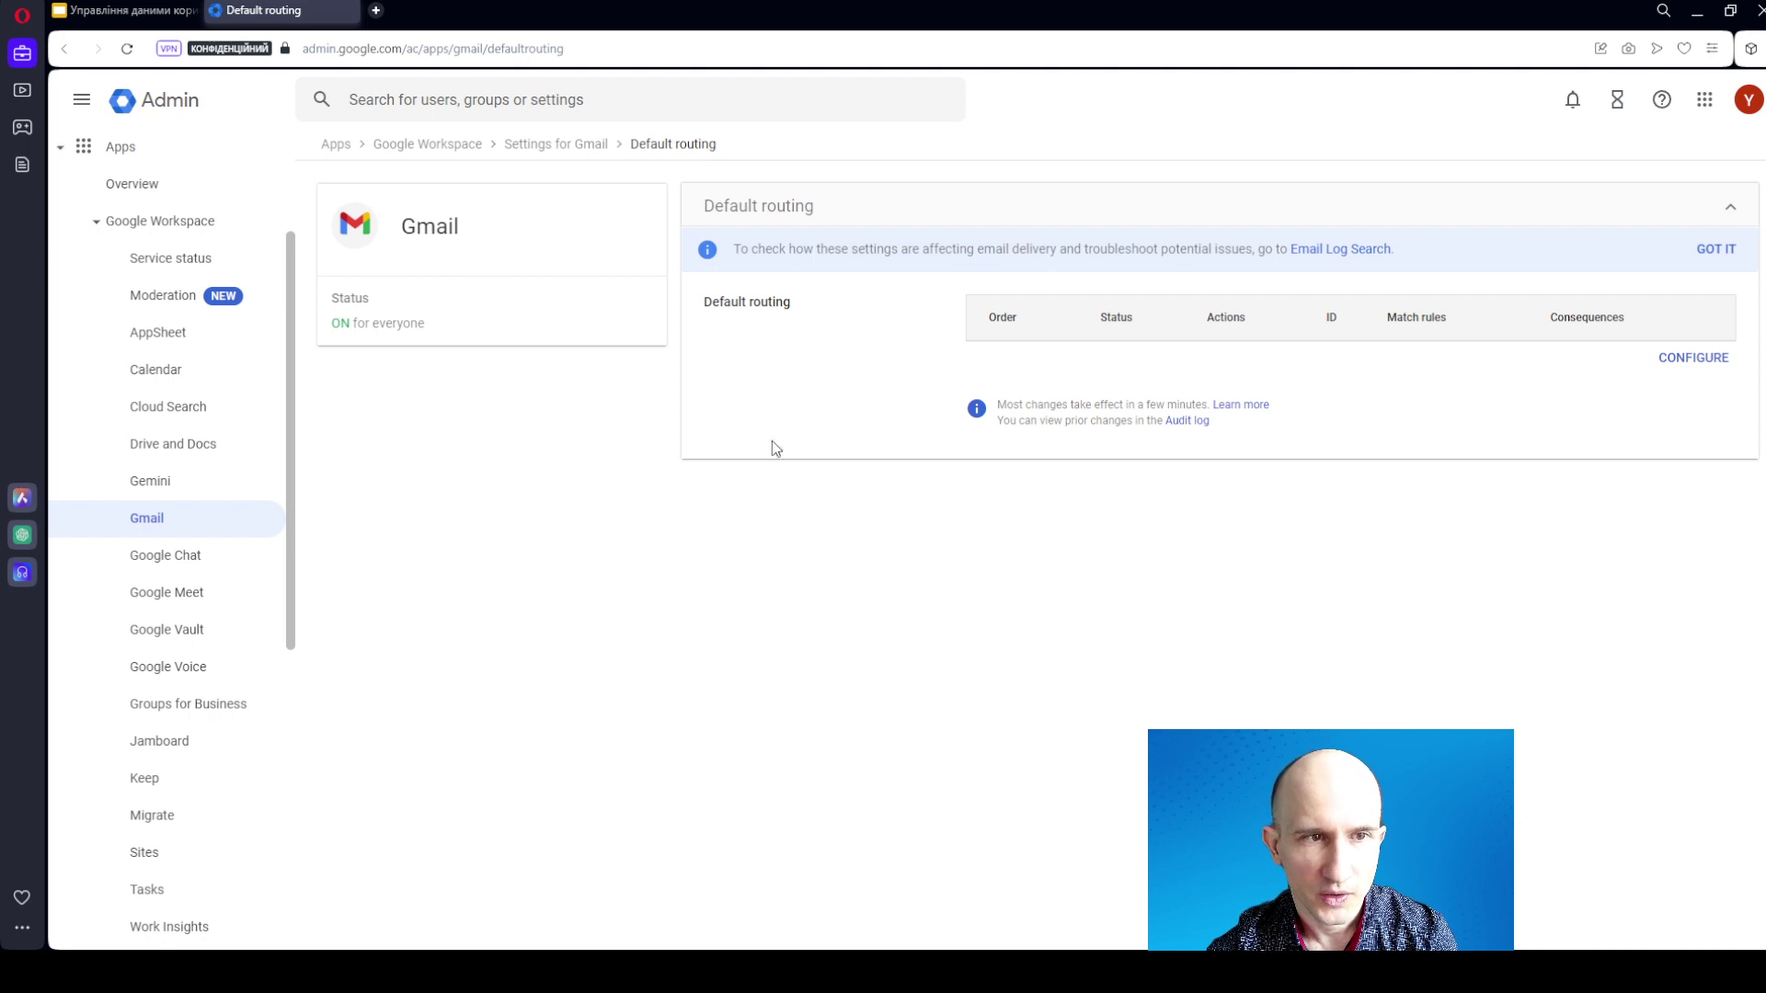
Step: Try a default routing rule for a single recipient with the Change envelope recipient and Add more recipients options, and discard it
click(1703, 359)
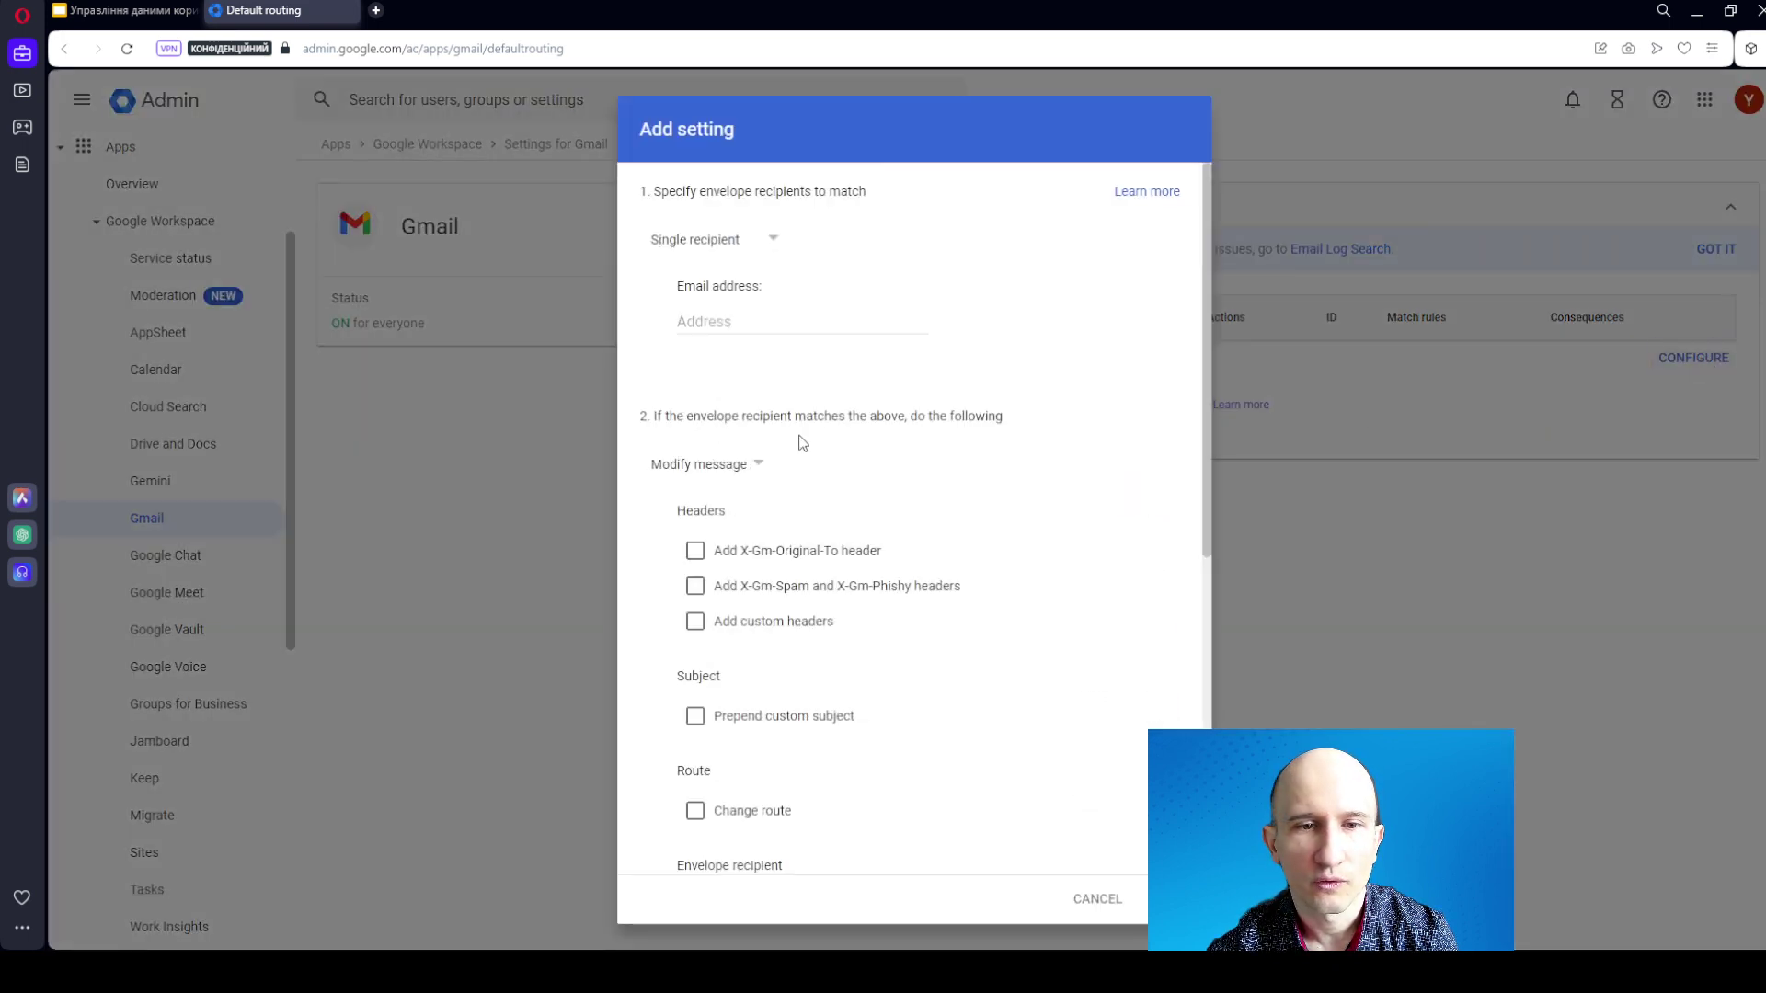
click(706, 323)
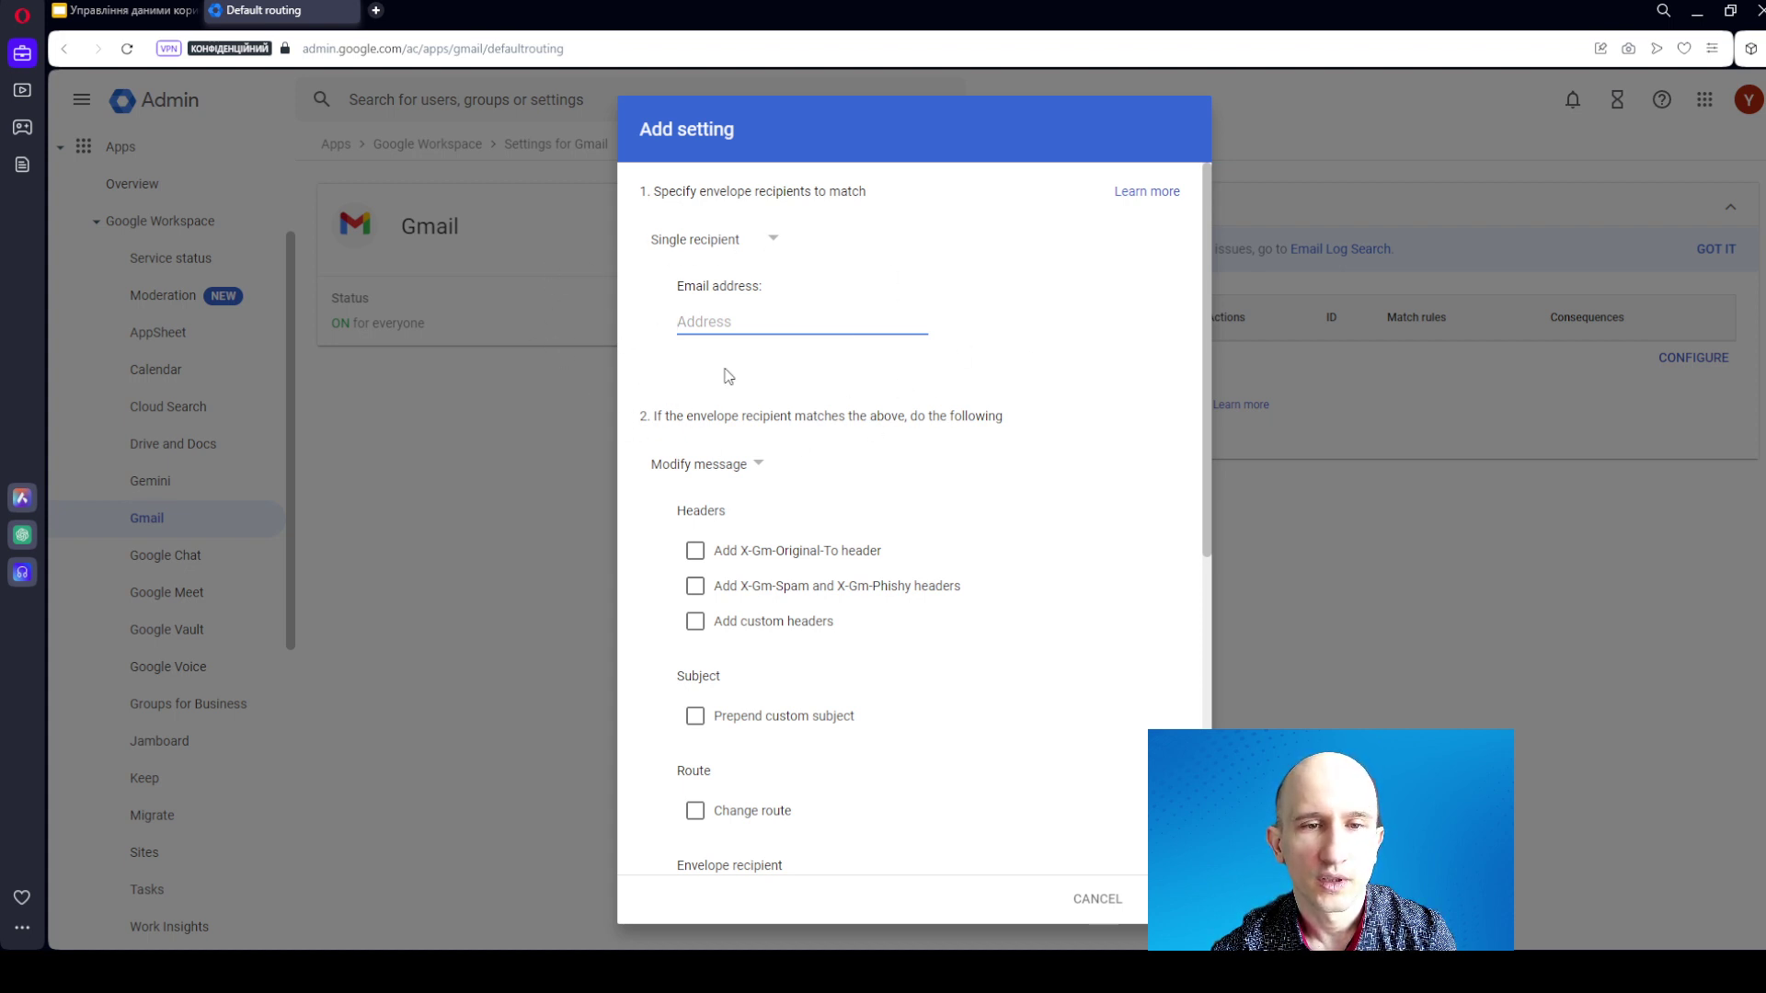
scroll(727, 377, down, 4)
click(741, 544)
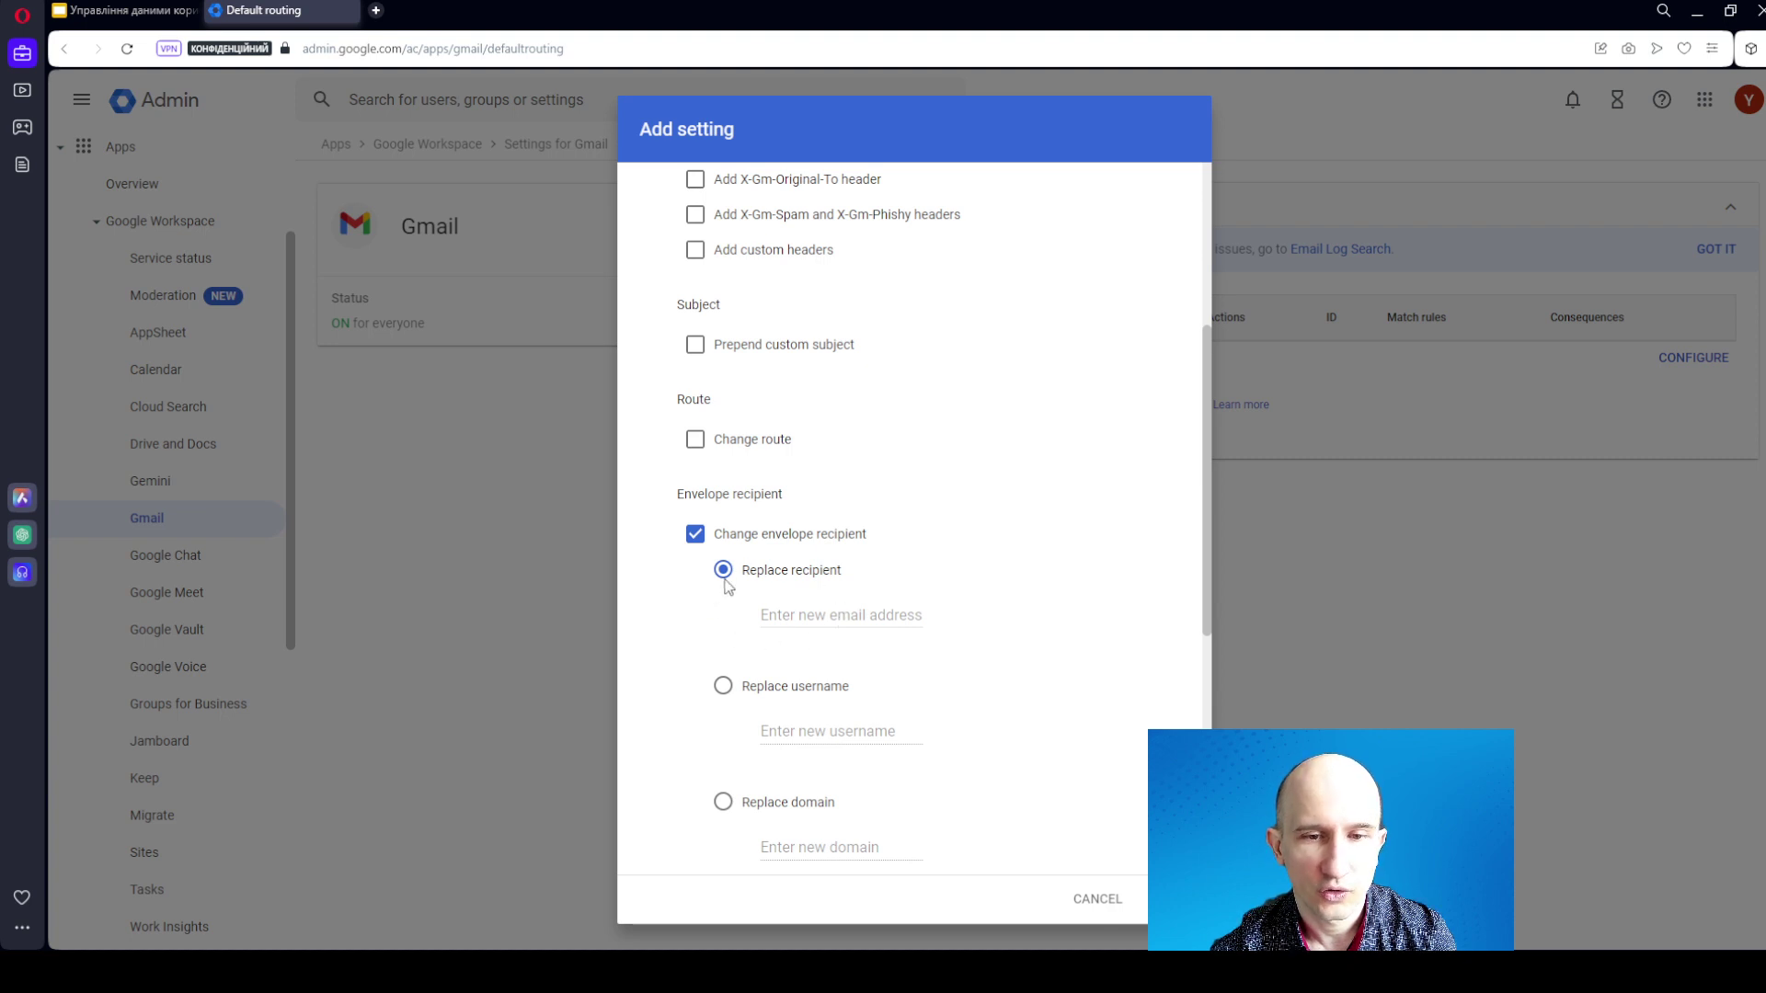
click(696, 535)
scroll(699, 552, down, 2)
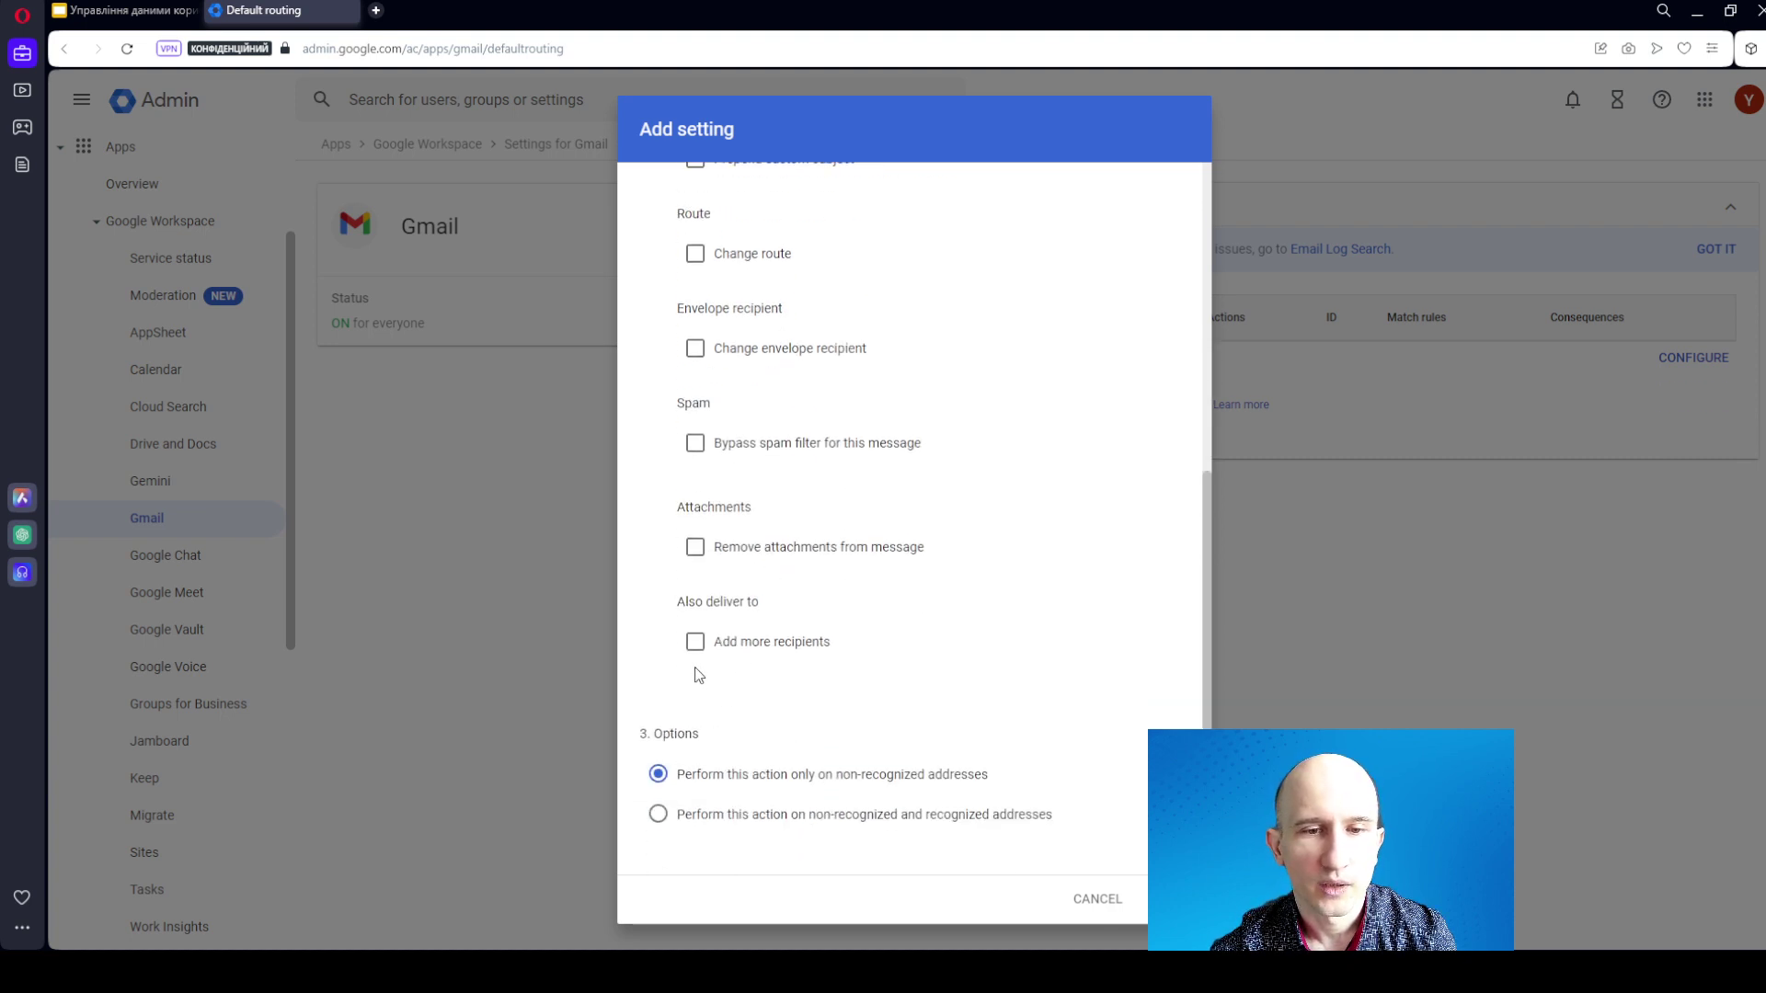
click(695, 642)
scroll(817, 626, down, 2)
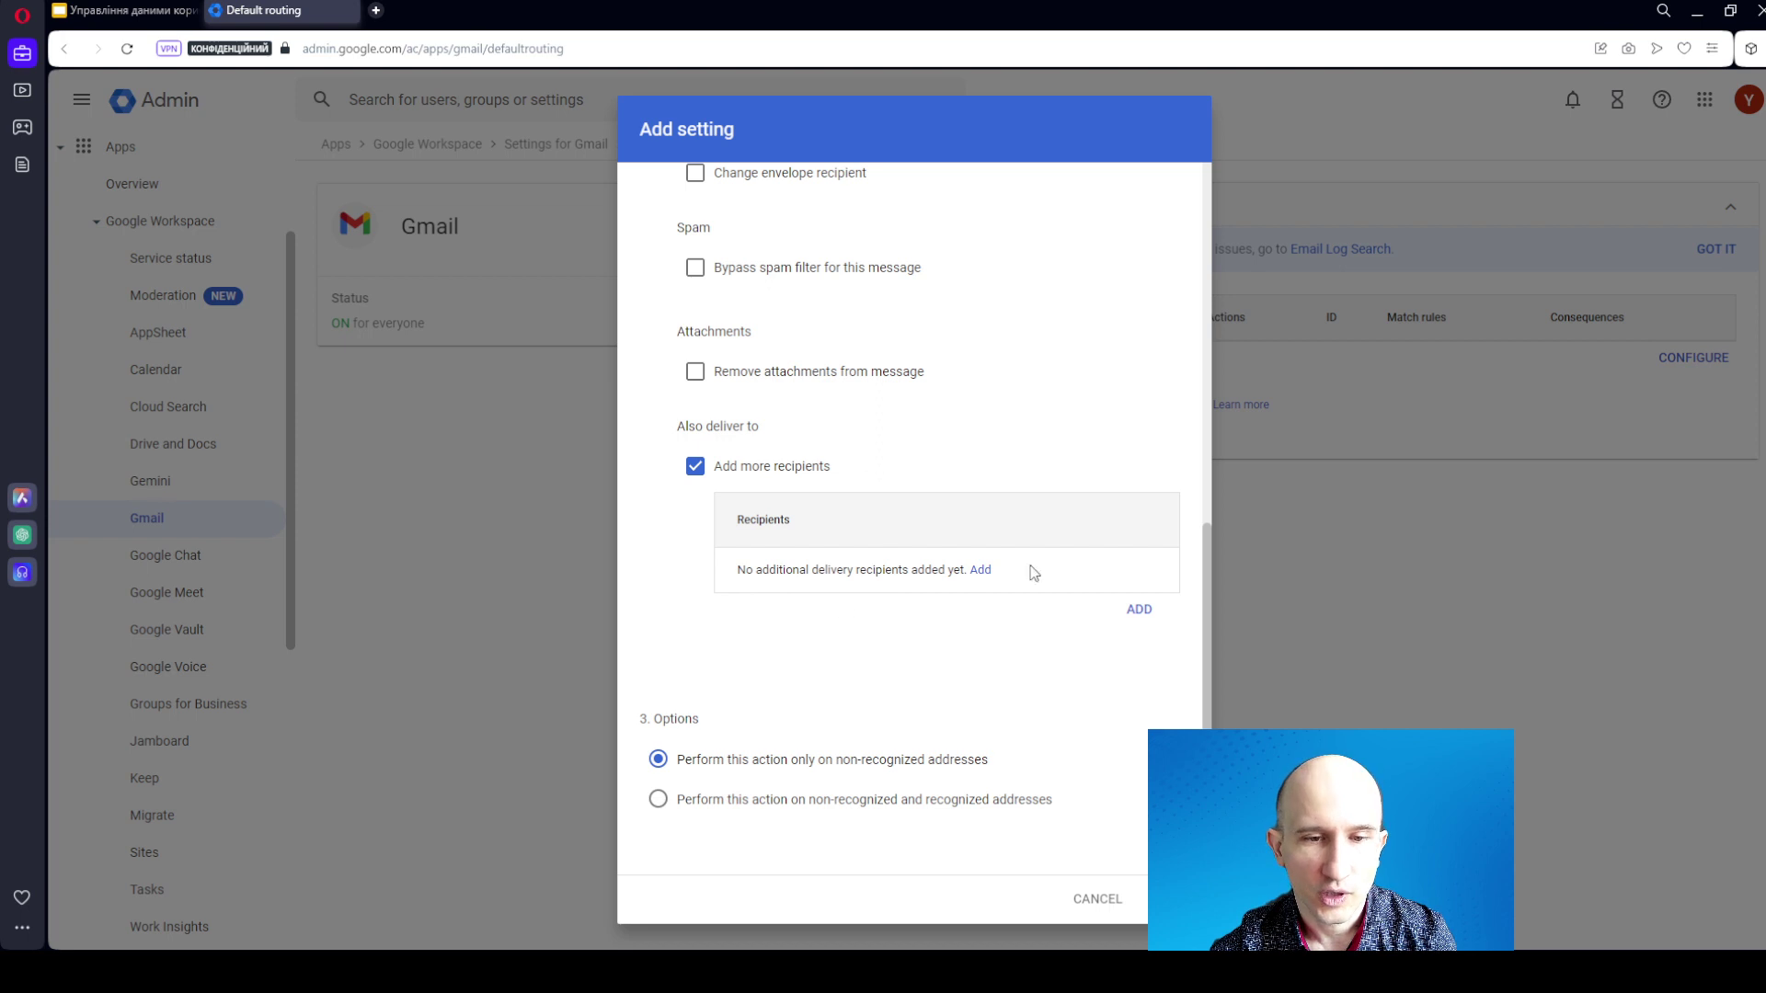
click(1099, 901)
Step: Check the administrator tools list in the Google Slides presentation again and go back to the Admin console
click(124, 11)
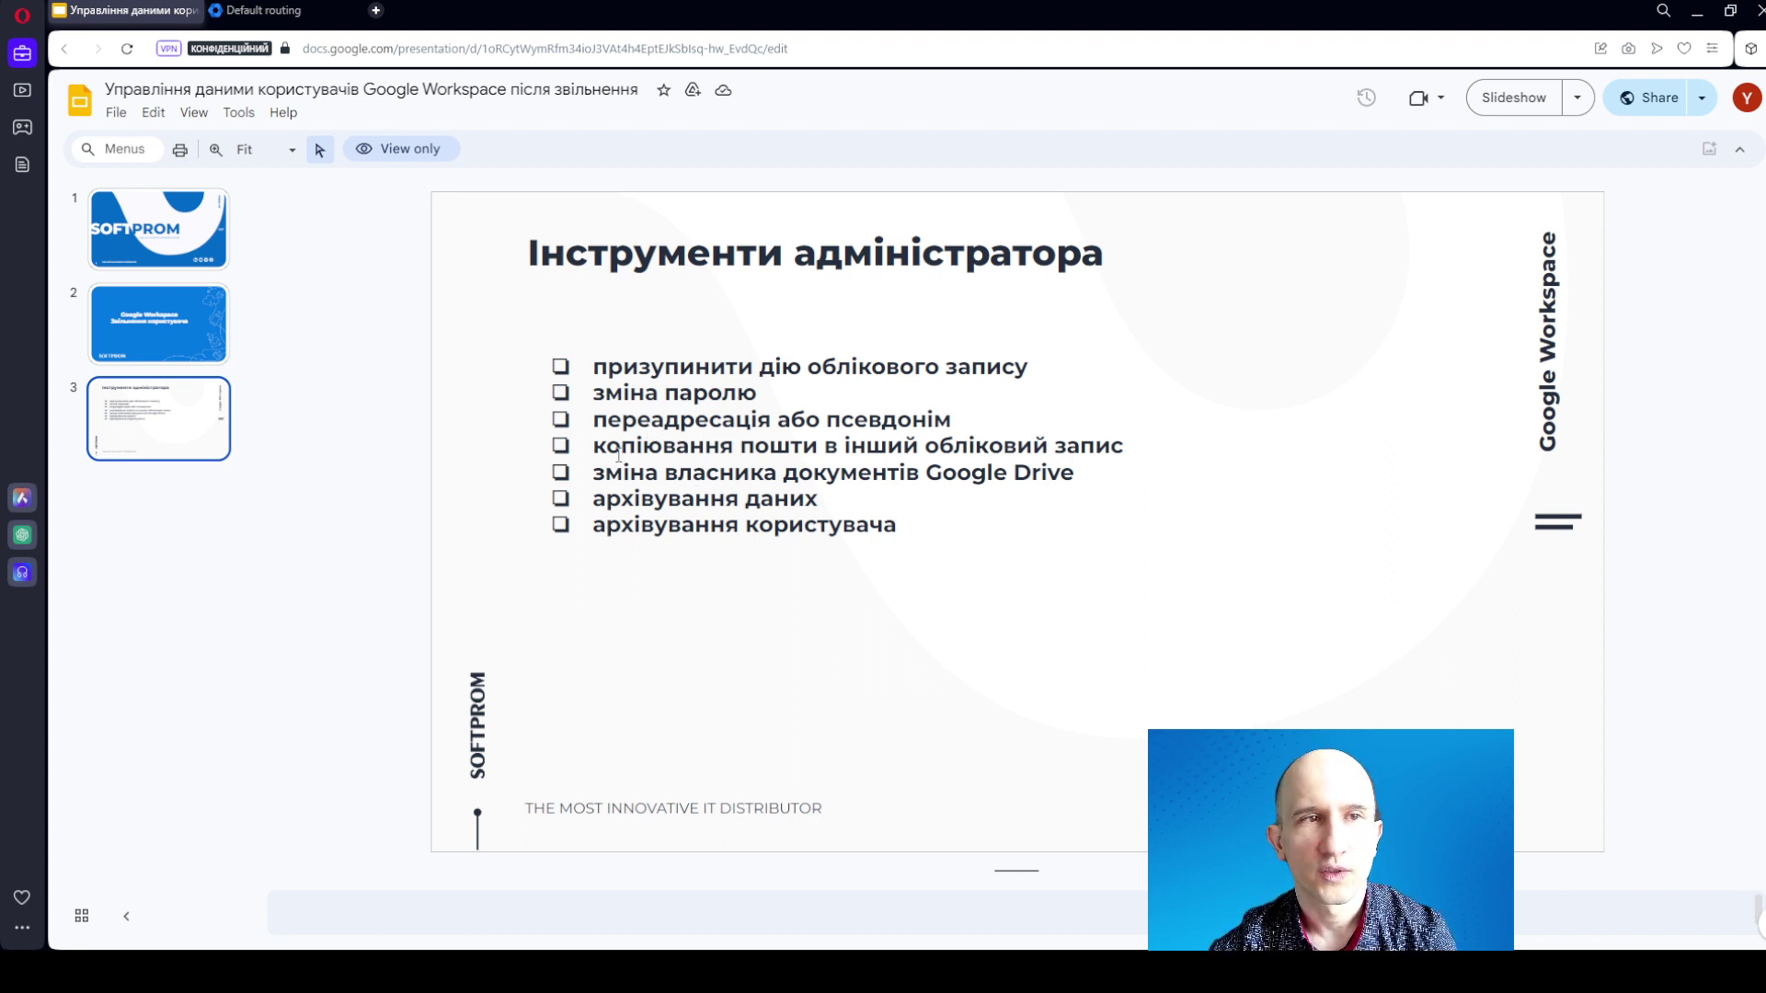
click(273, 9)
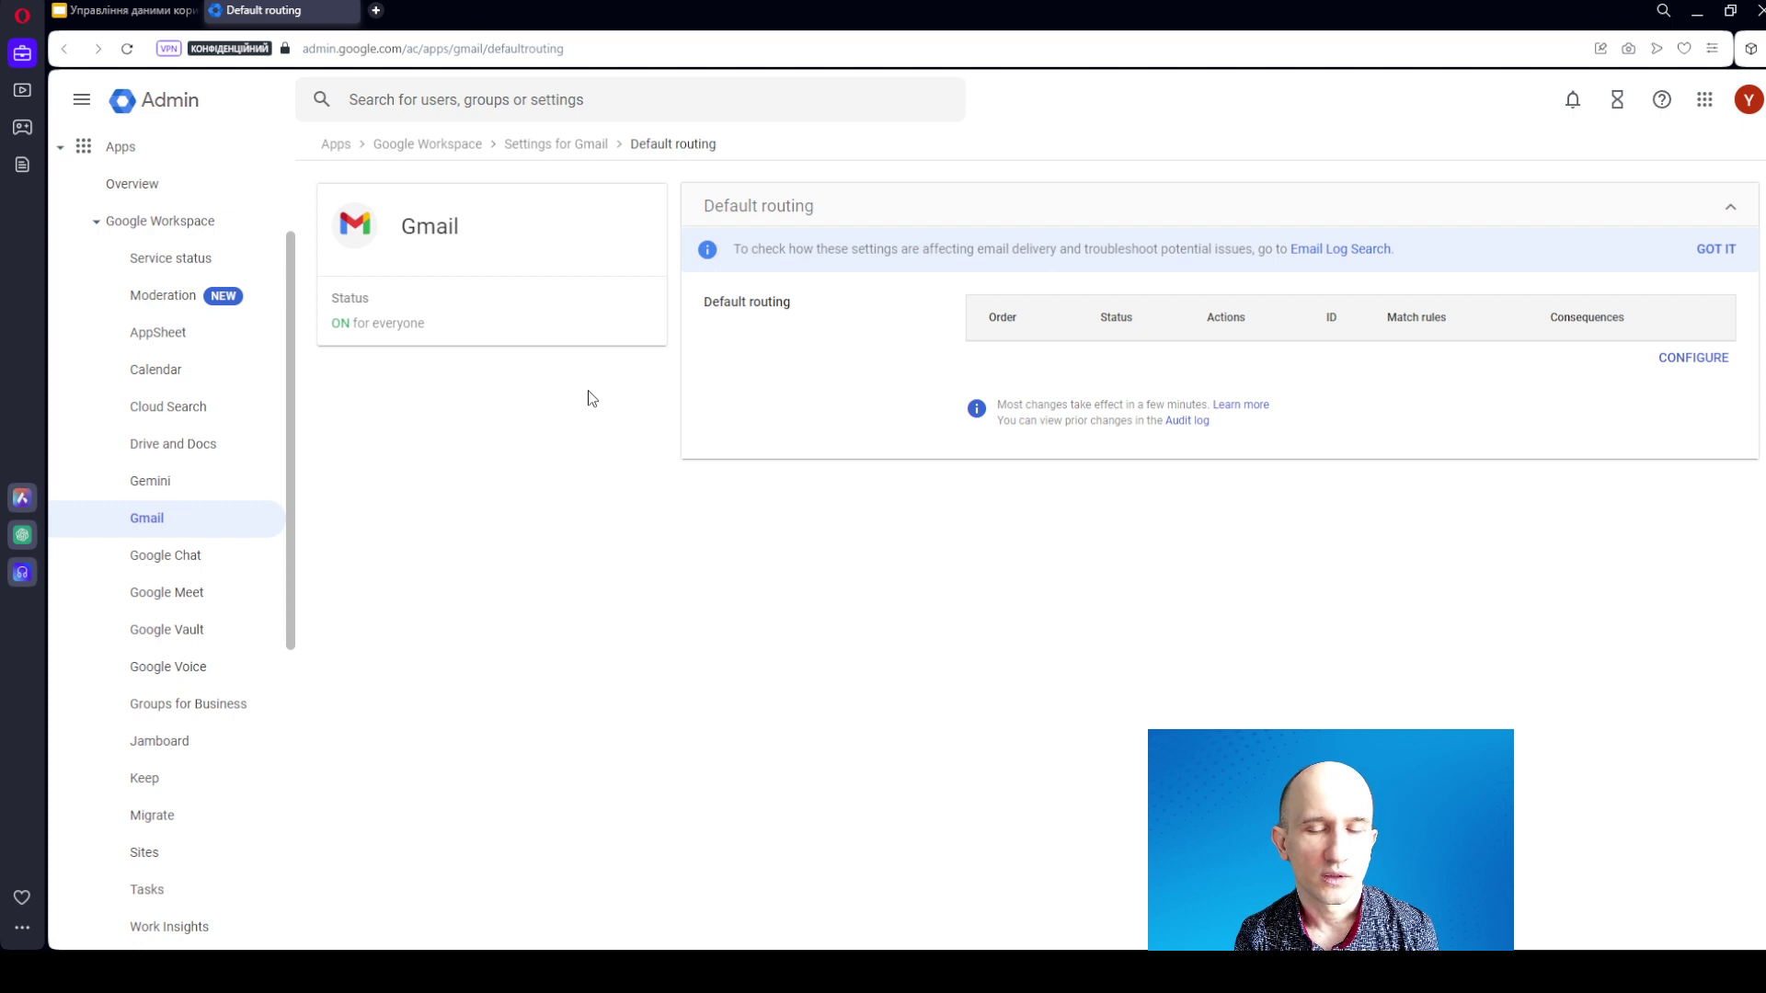
Step: Return to the Admin console home page and open the Data Migration page
scroll(161, 253, up, 3)
click(124, 164)
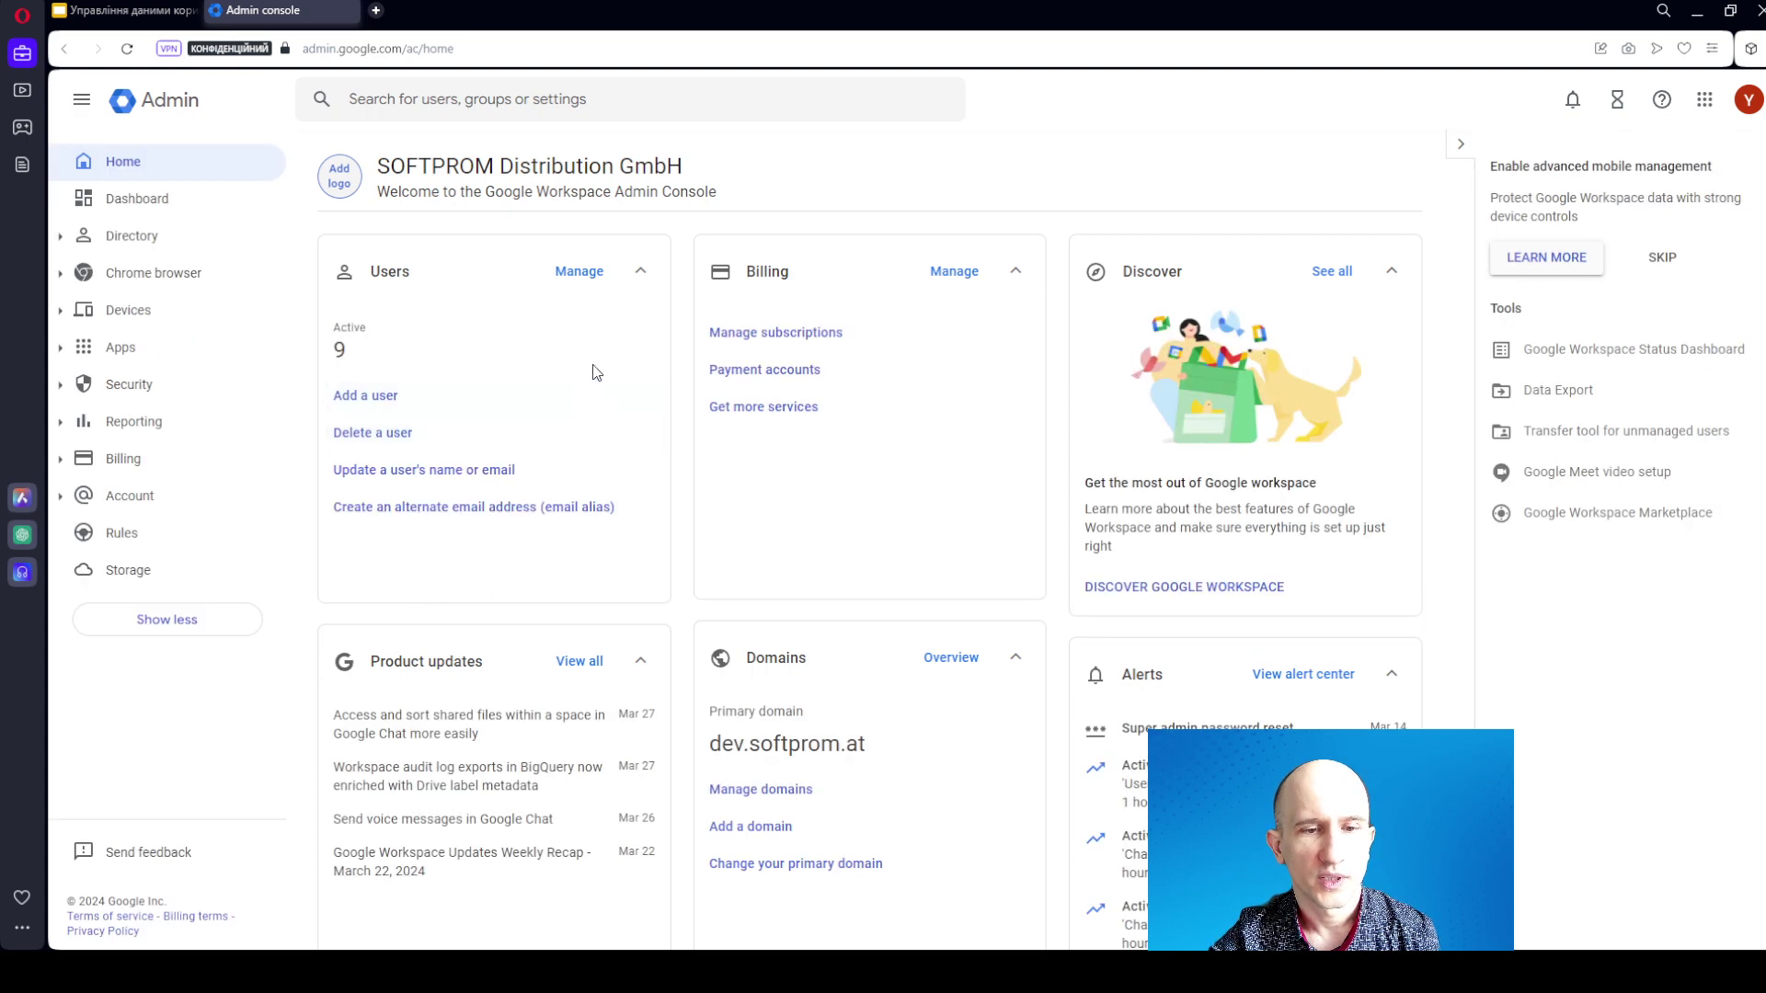
scroll(561, 634, down, 10)
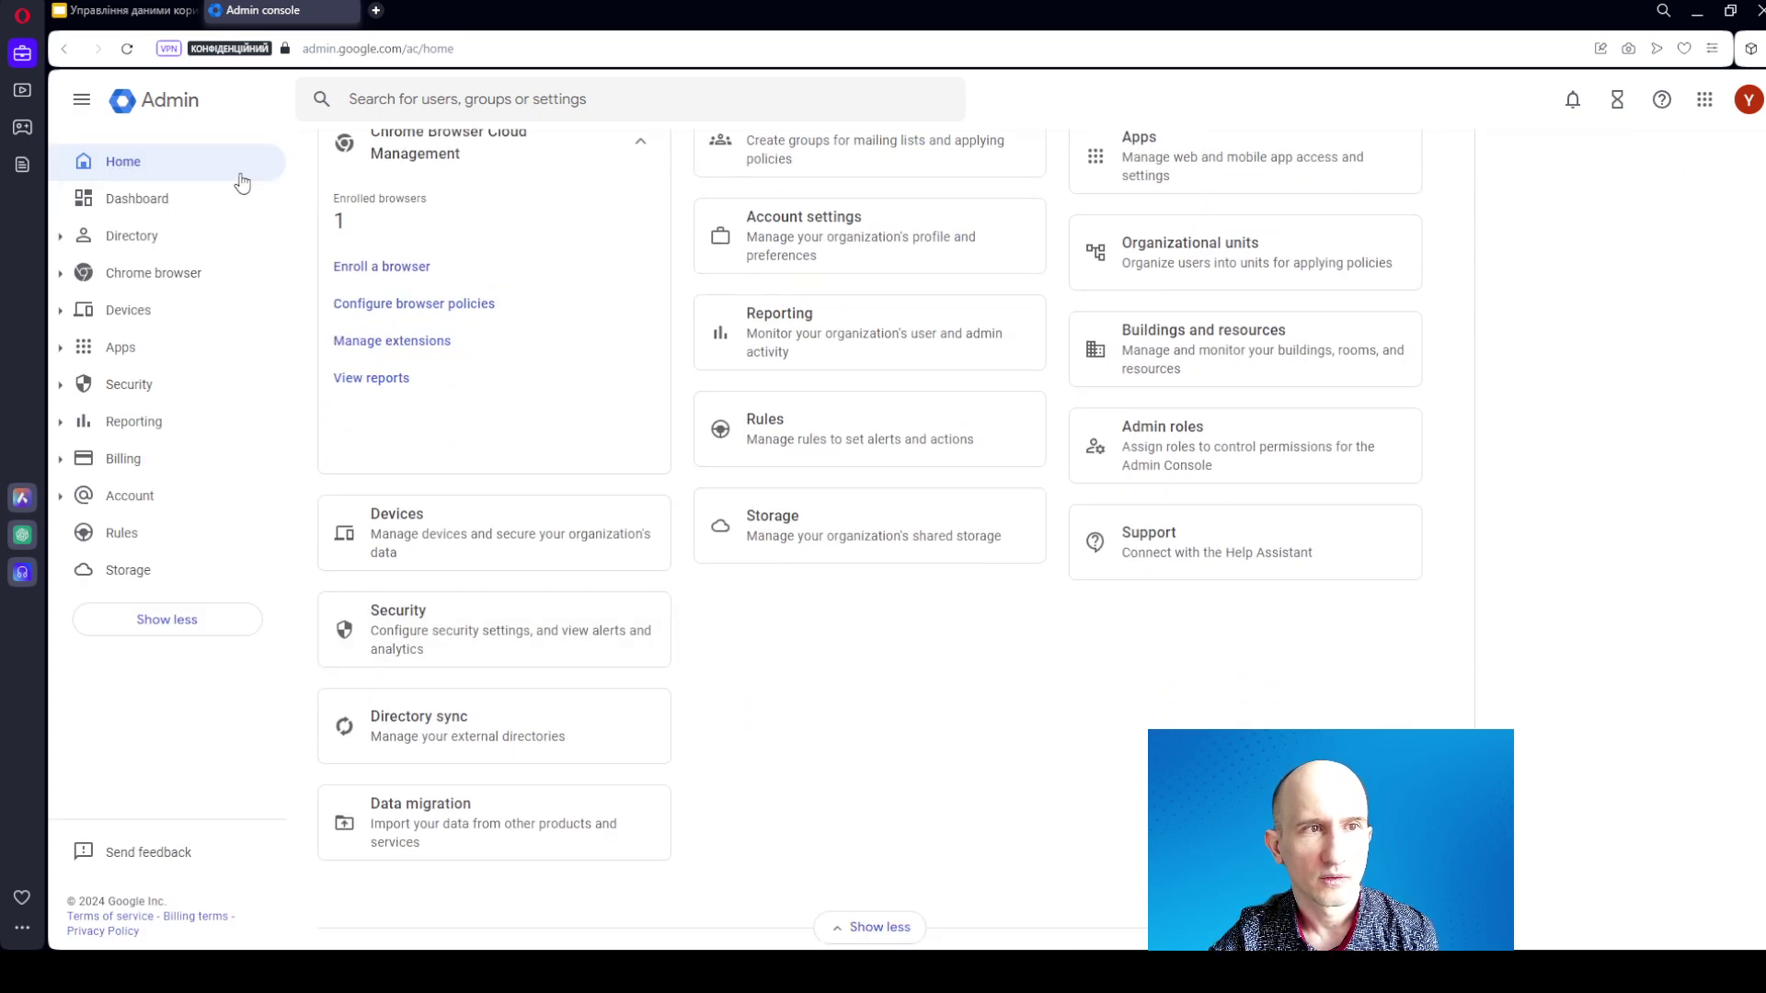
click(457, 825)
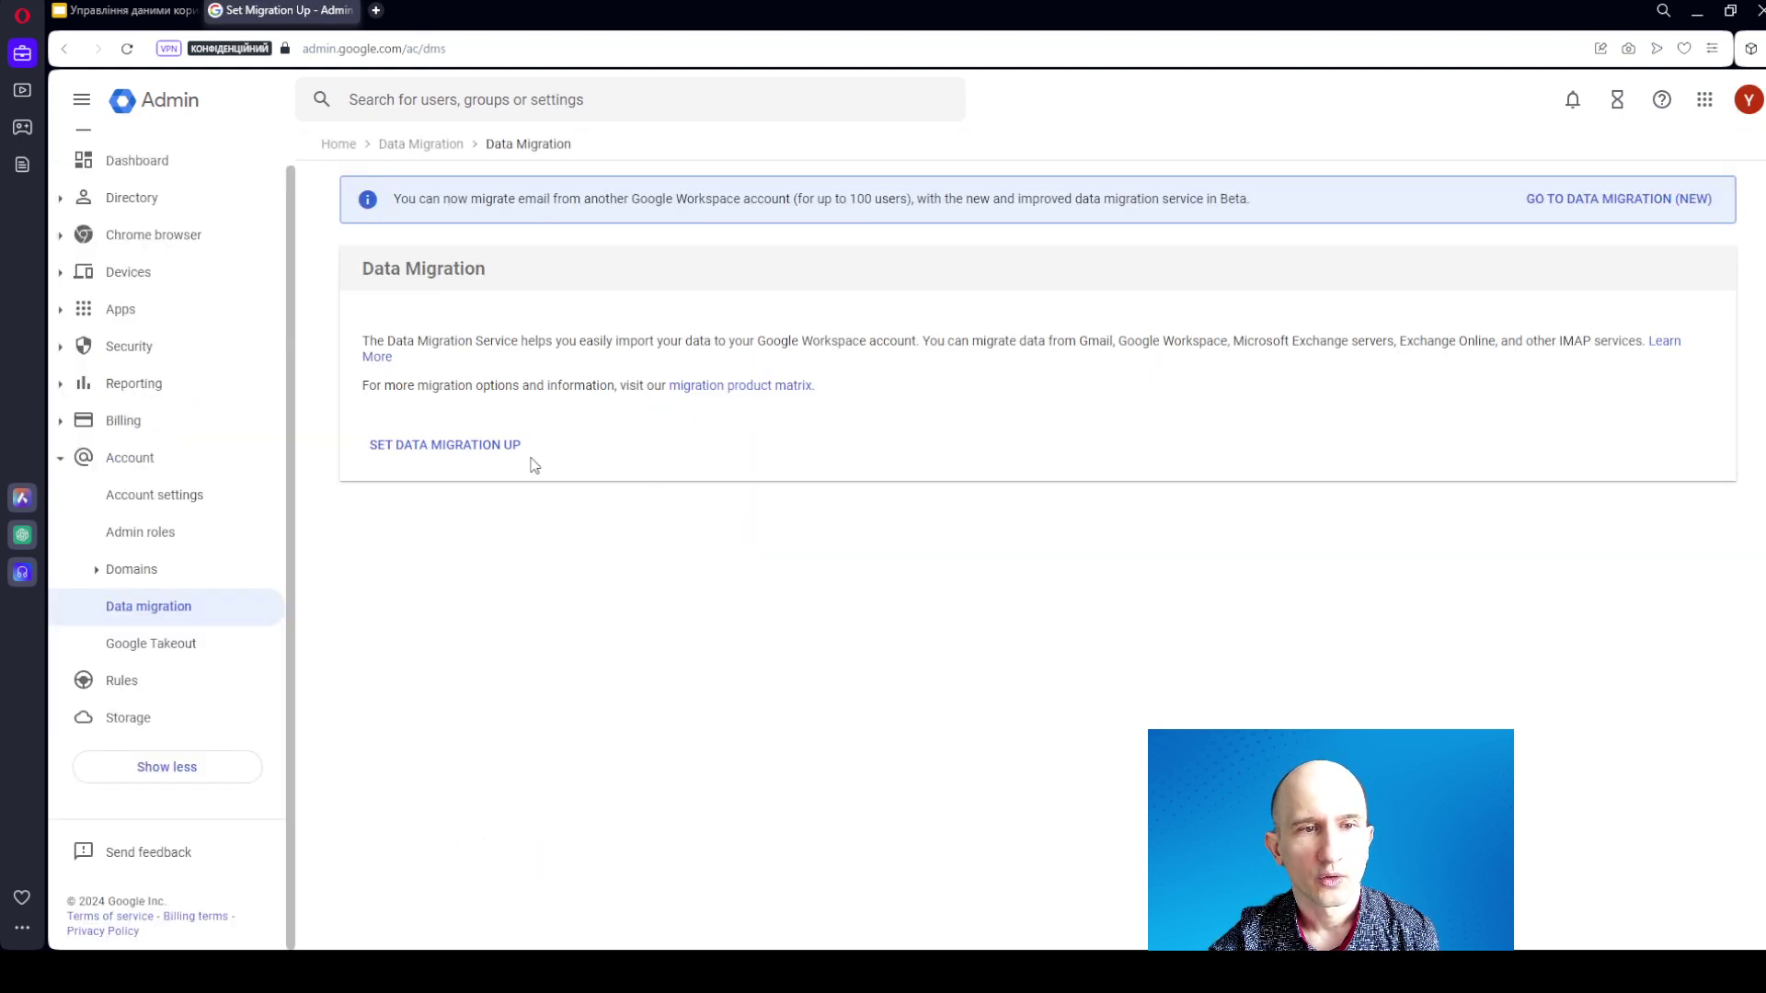
Step: Try a data migration setup with Google Workspace as the source and Custom Date as the migration start, and discard it
click(455, 445)
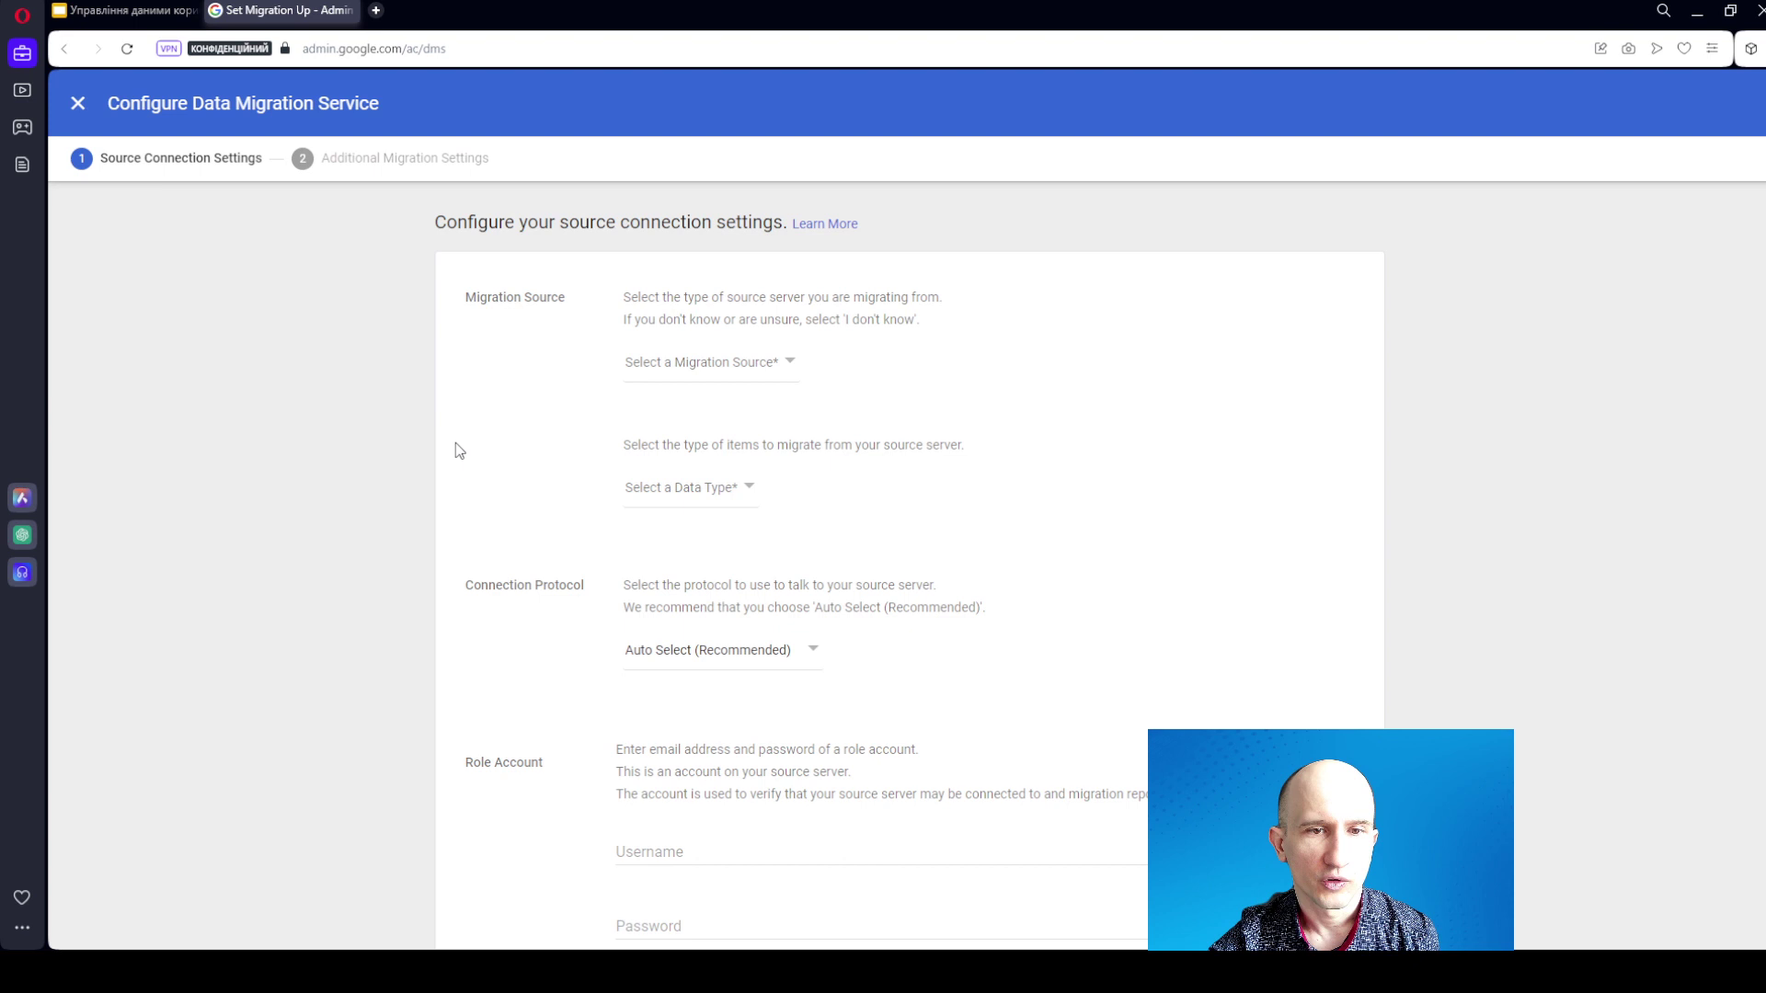
click(735, 366)
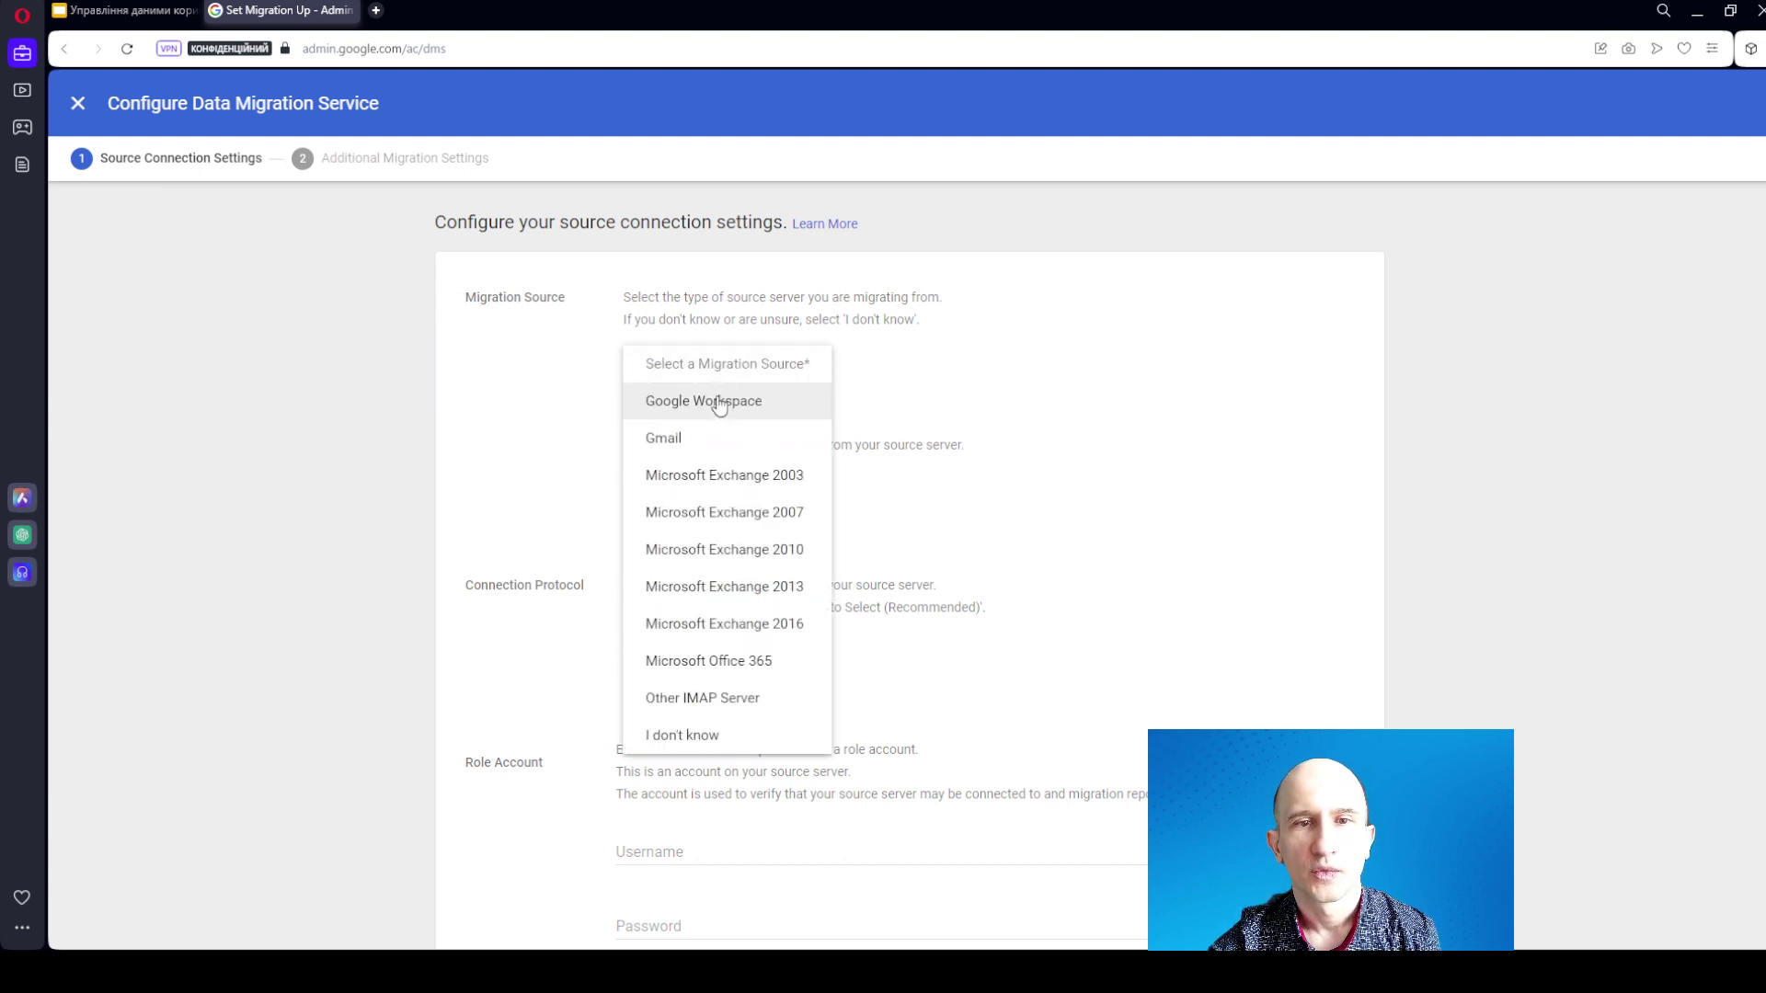
click(719, 406)
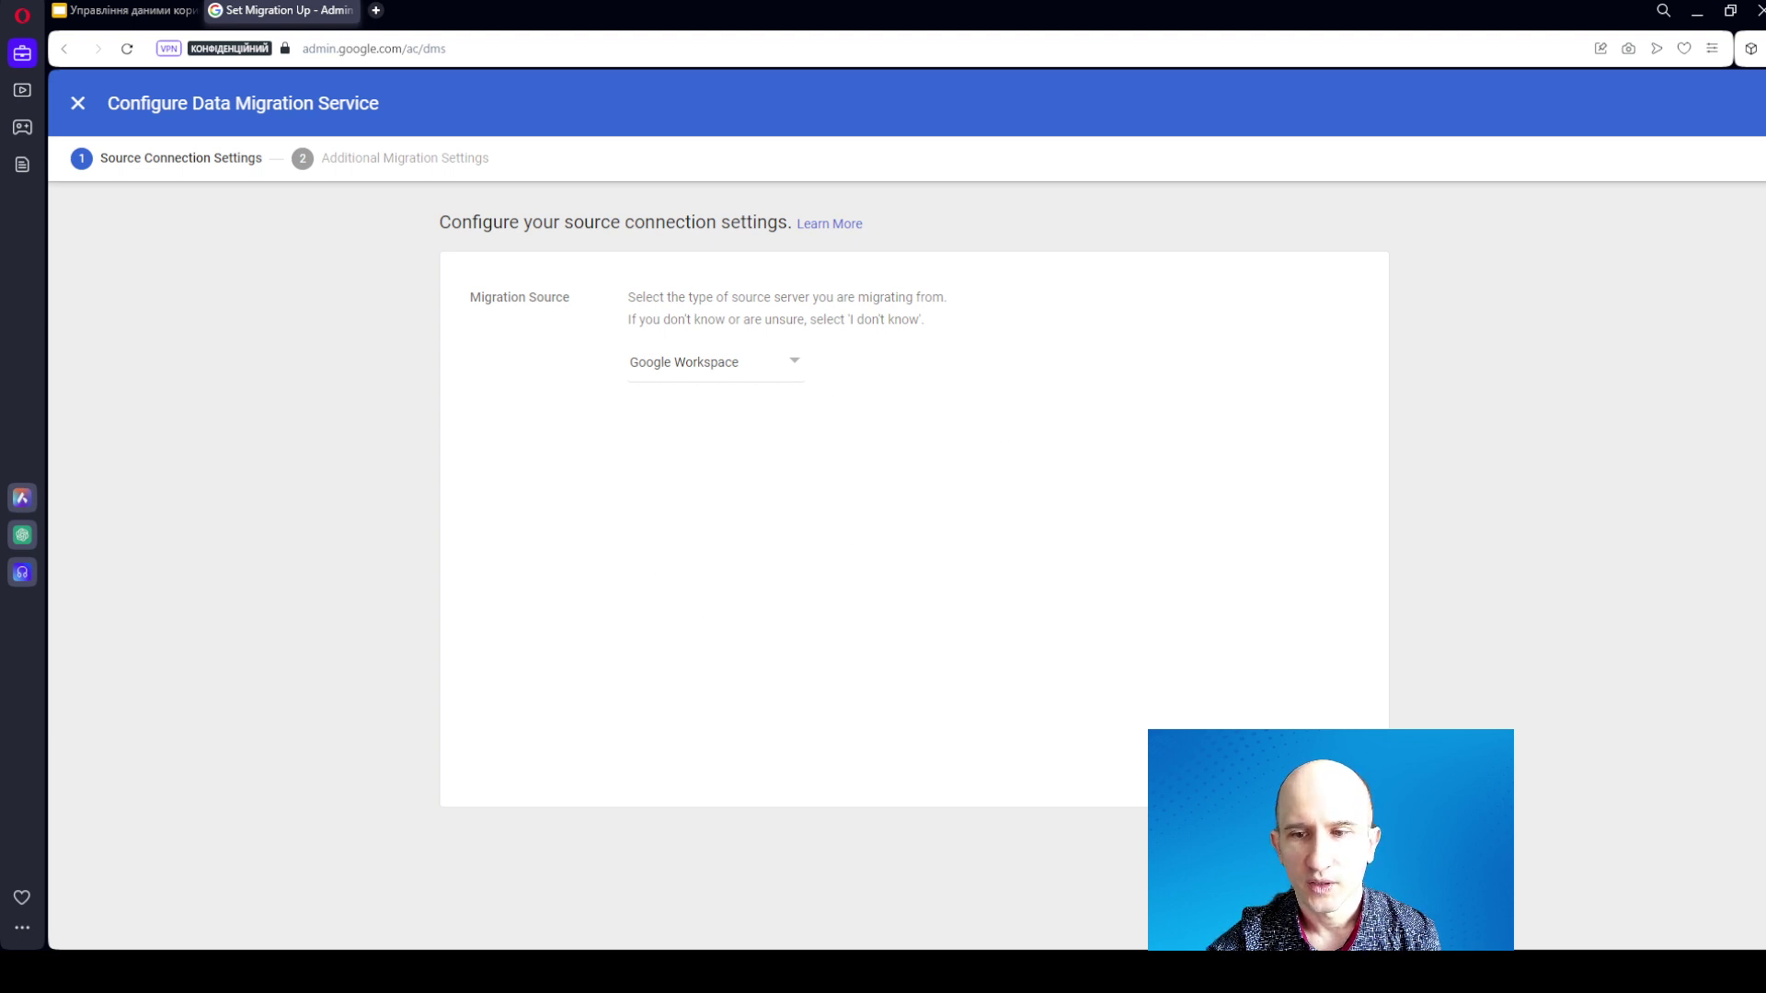
click(1352, 839)
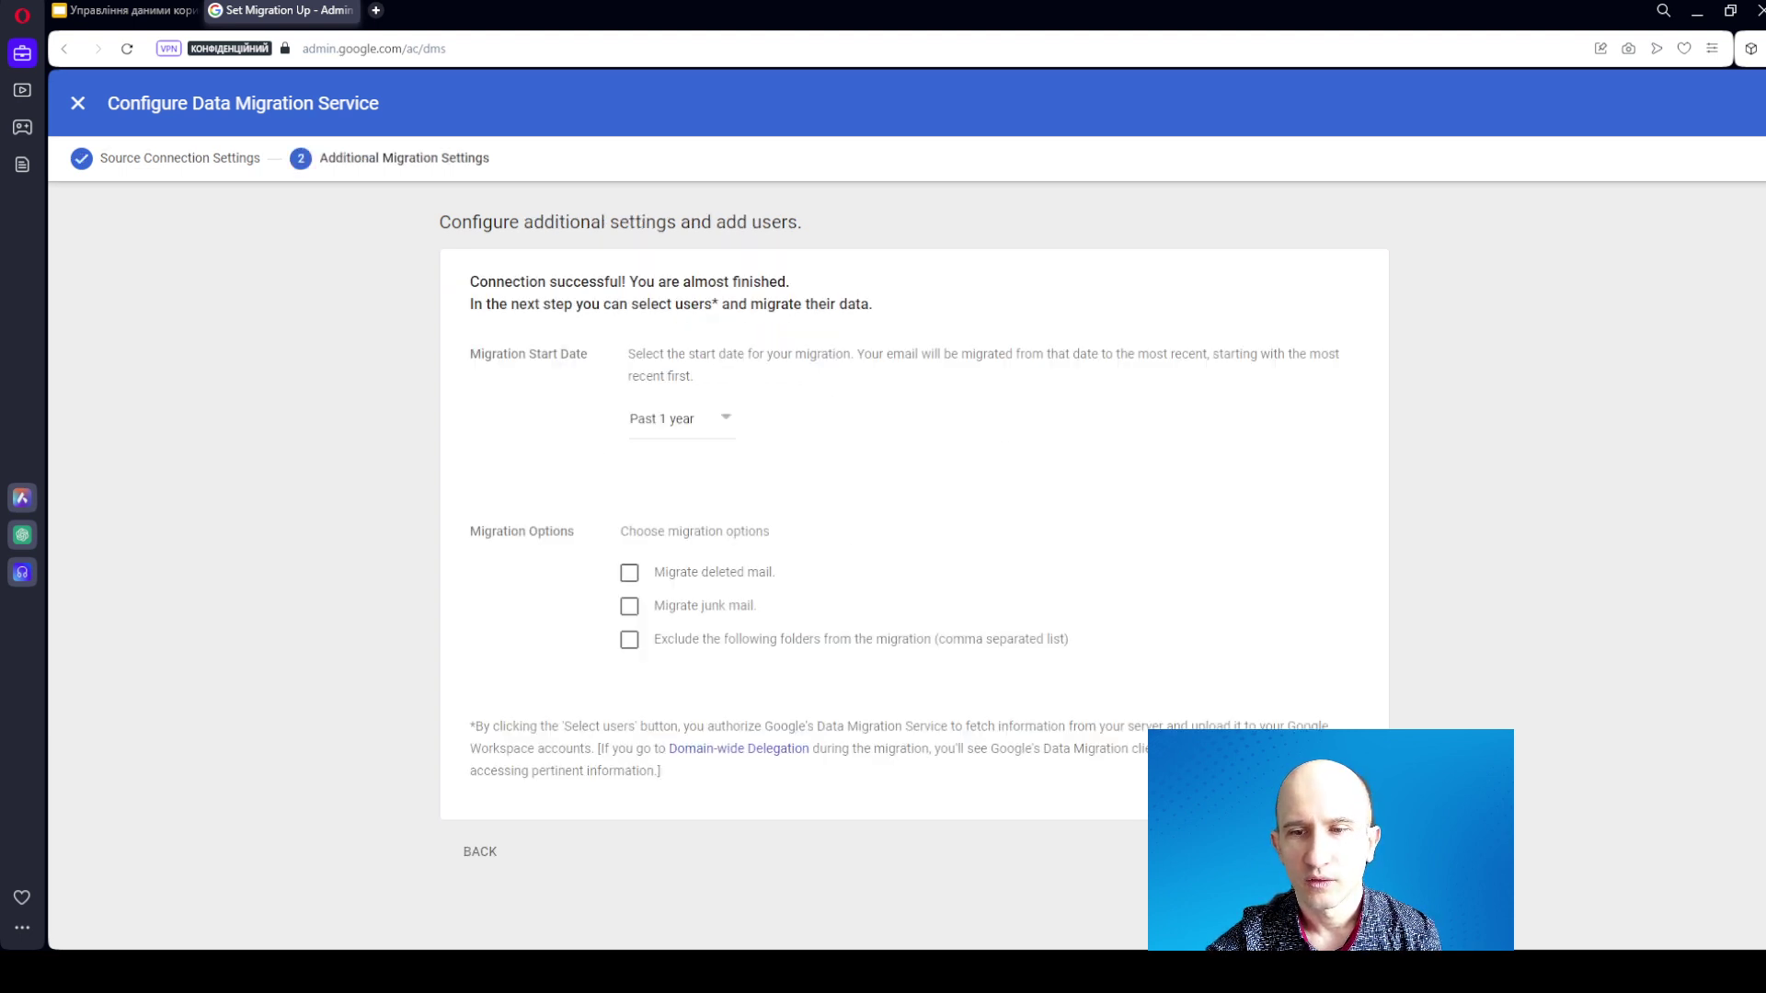
click(704, 431)
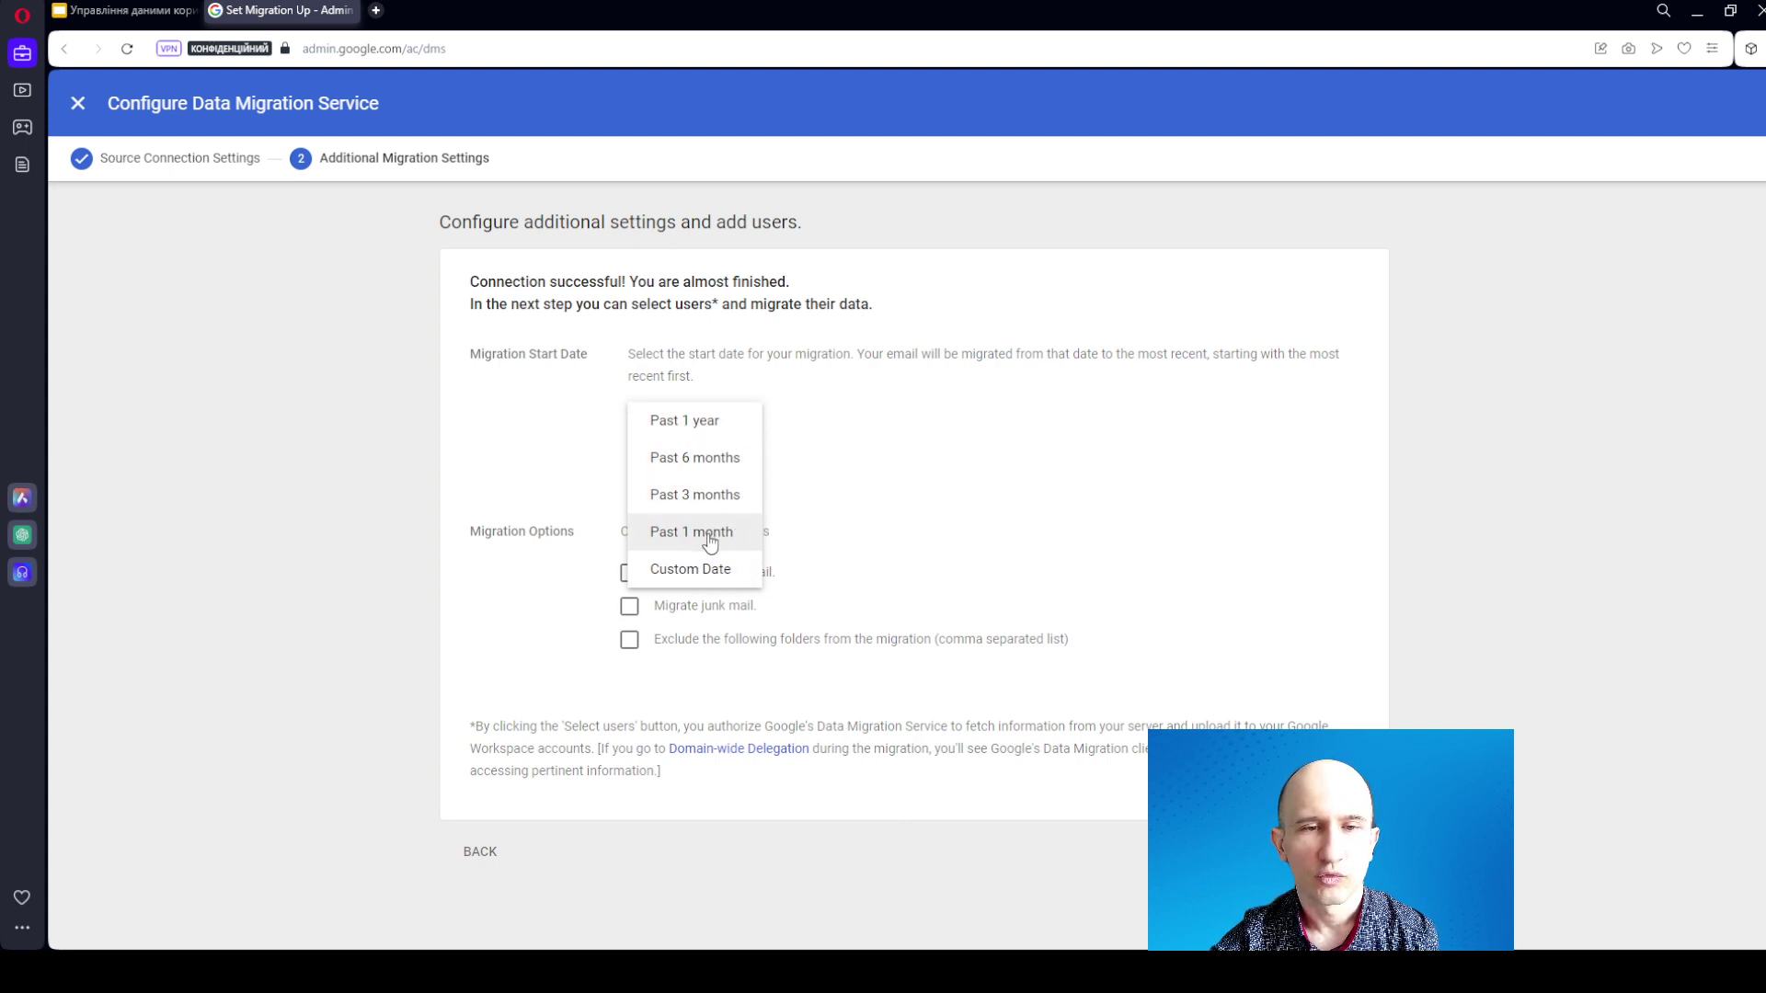
click(681, 575)
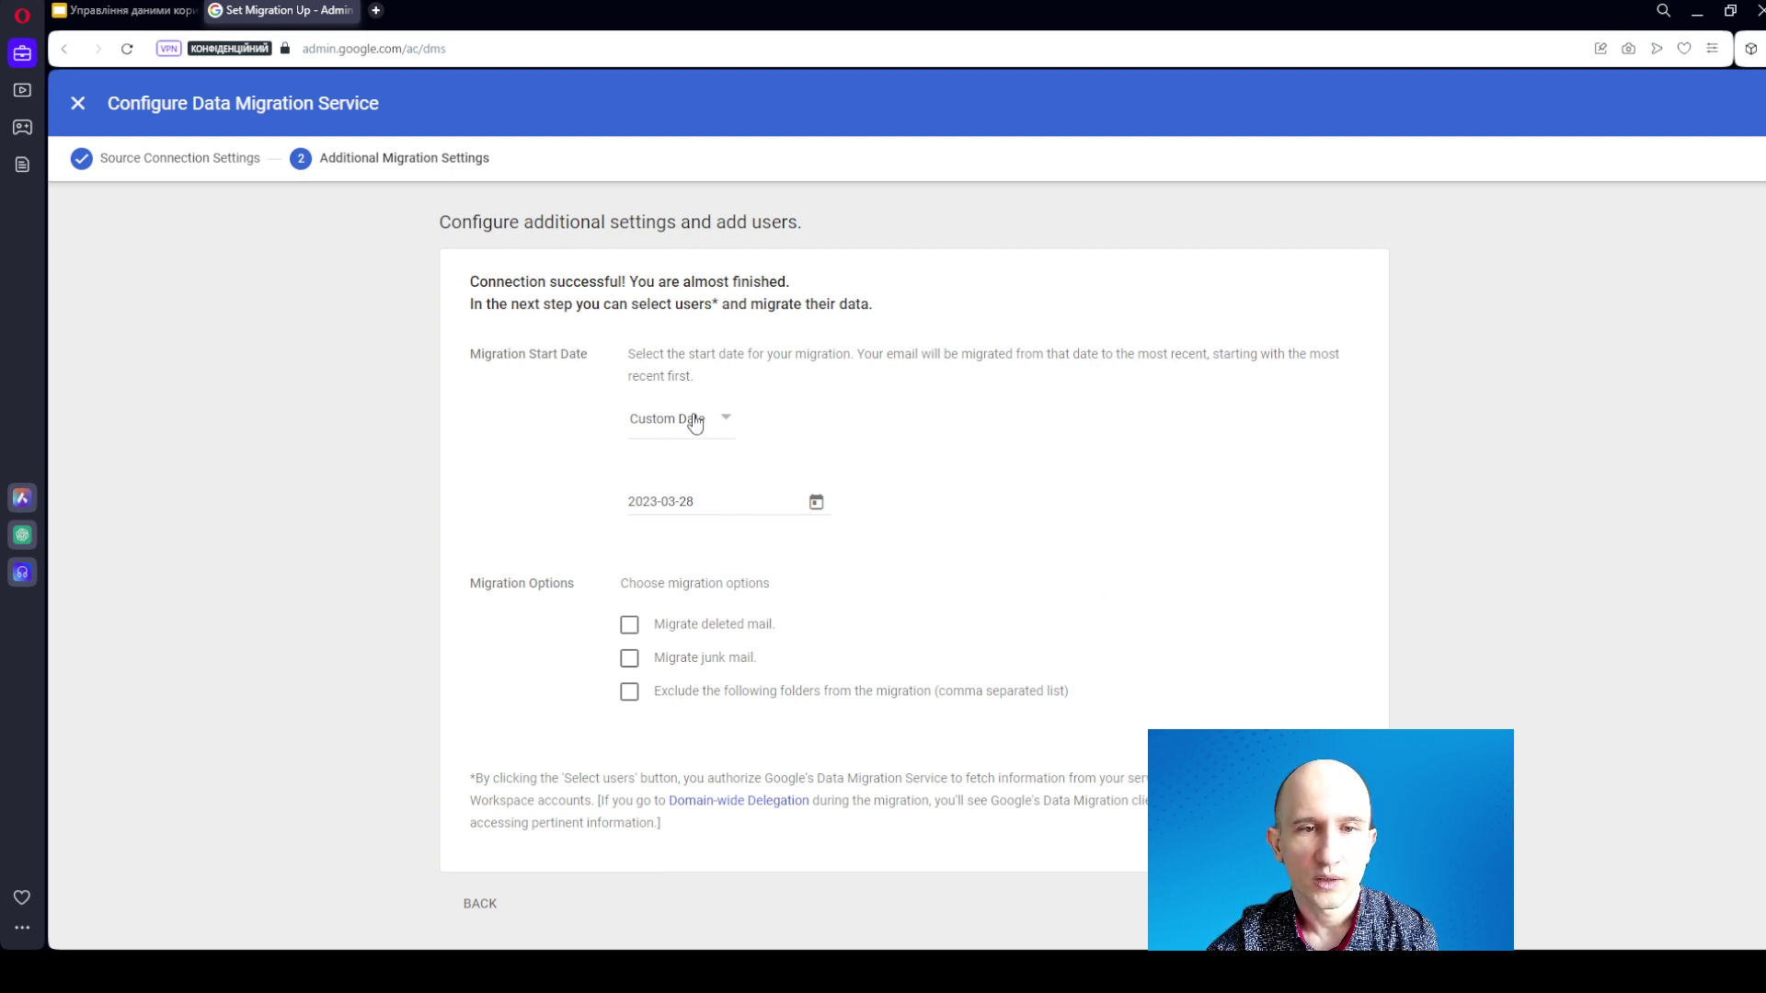
click(78, 103)
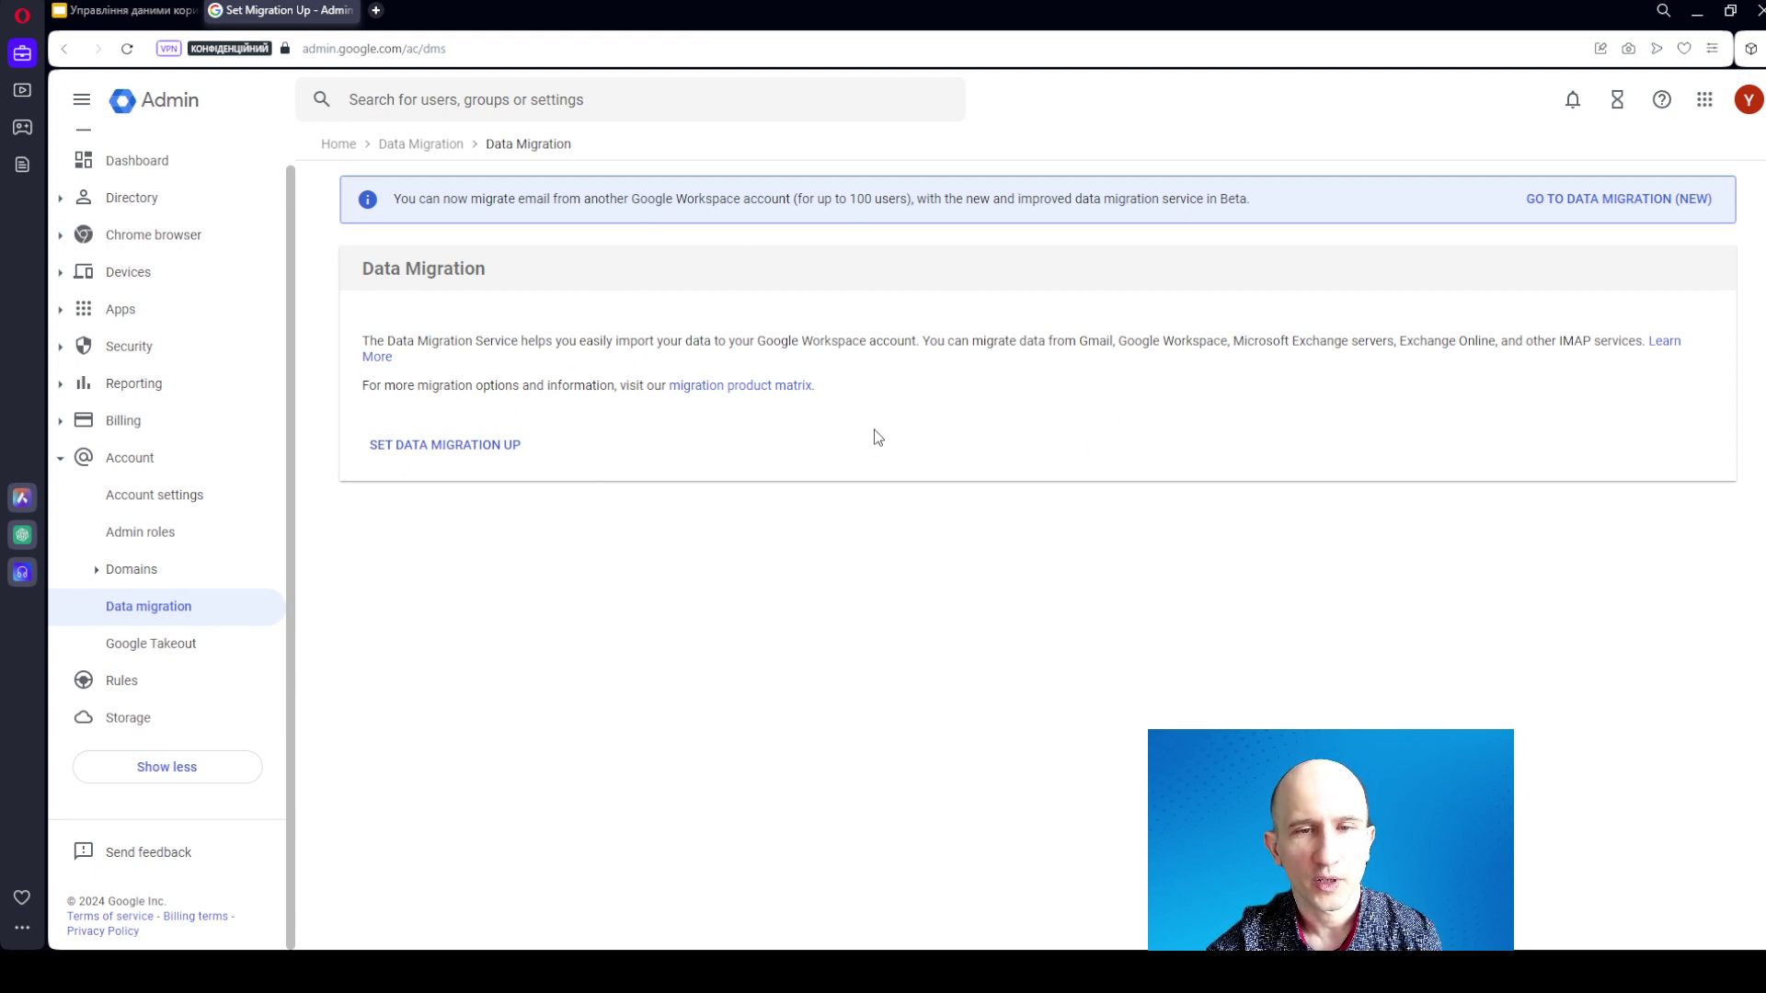
Step: Check the administrator tools slide in the Google Slides presentation and go back to the Data Migration page in the Admin console
click(129, 11)
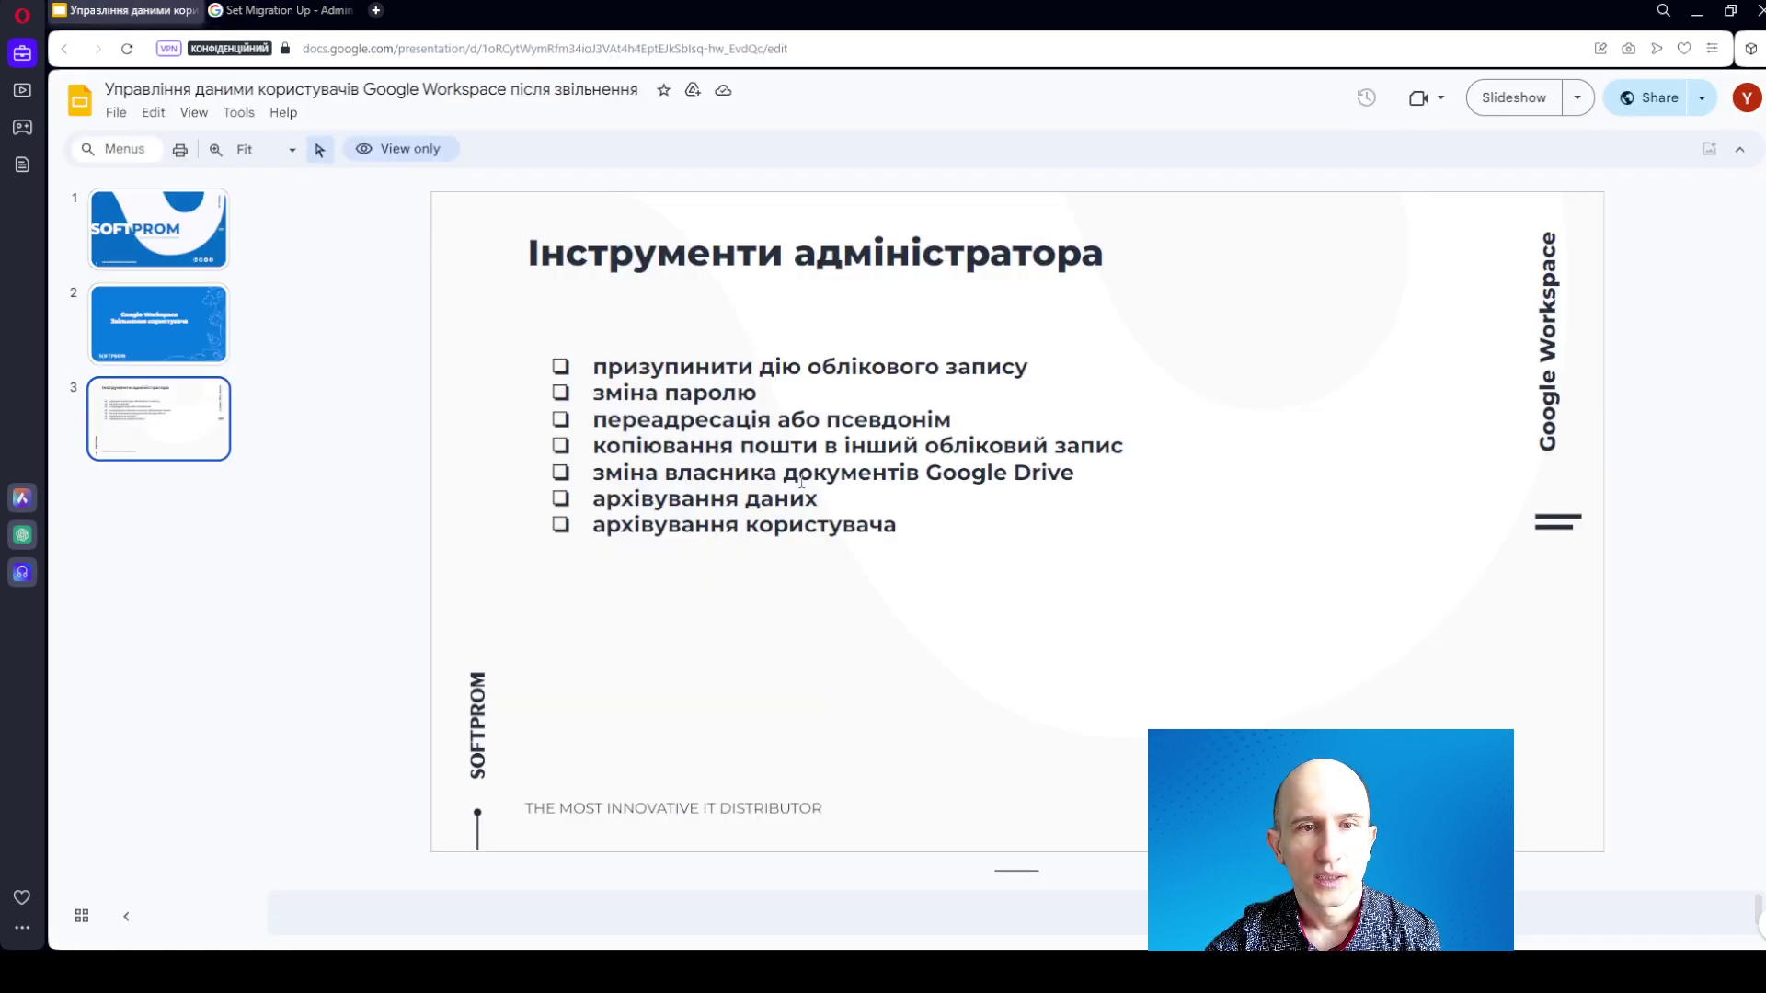
click(262, 9)
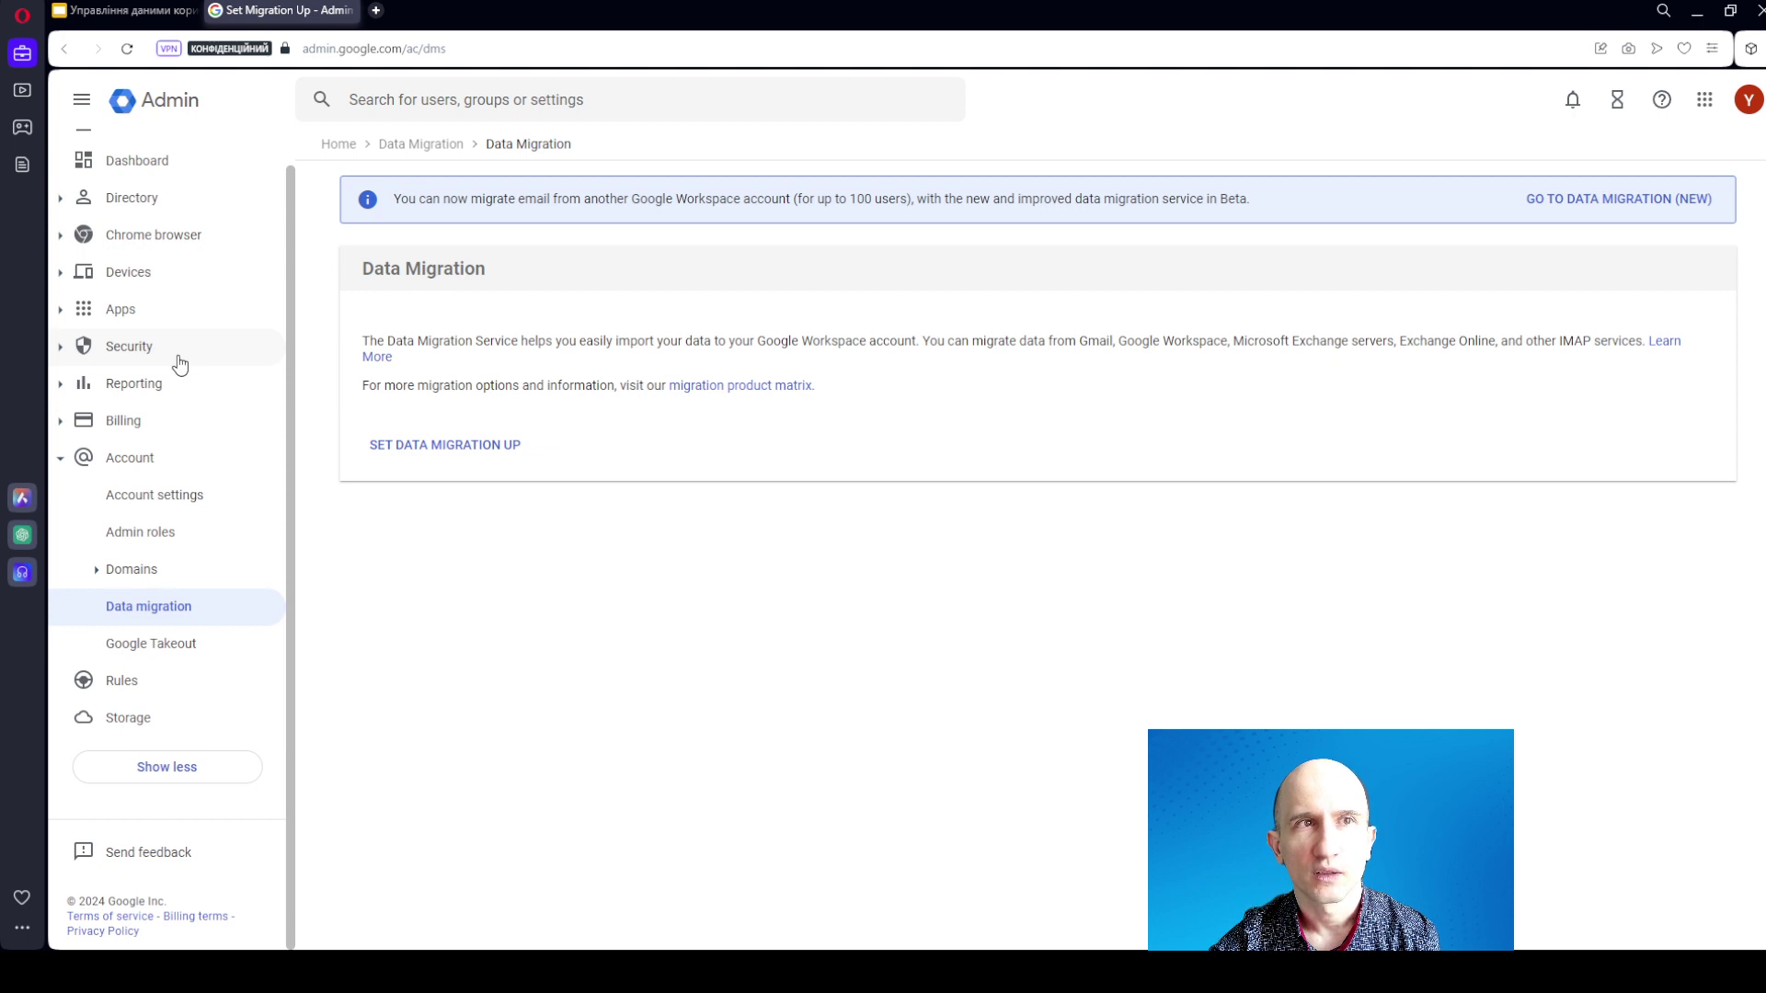
Step: Open the Drive and Docs settings among the Google Workspace apps, verifying identity with the account password
click(62, 313)
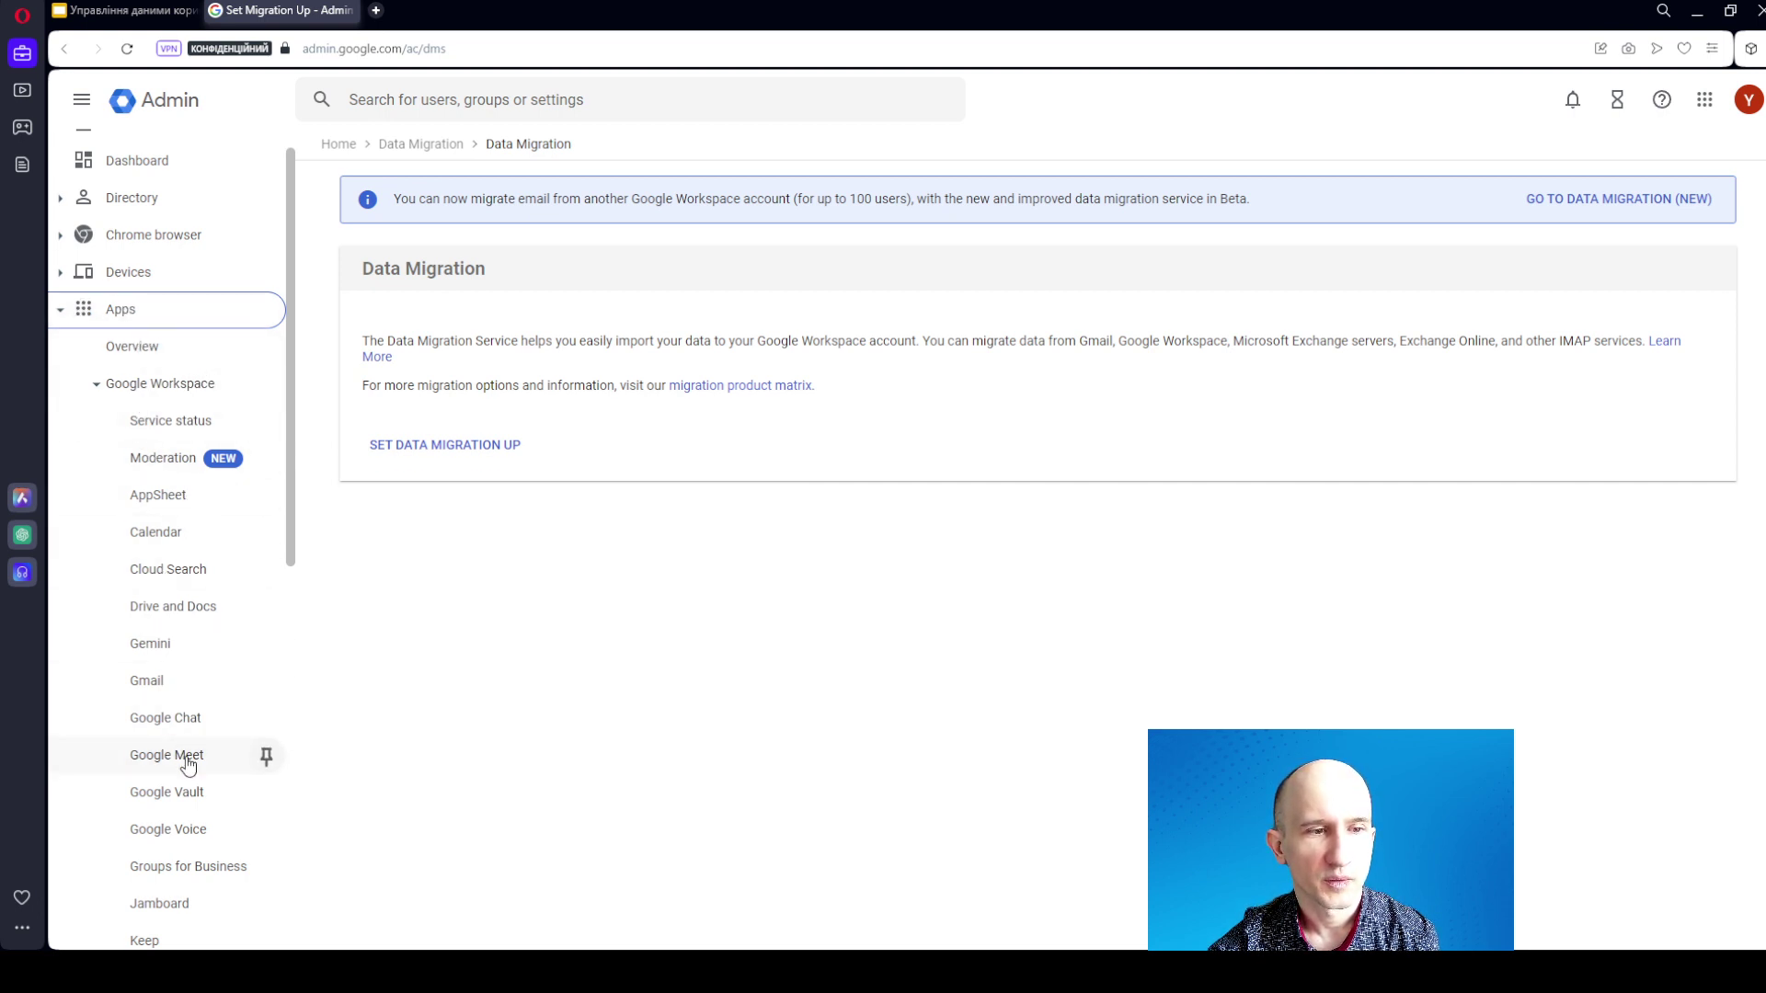
scroll(198, 712, down, 1)
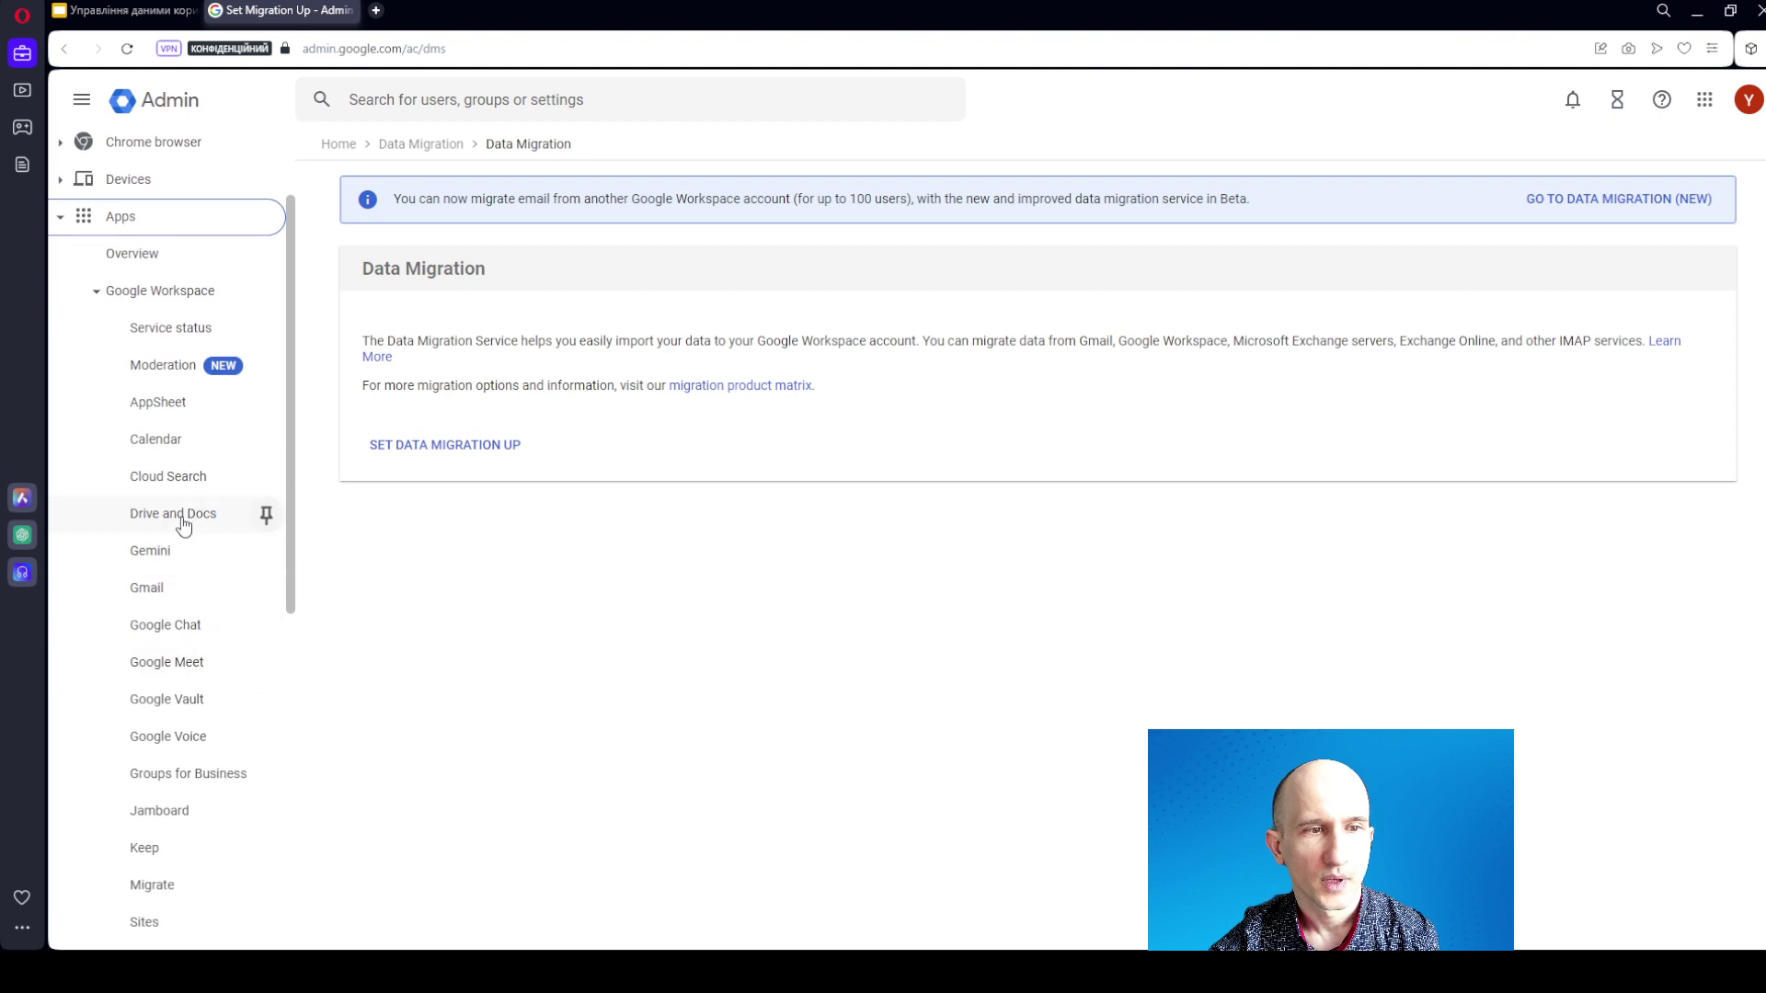
click(244, 523)
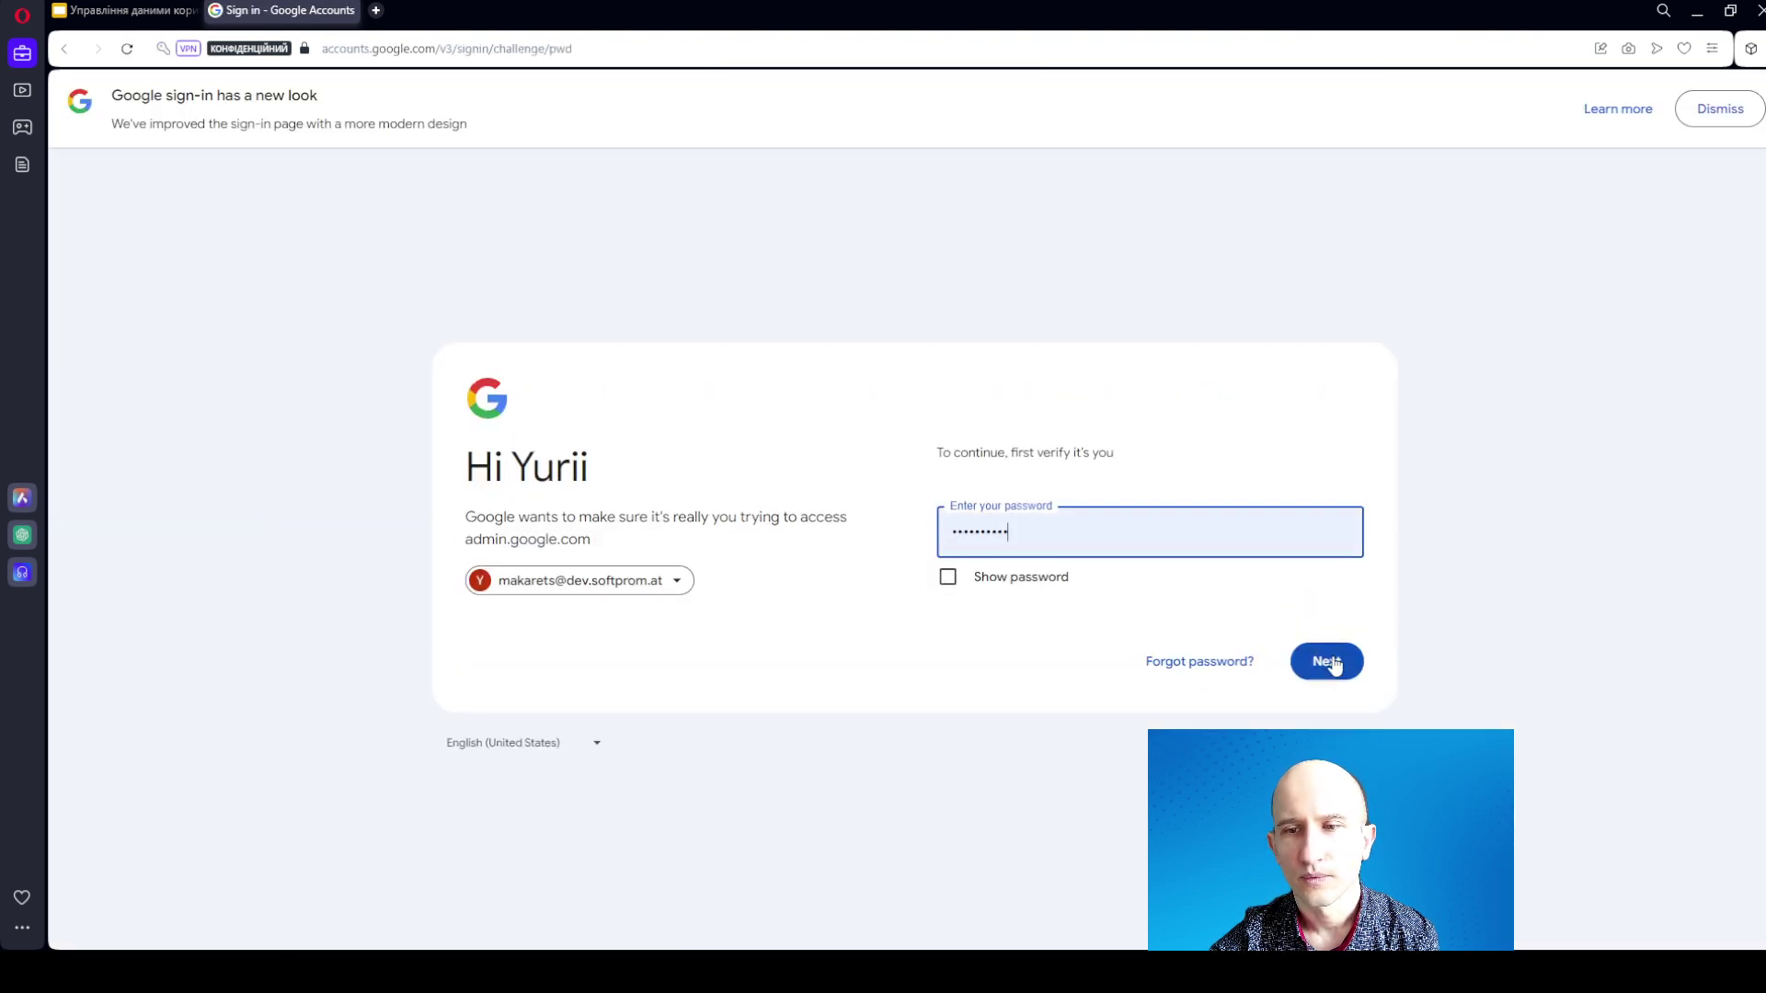
click(1326, 662)
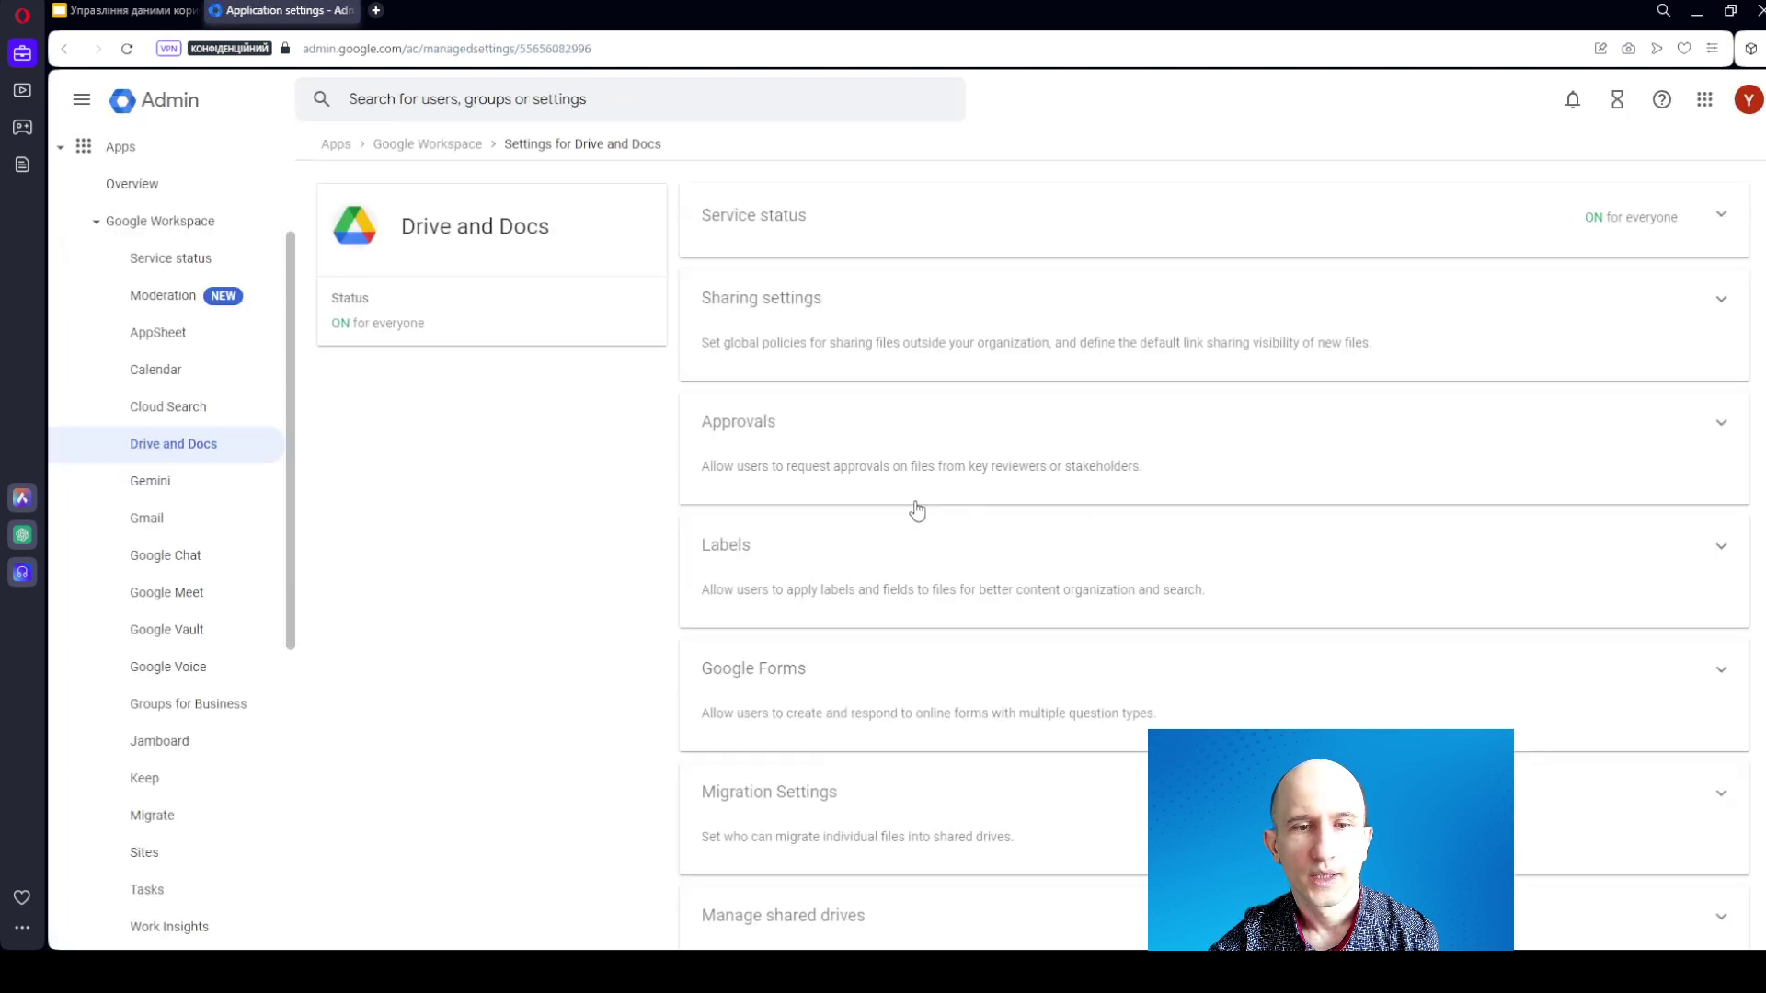
Step: Open the Transfer ownership settings of Drive and Docs and examine the From user and To user fields
scroll(917, 511, down, 6)
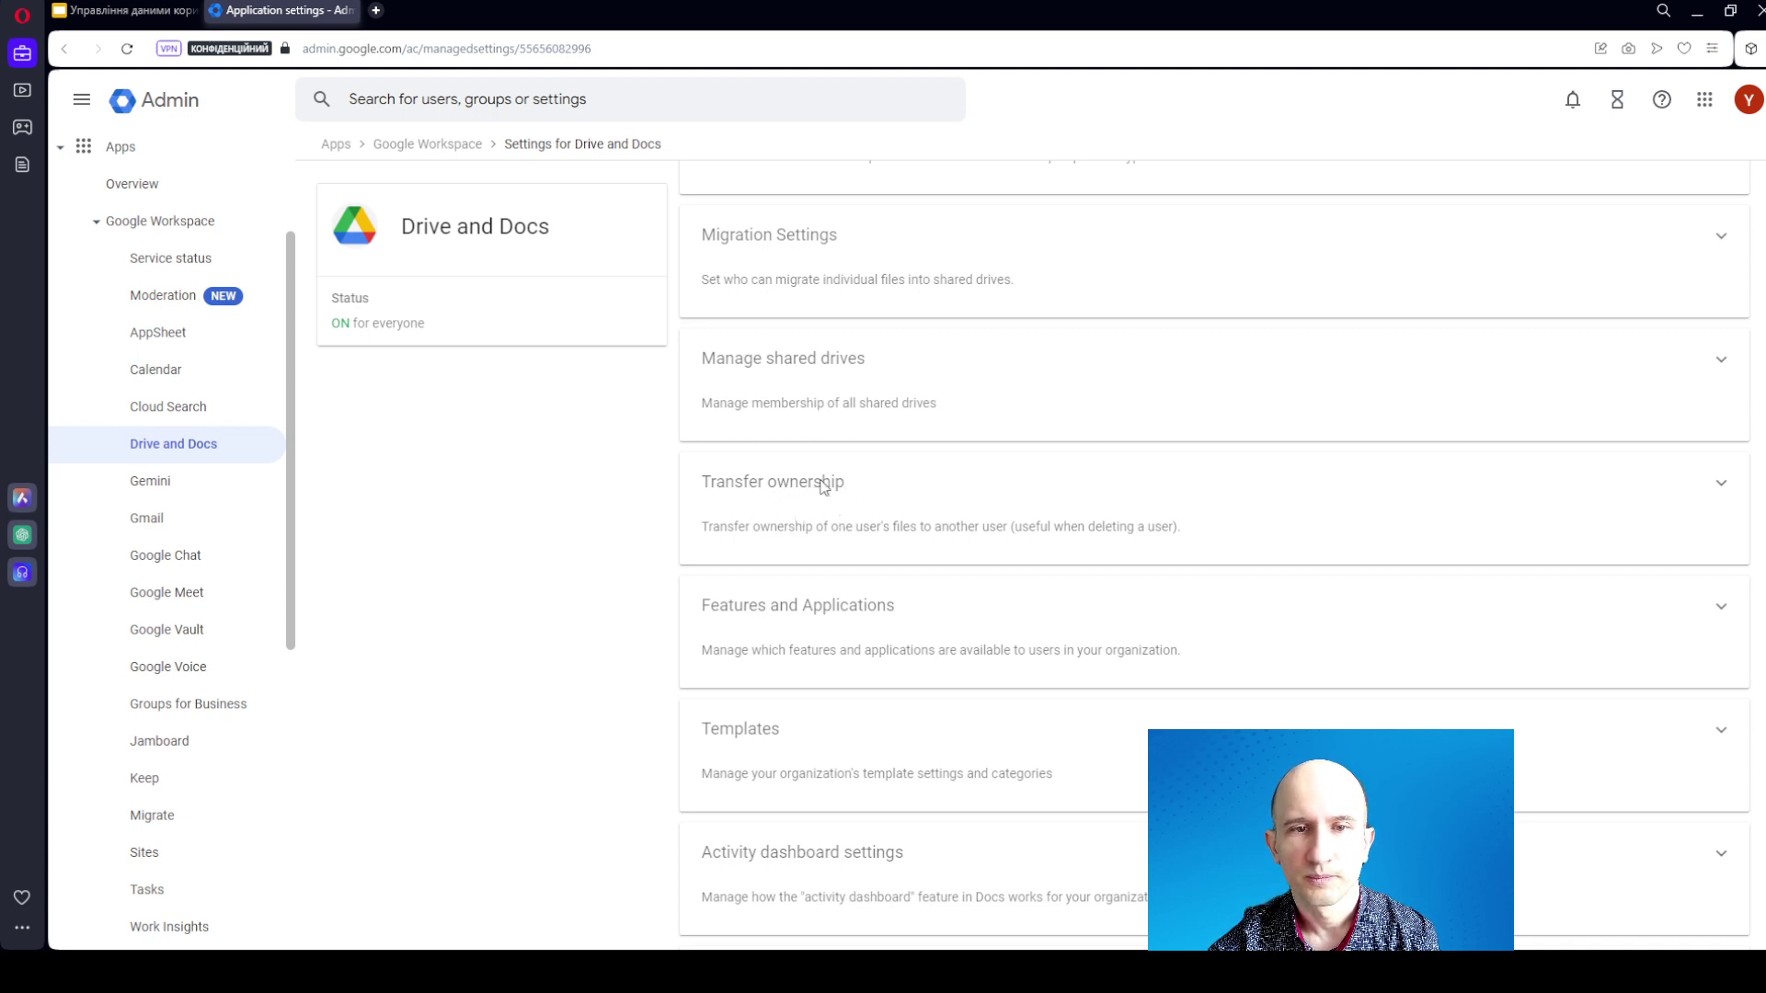
click(823, 485)
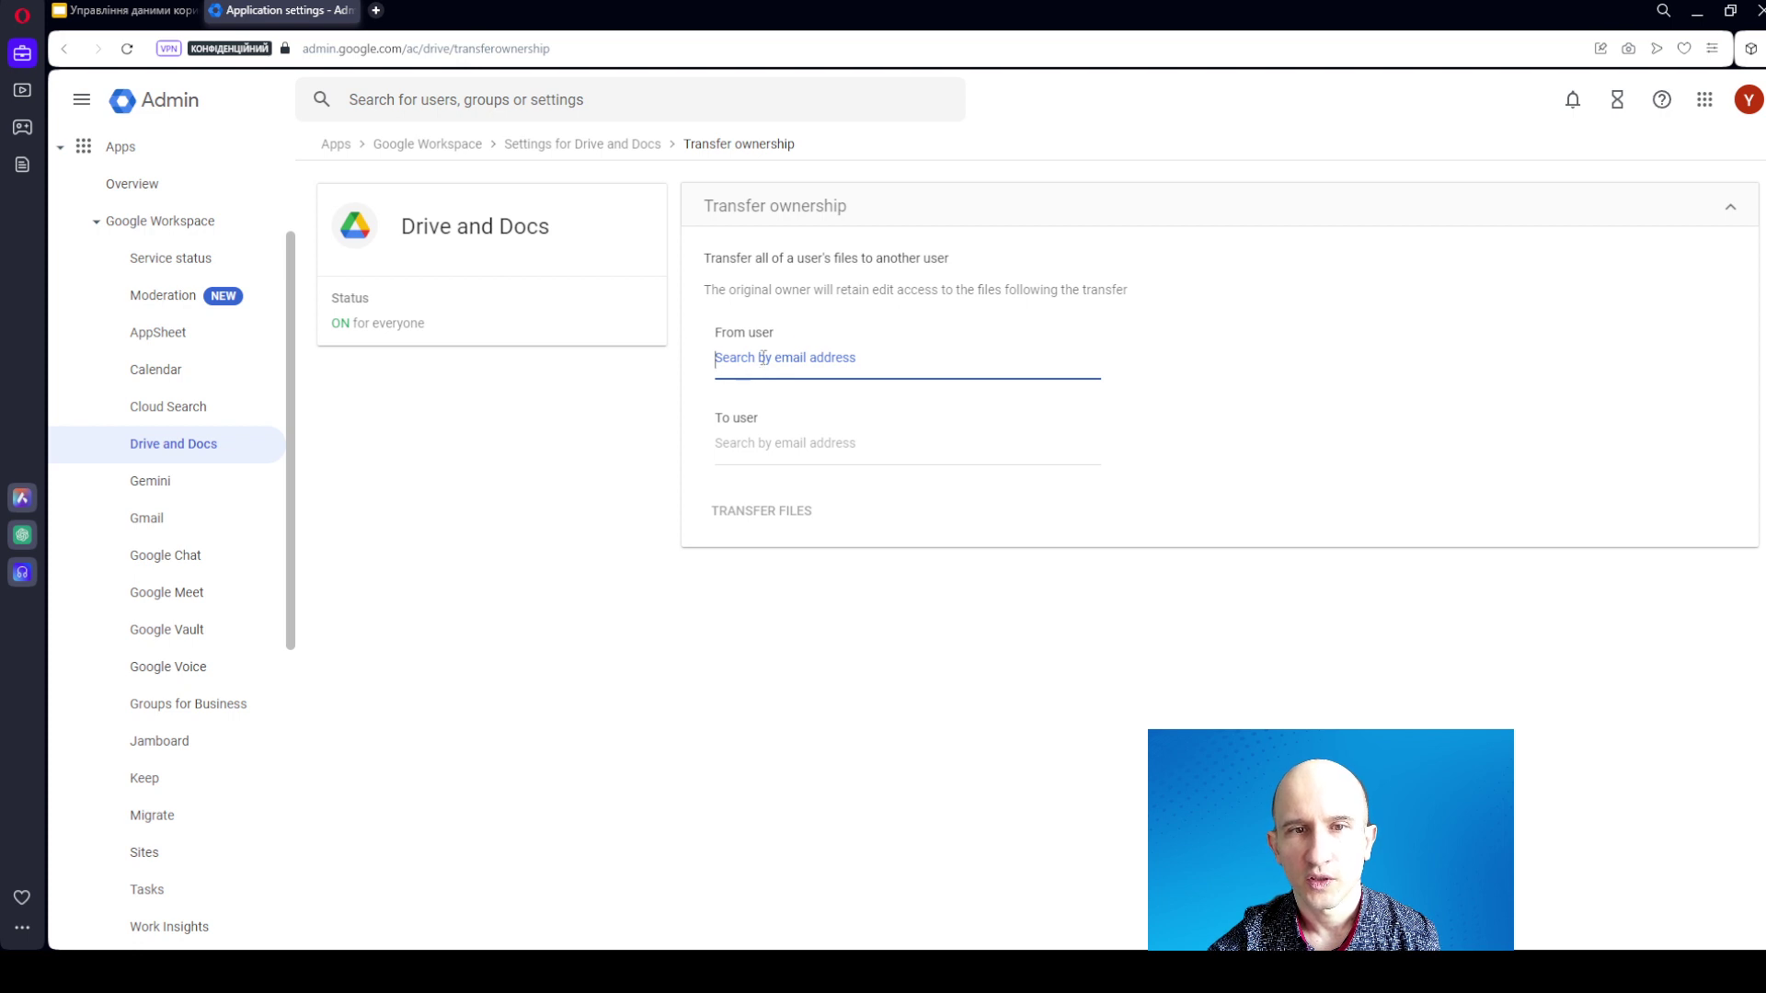
click(744, 446)
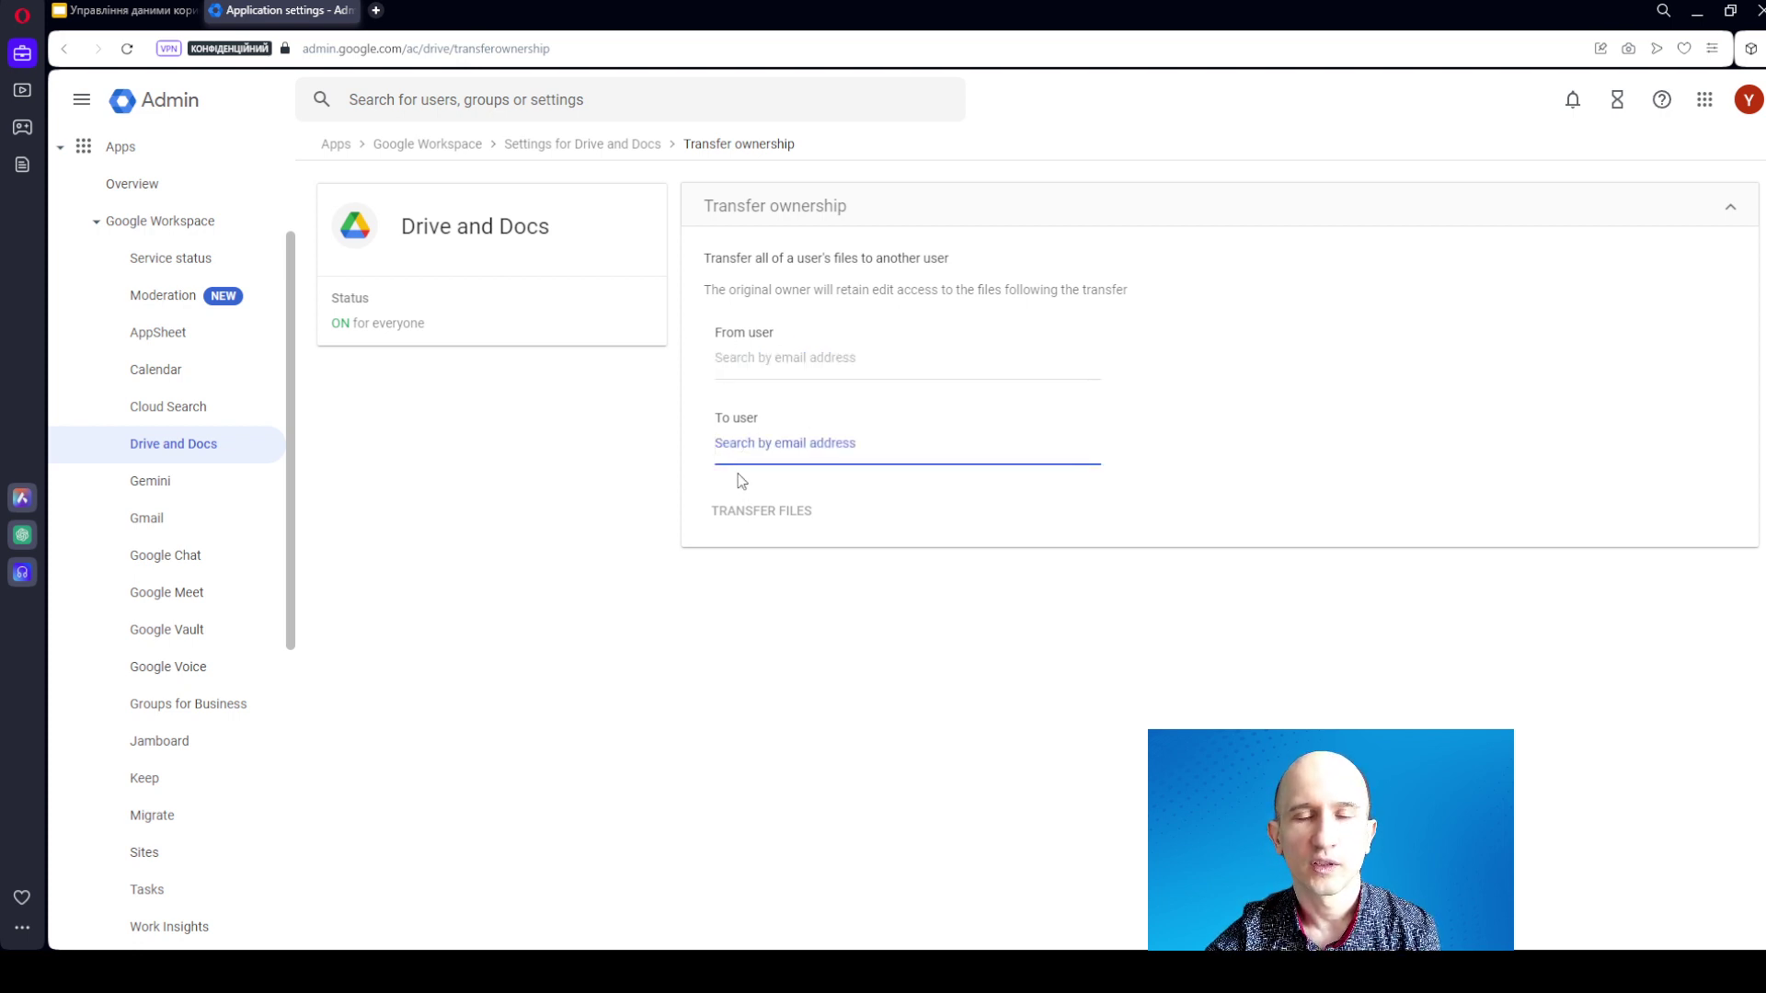
scroll(183, 279, up, 2)
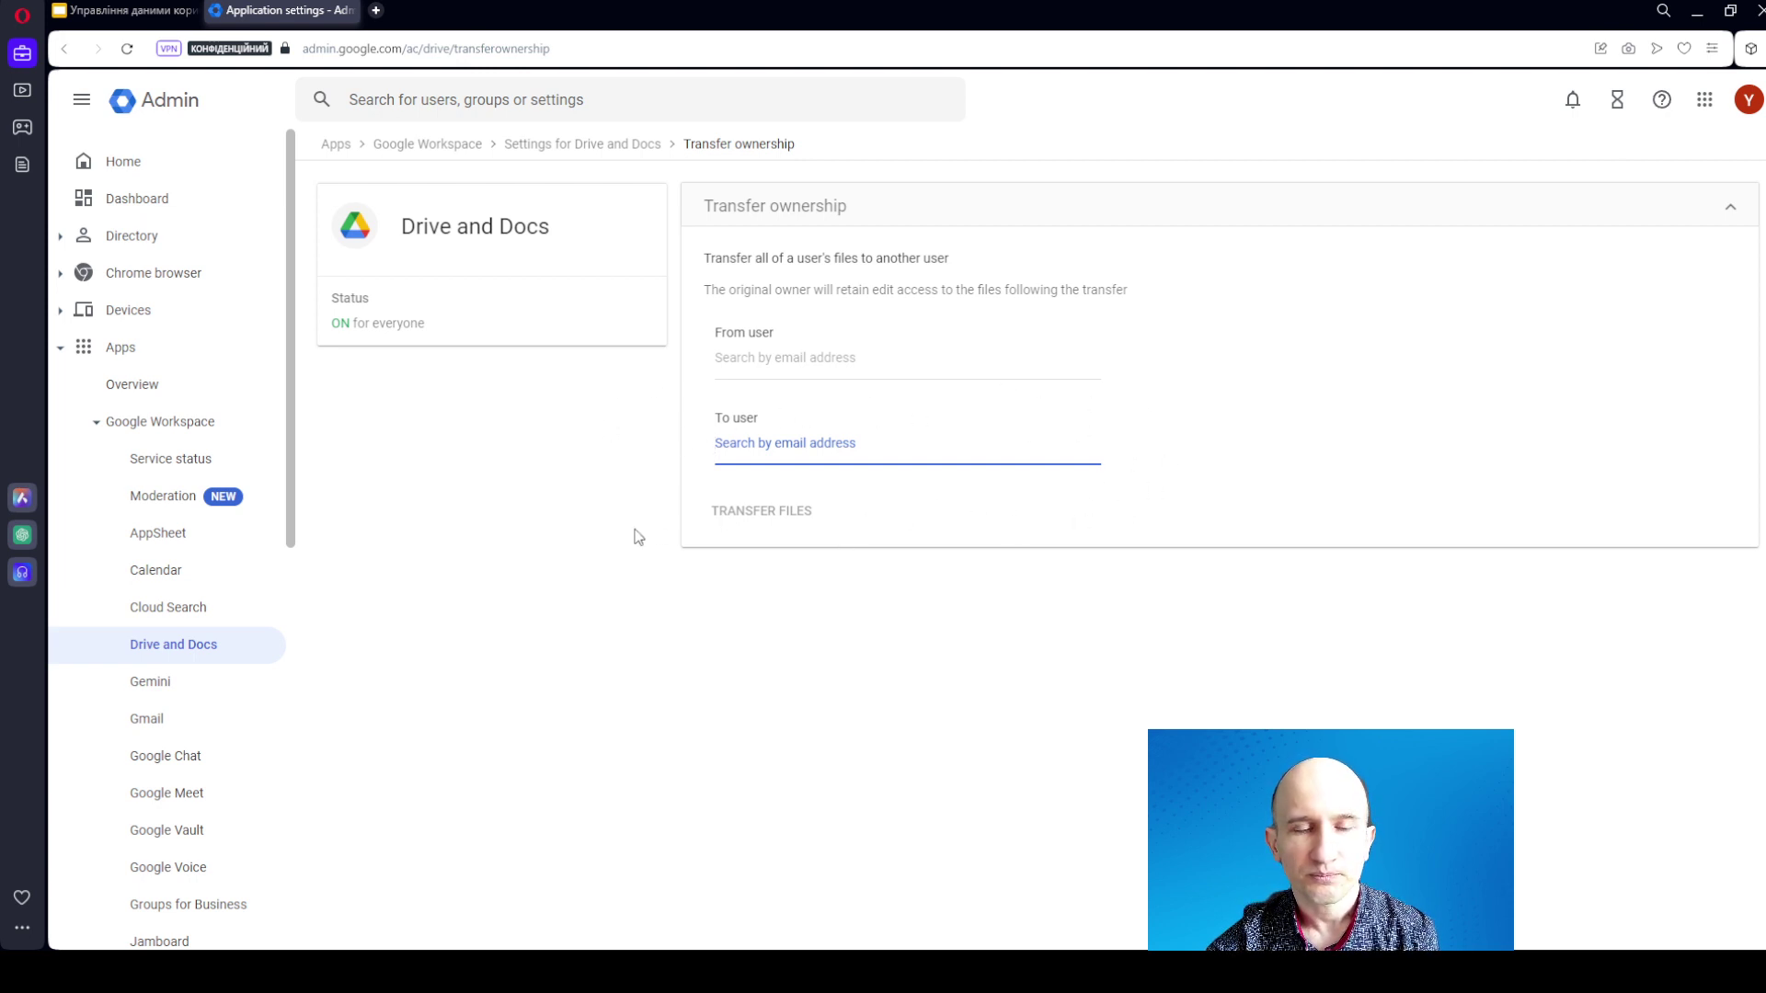
Step: Review the remaining administrator tools in the Google Slides presentation and return to the Transfer ownership page in the Admin console
click(124, 10)
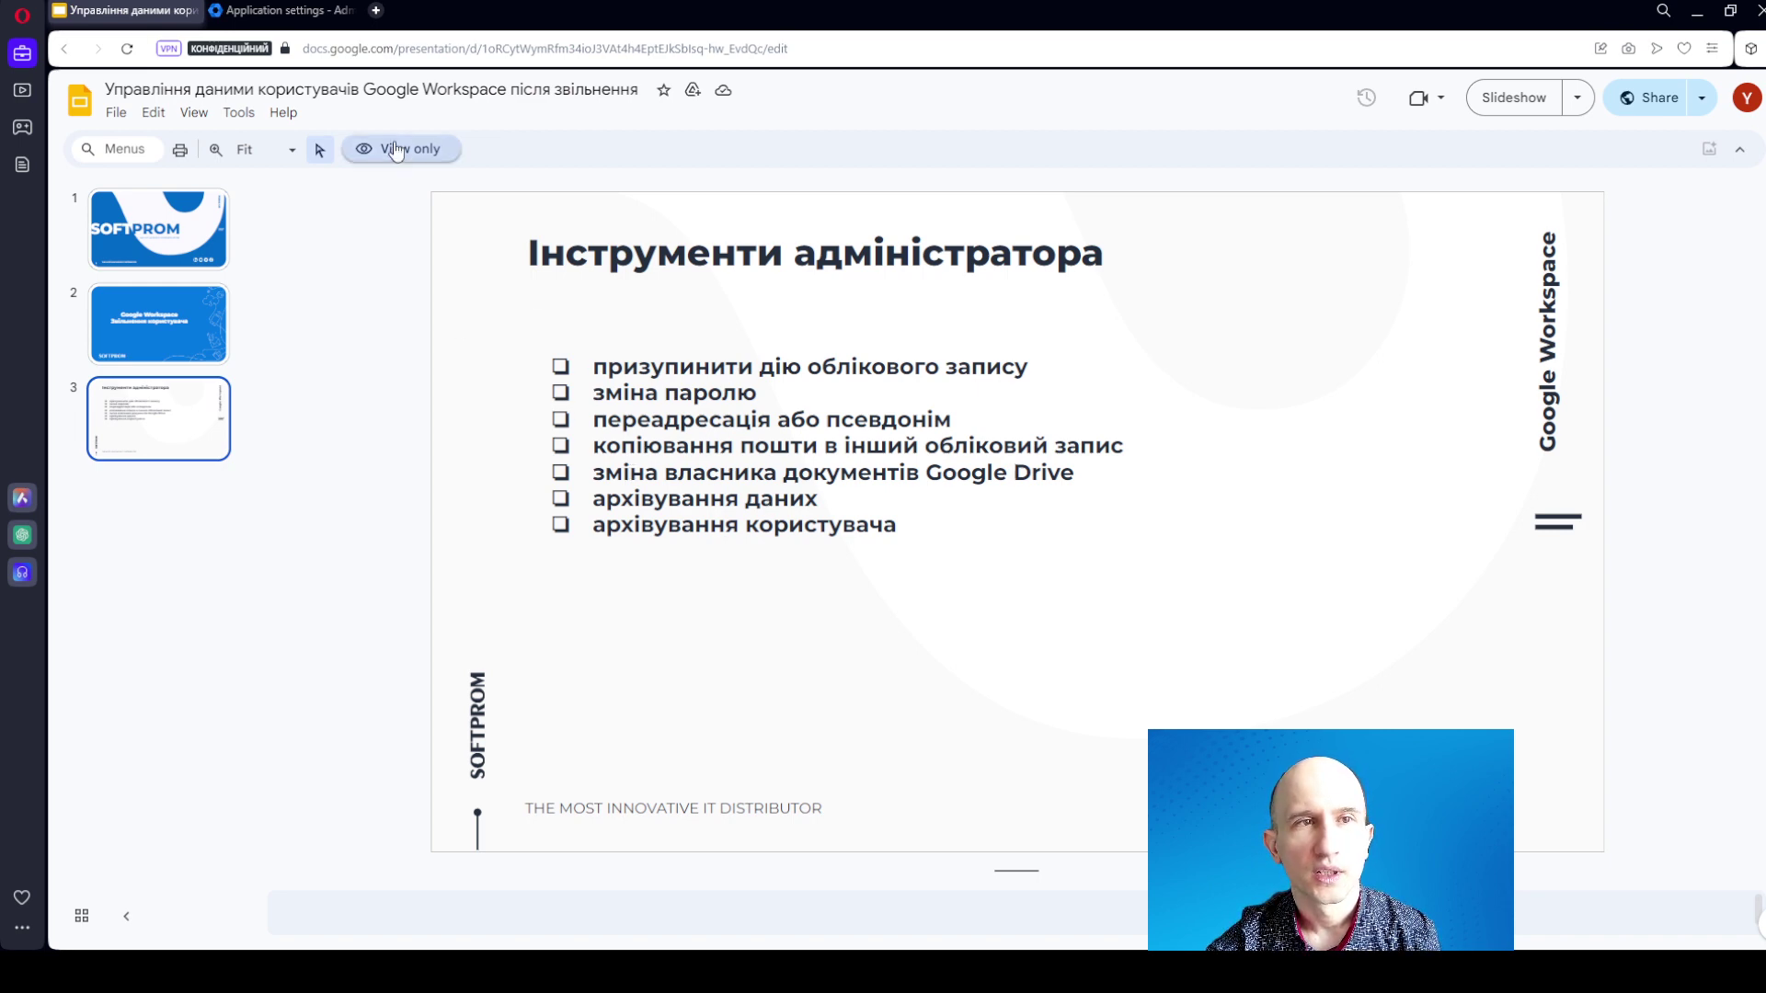
click(281, 12)
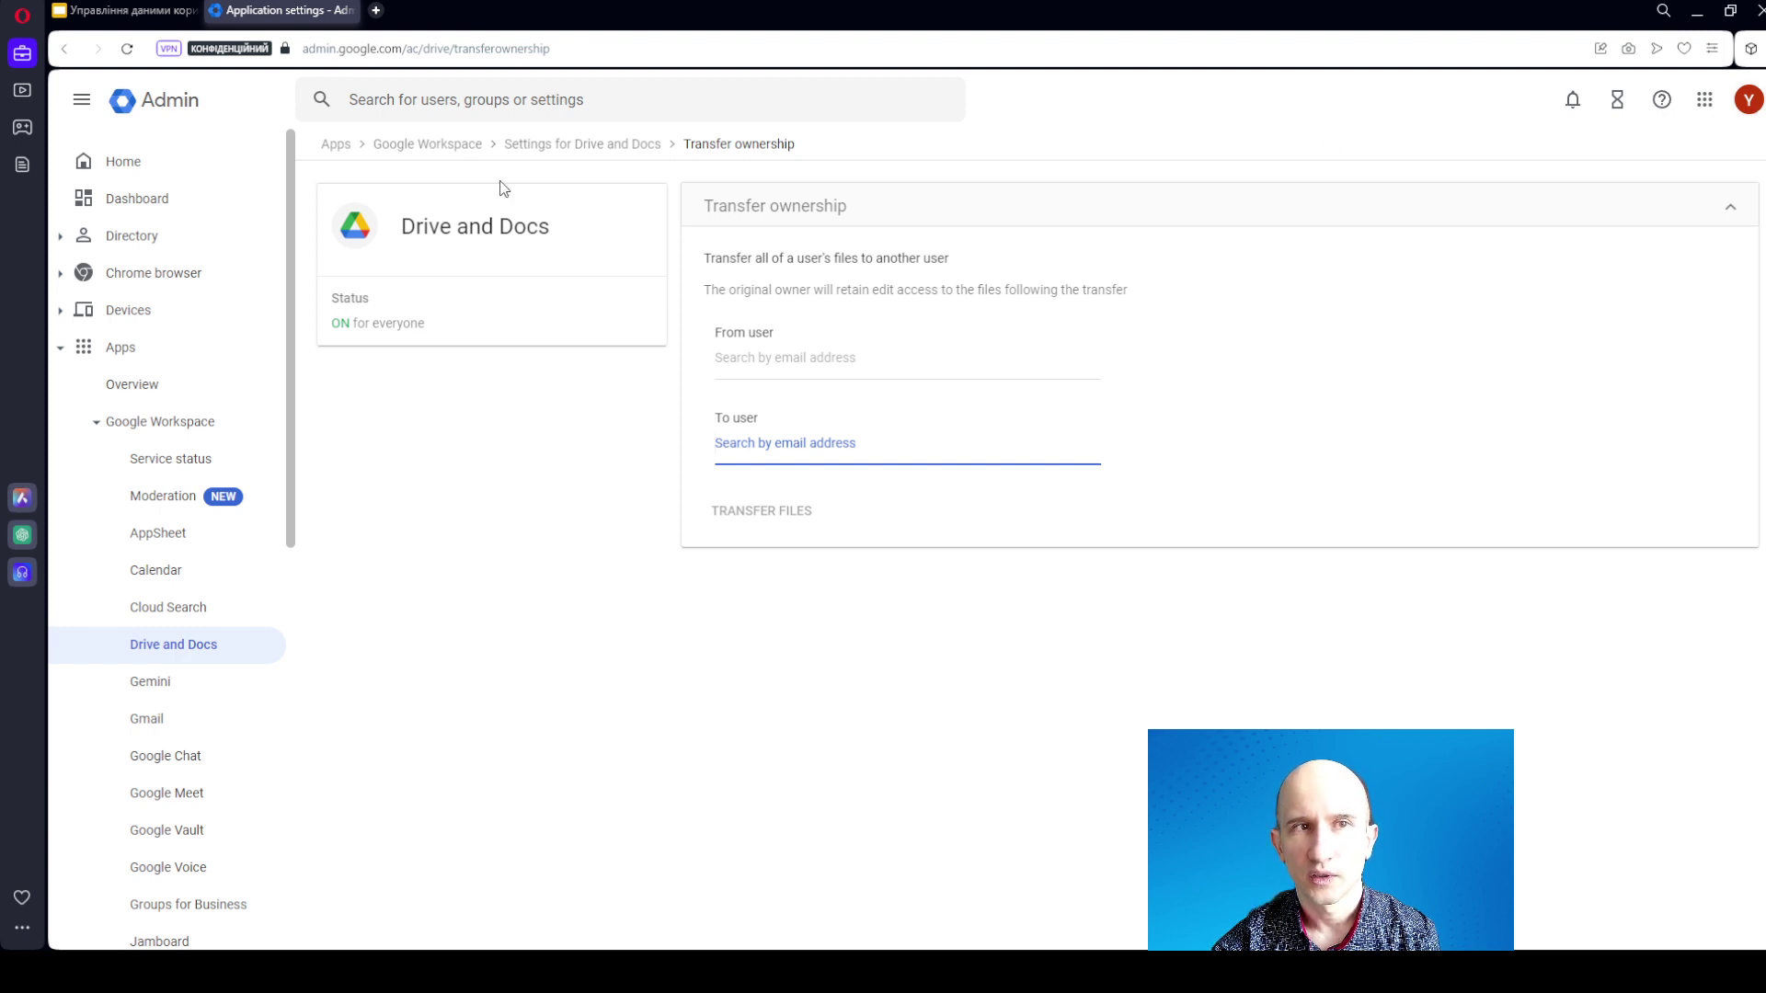
Step: Open the Data & privacy settings of the signed-in Google Account and go to Download your data in Google Takeout
click(1747, 99)
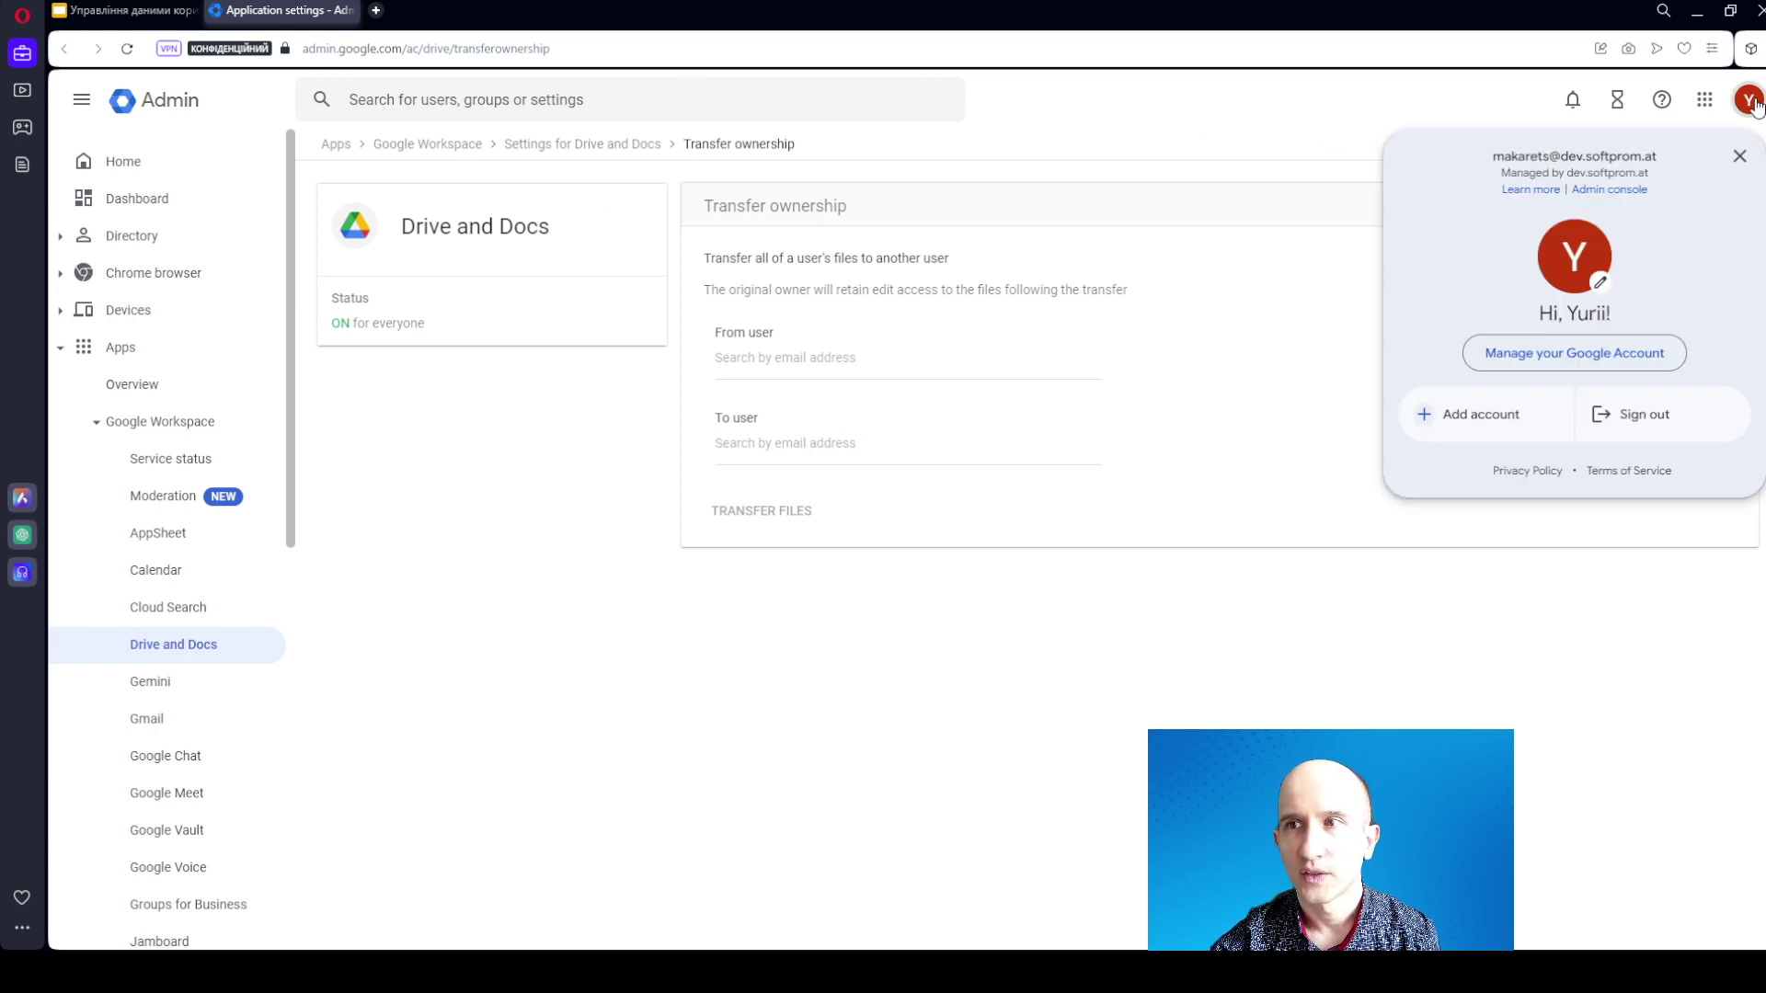
click(1552, 355)
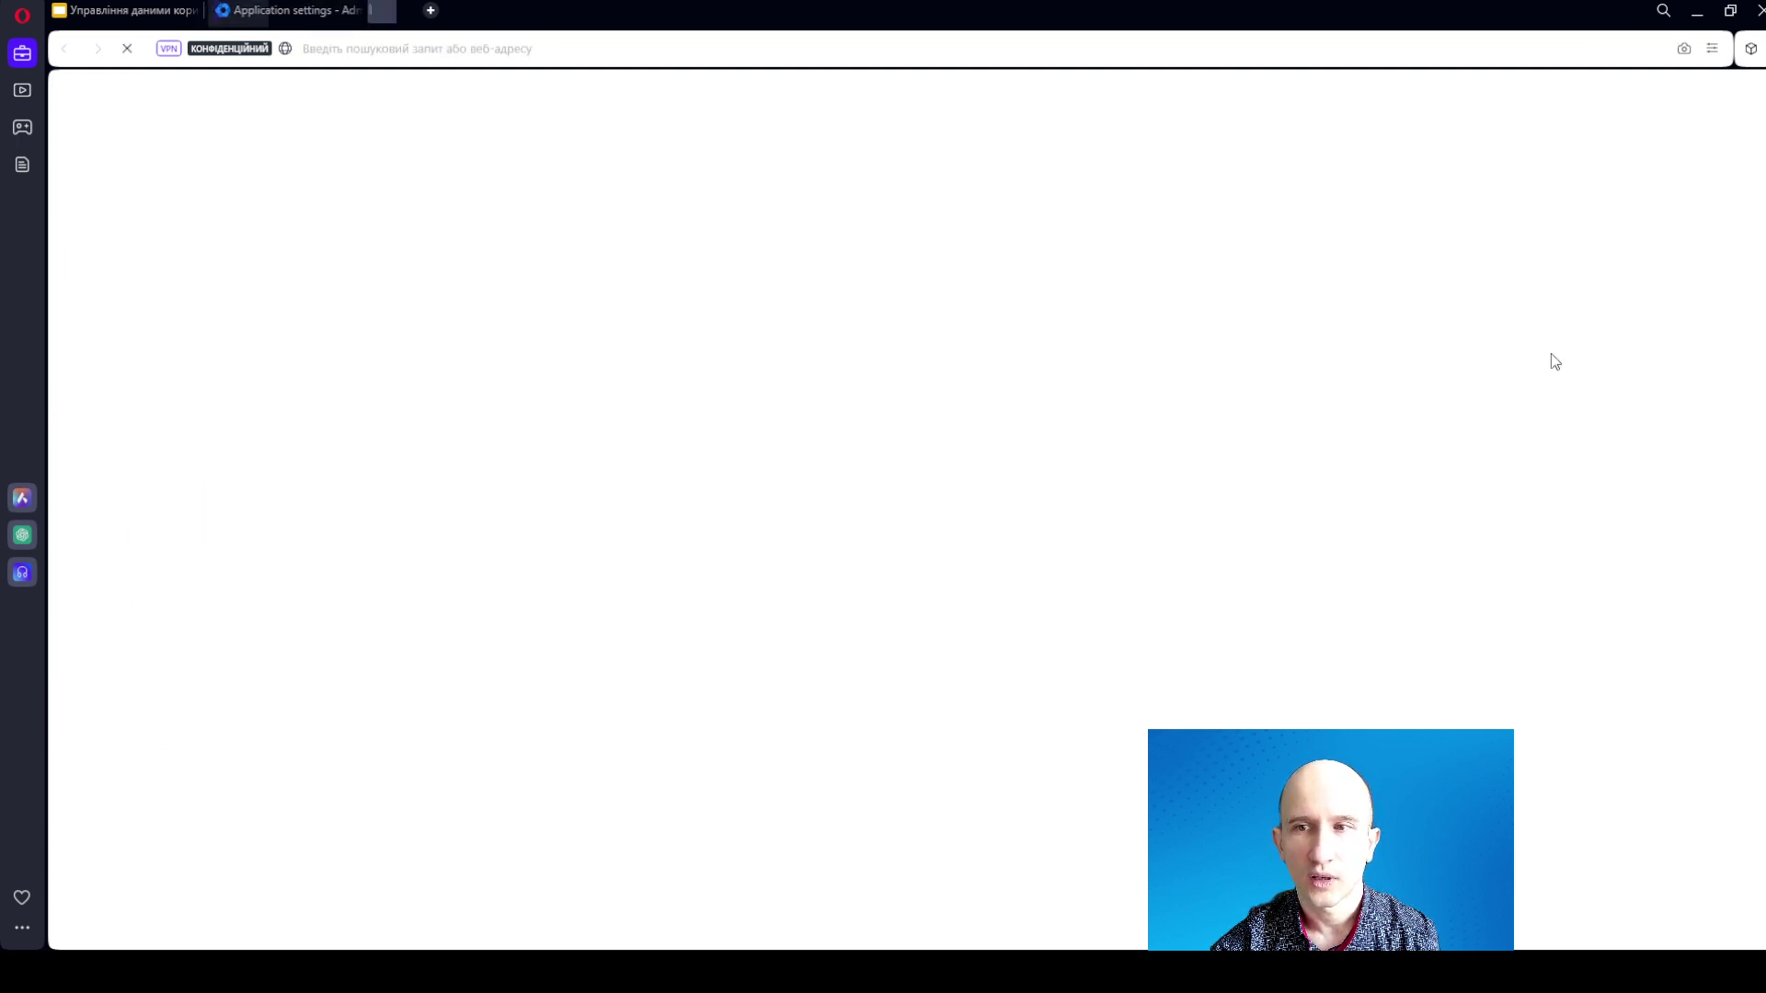
click(131, 250)
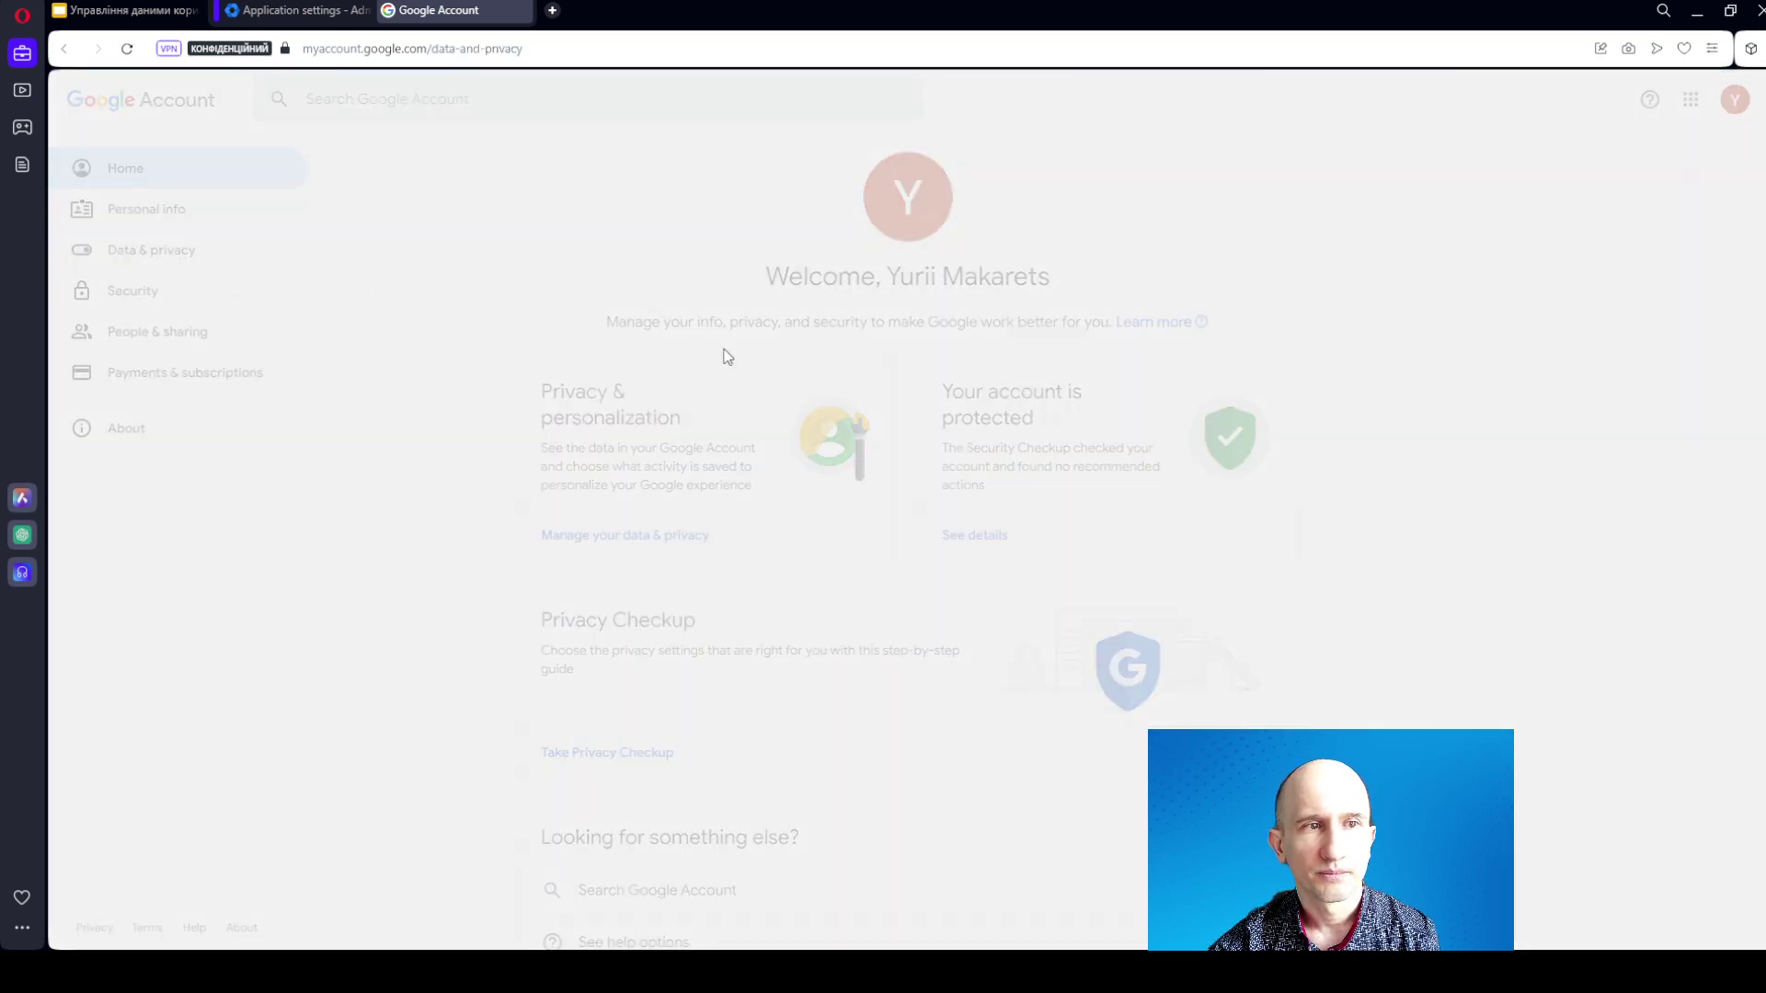
scroll(1071, 345, down, 15)
scroll(1064, 321, down, 10)
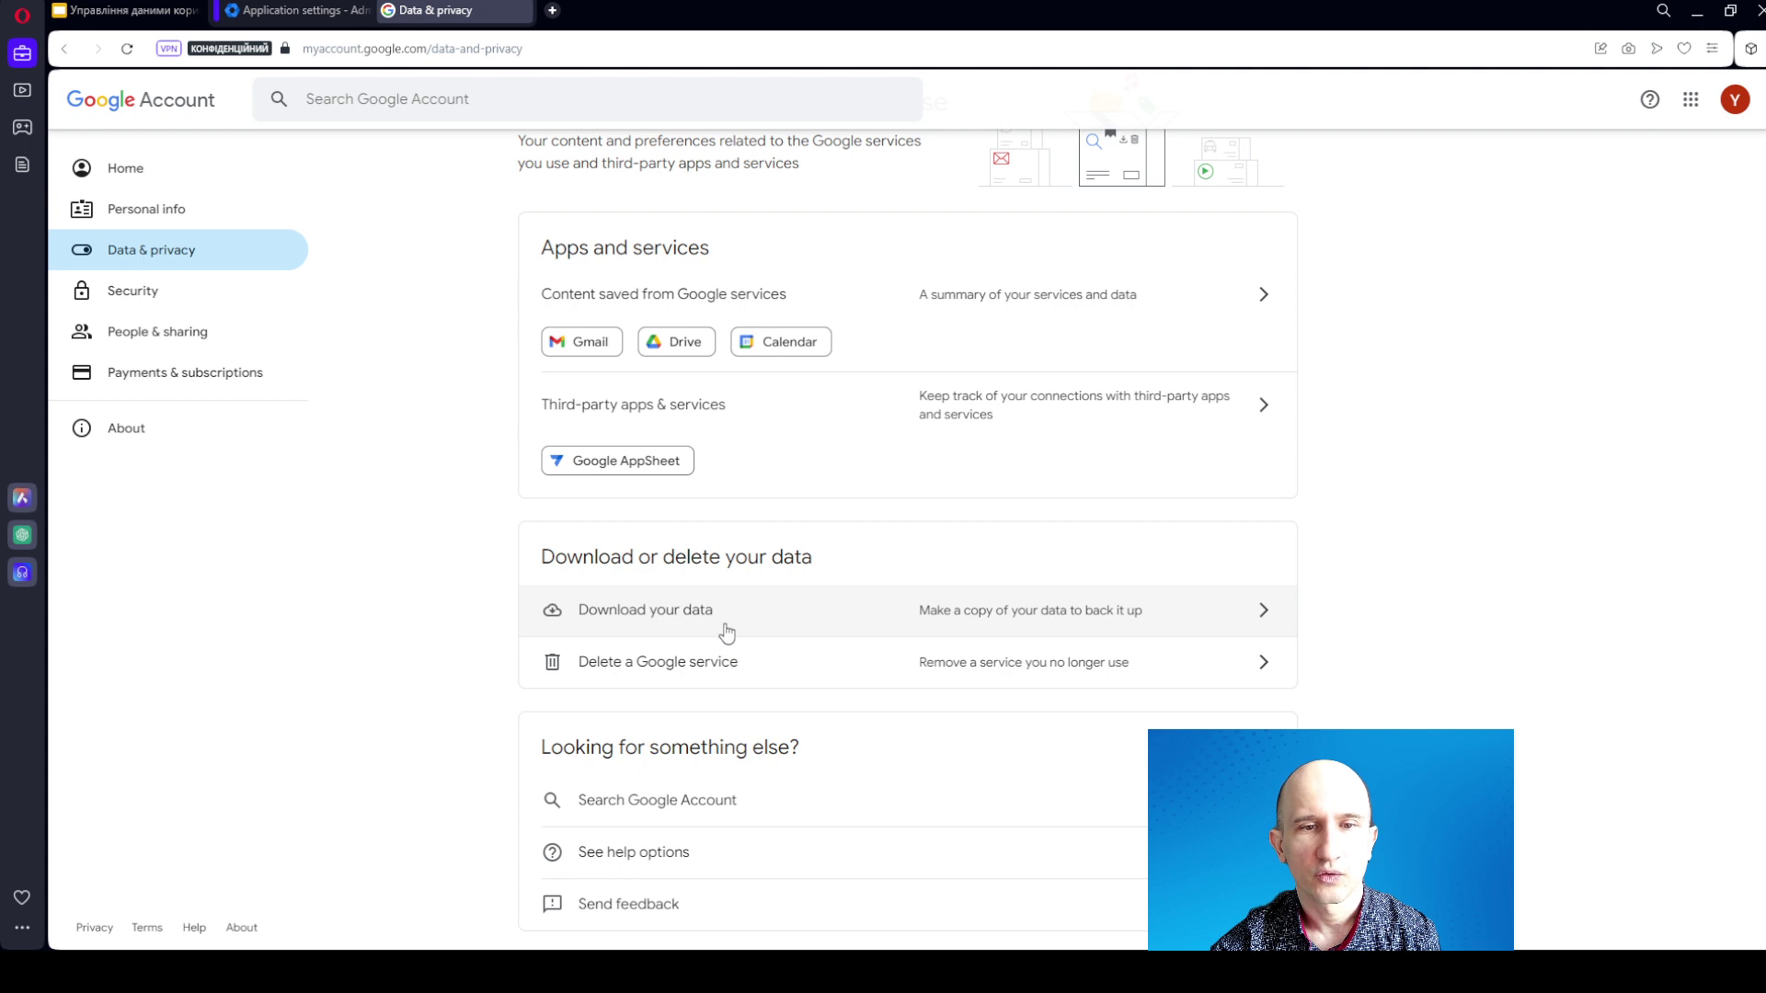
click(796, 624)
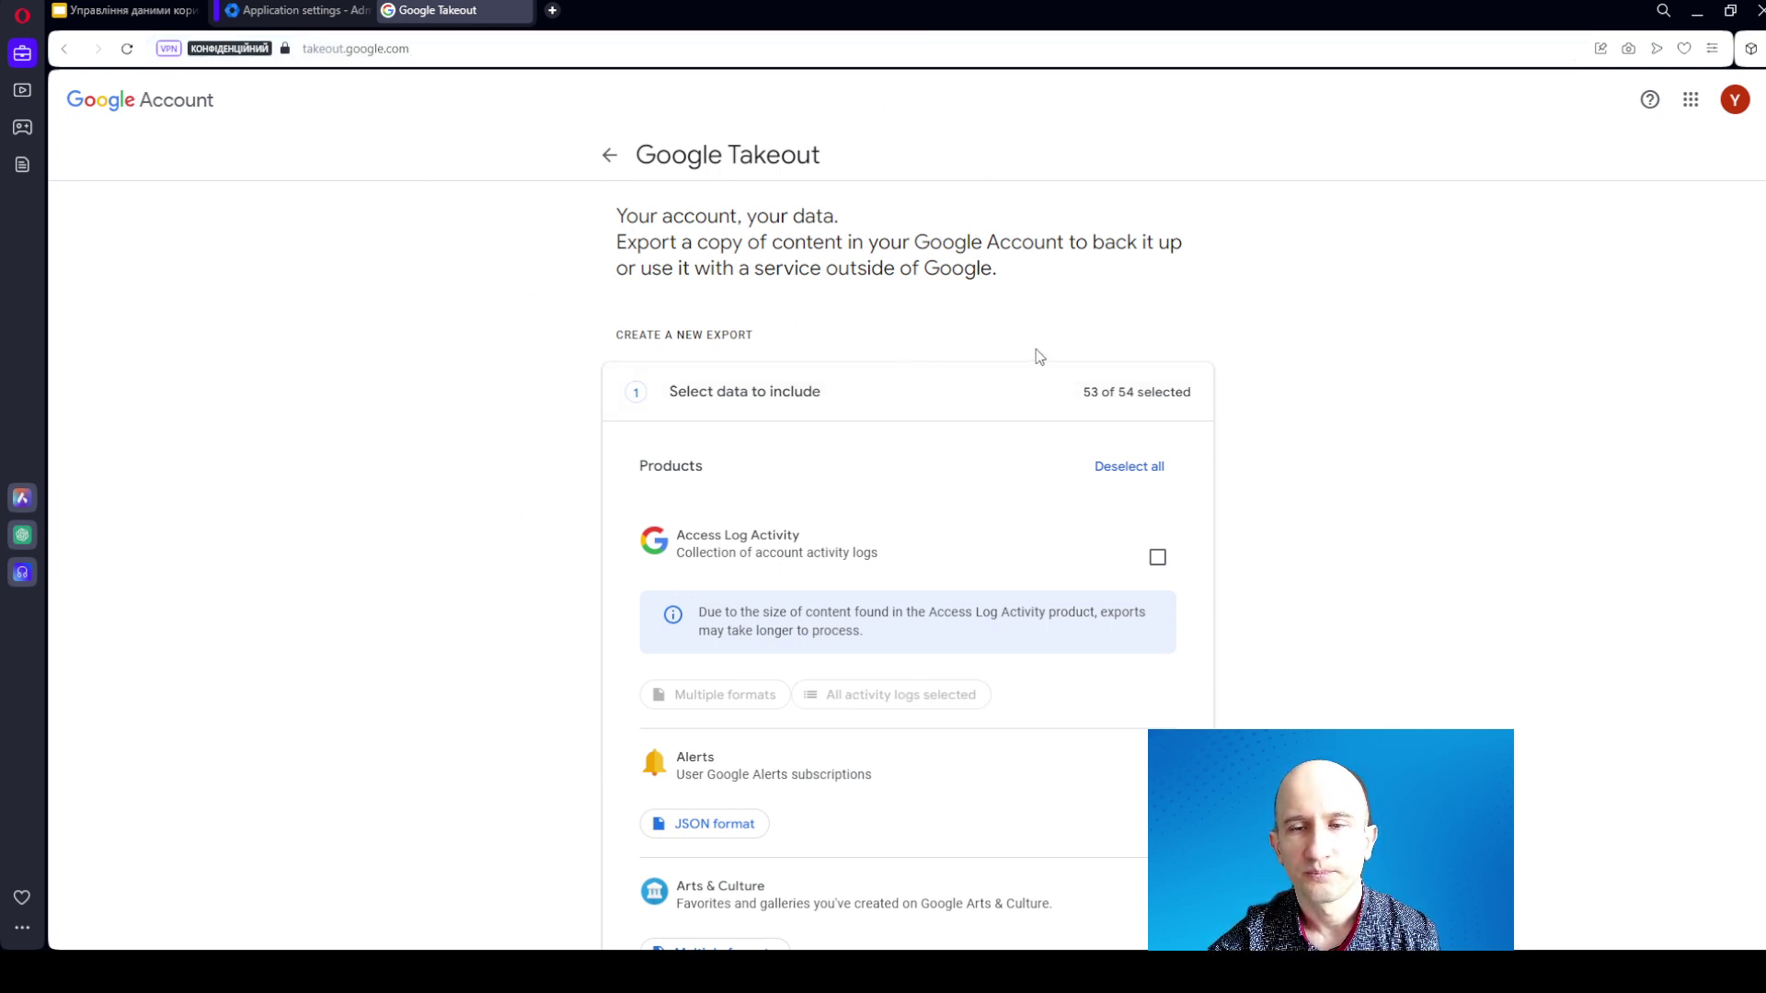
Step: Deselect all products in the new Google Takeout export and include only Drive and Mail
scroll(735, 393, down, 10)
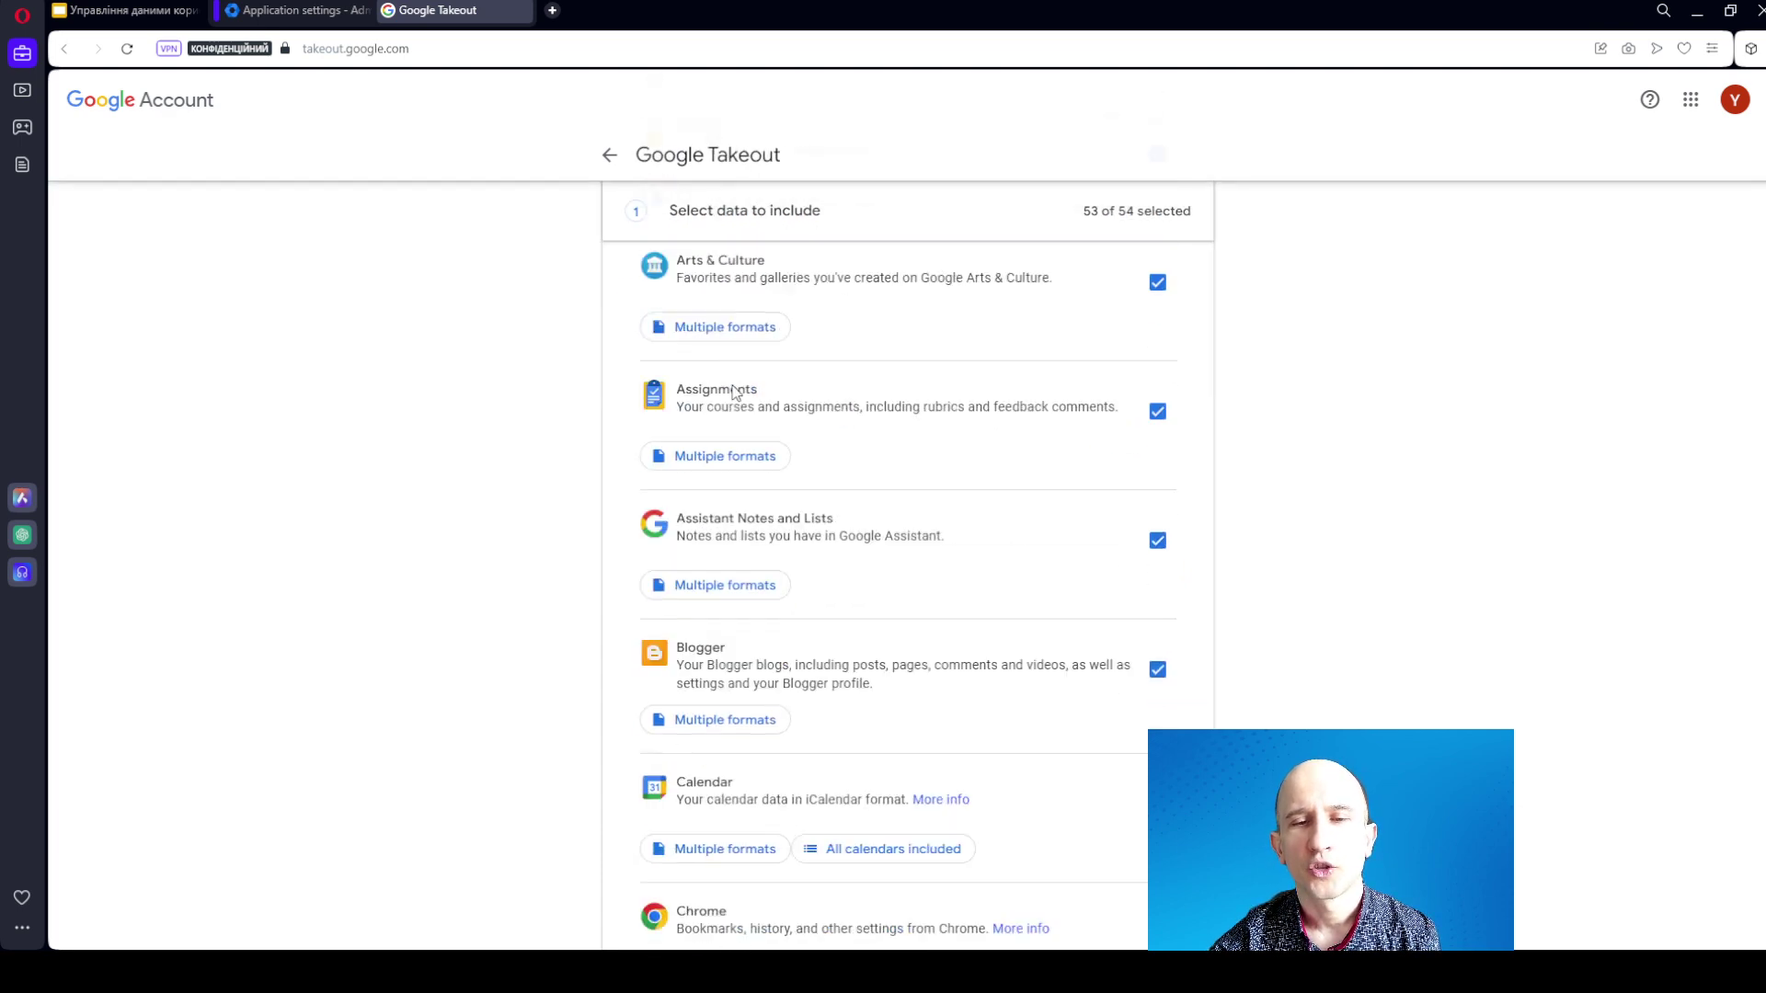
scroll(733, 384, up, 6)
scroll(733, 385, up, 5)
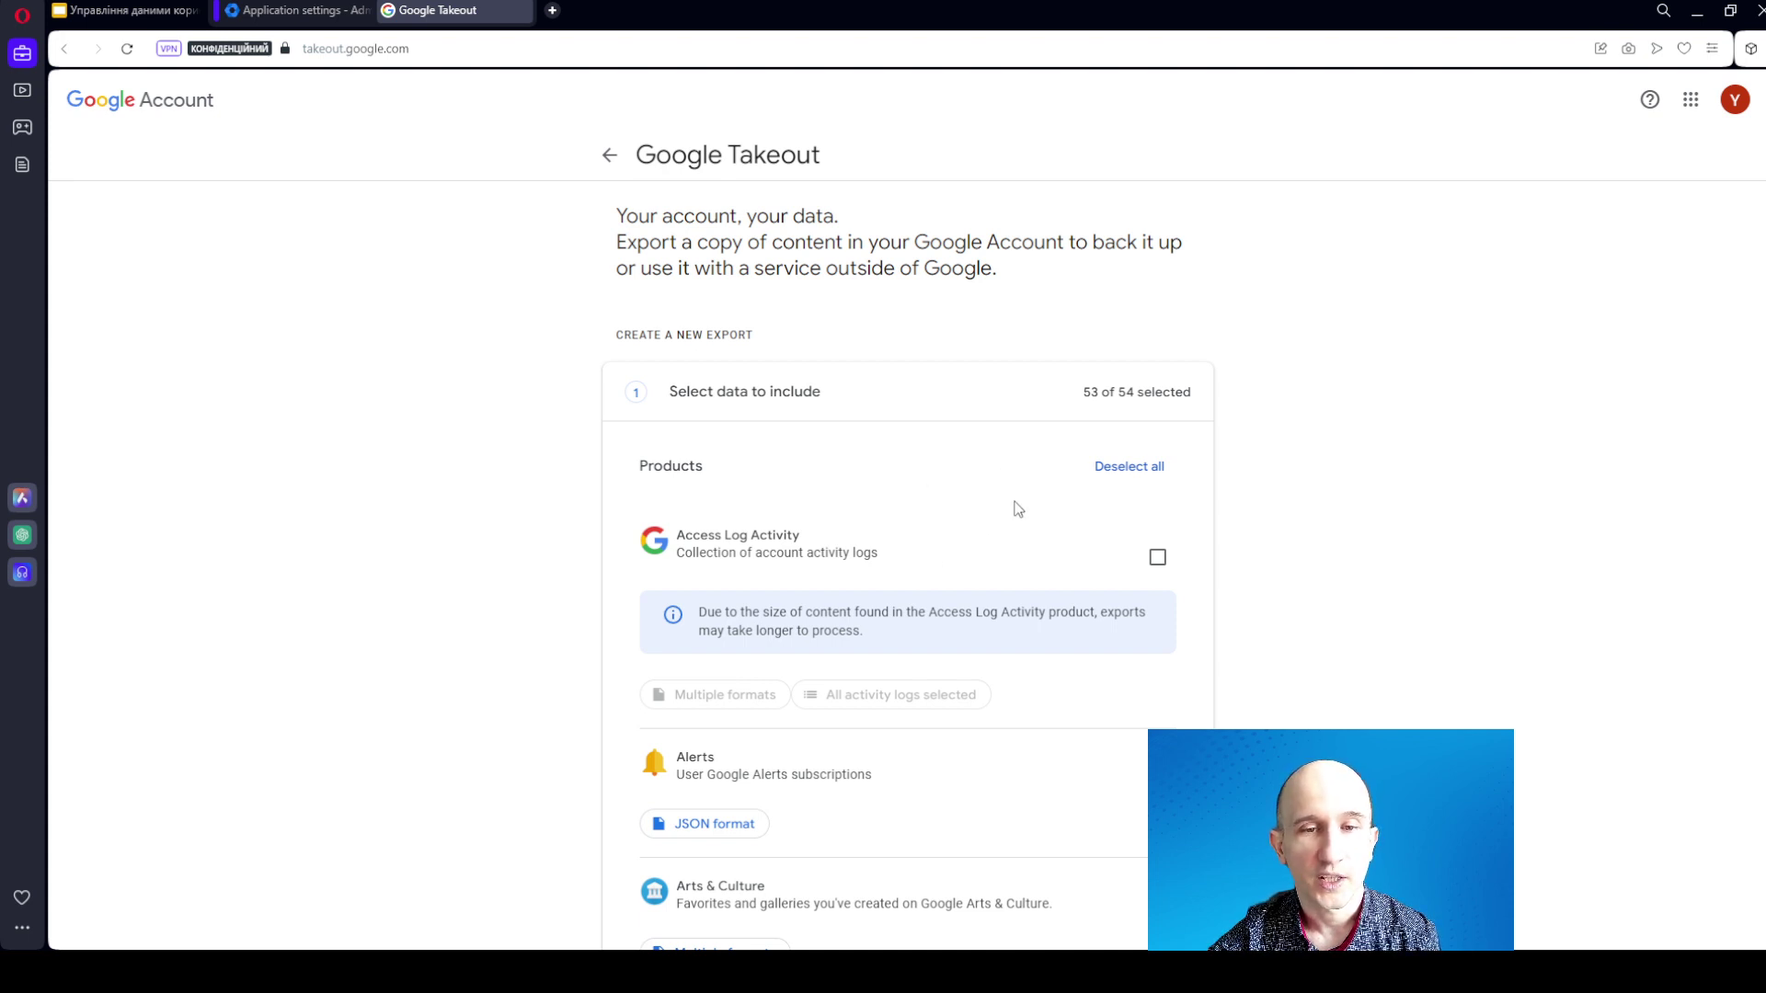
click(1132, 473)
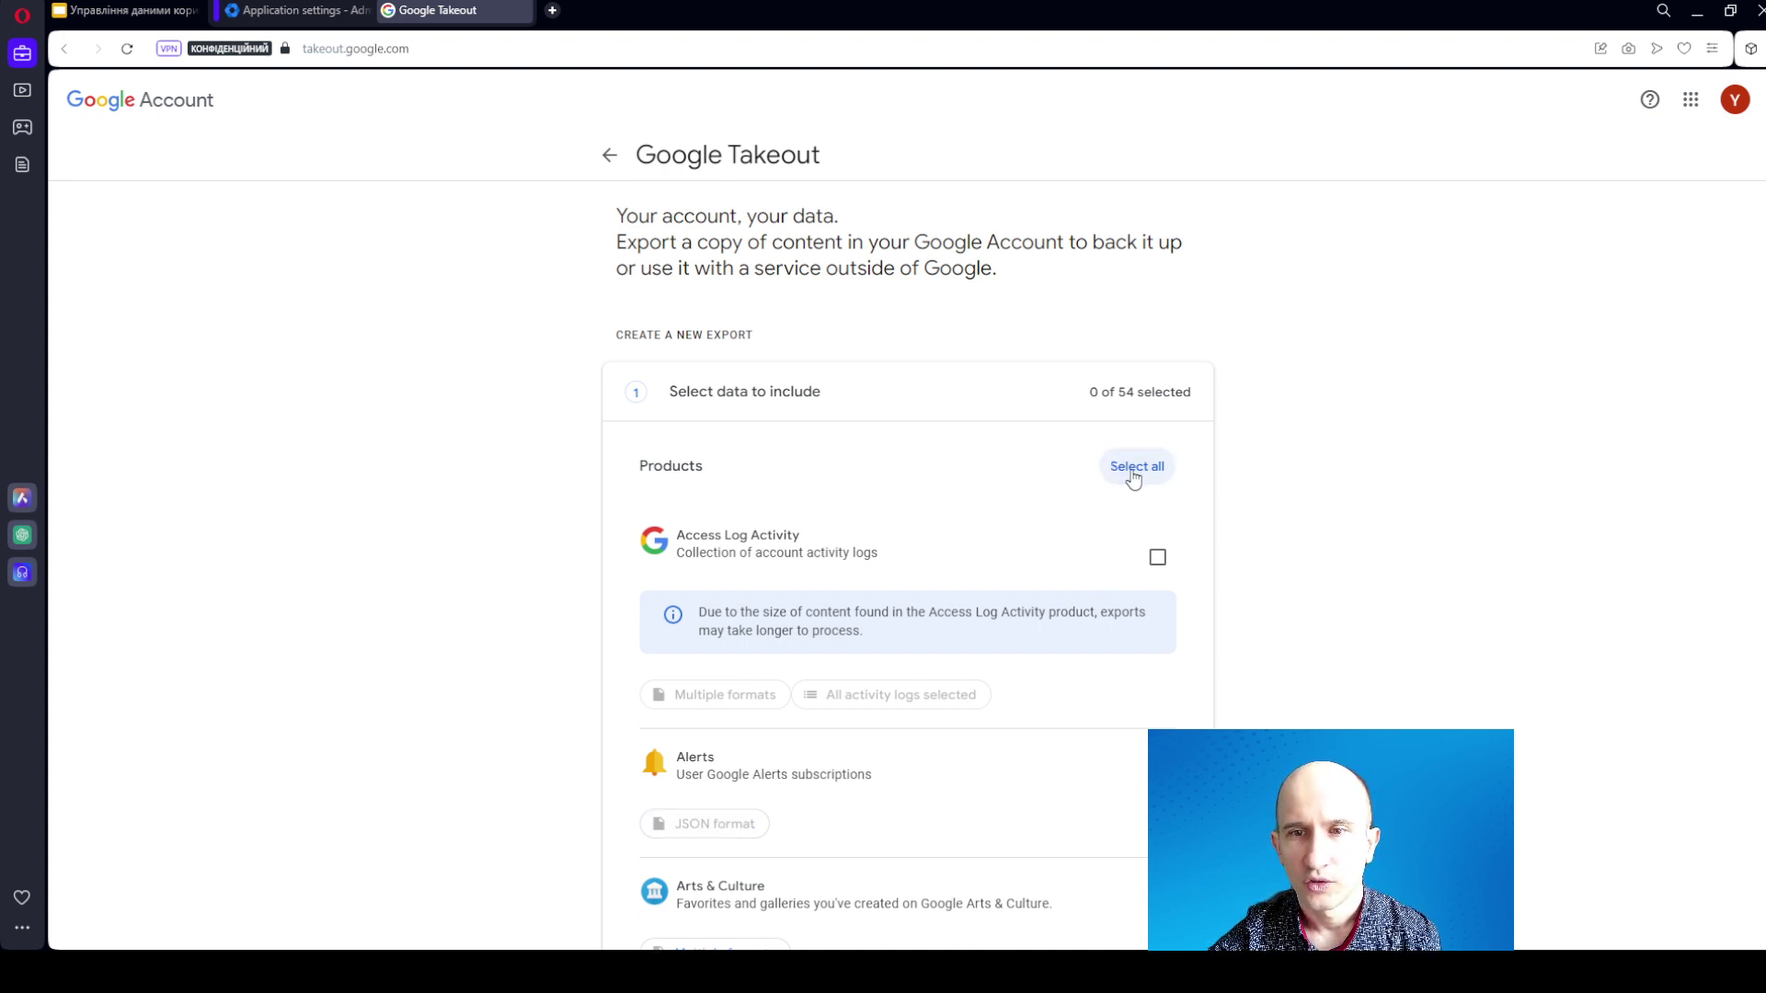
scroll(1045, 508, down, 10)
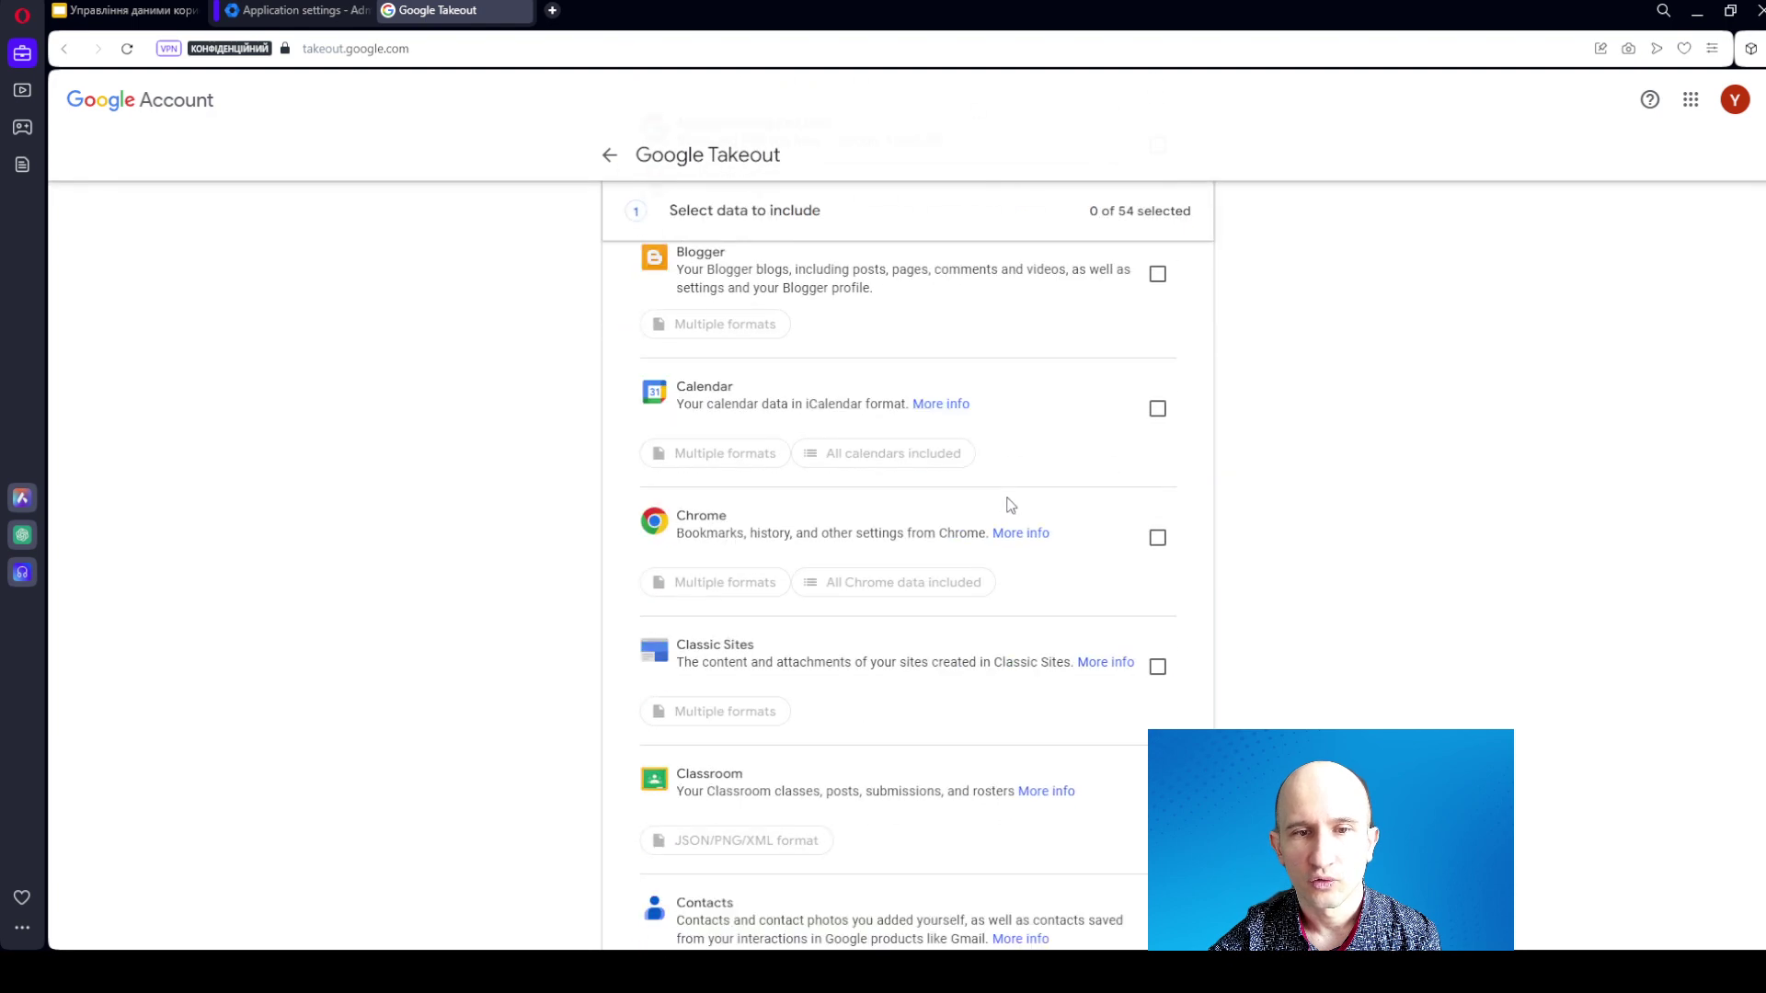
scroll(1010, 505, down, 9)
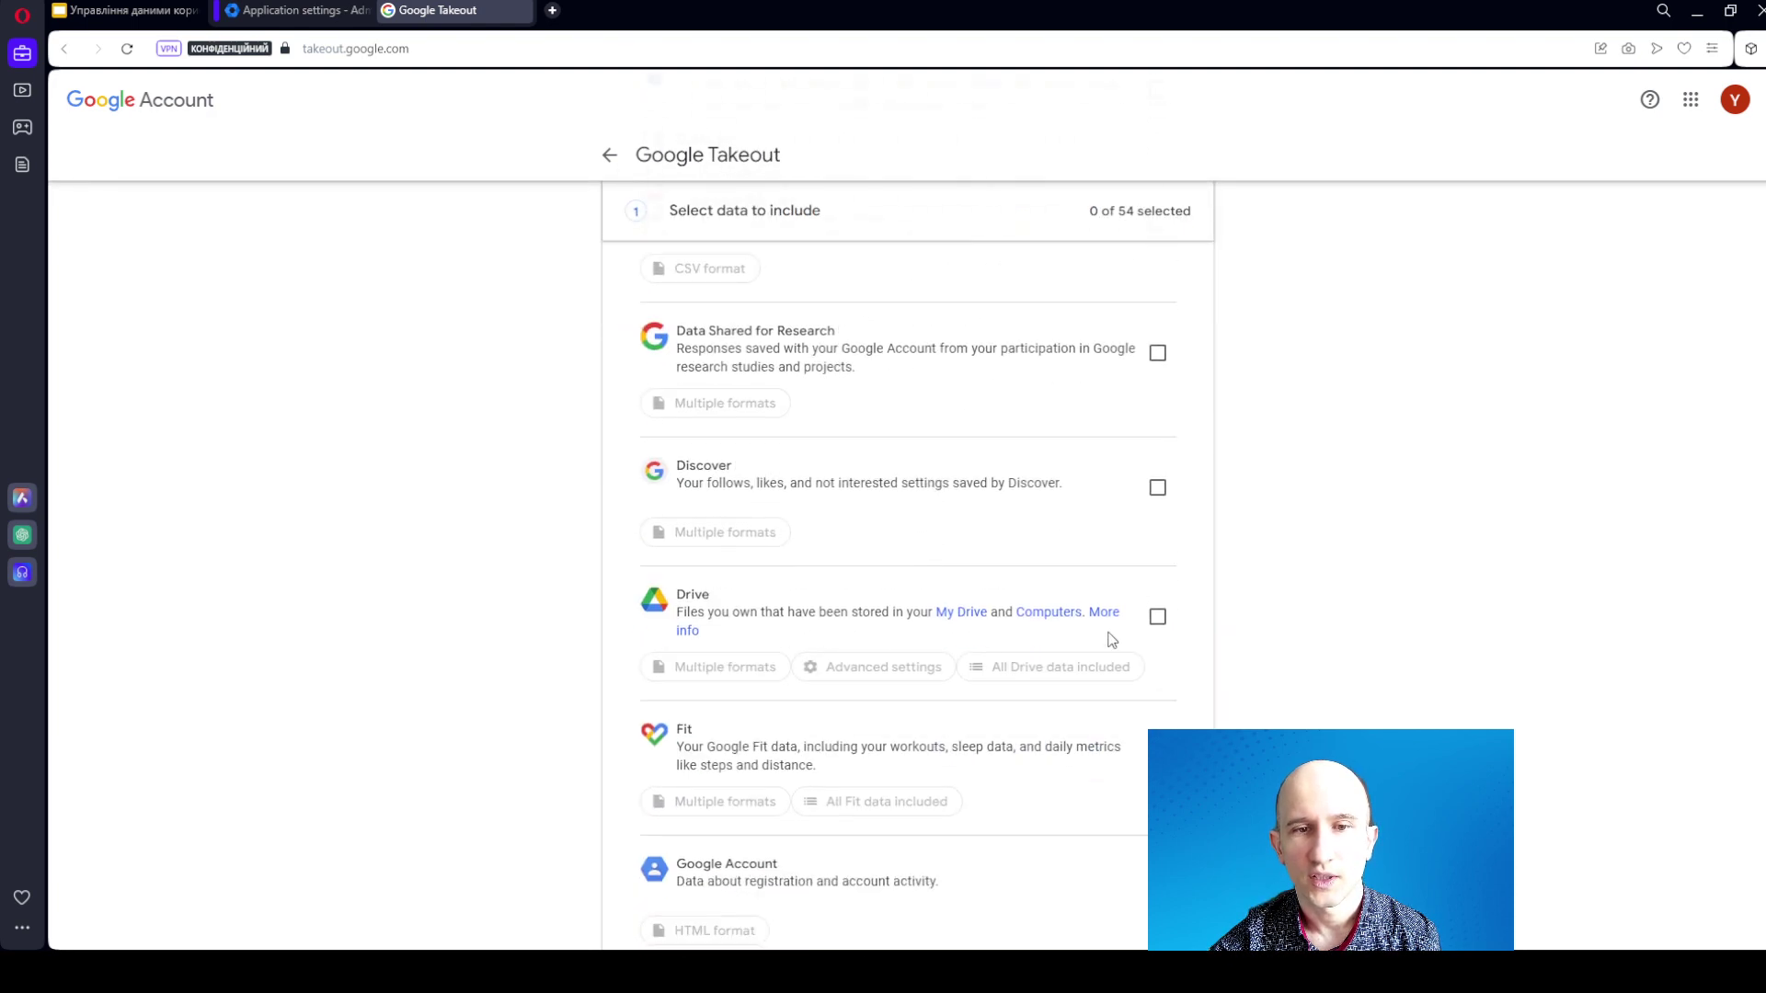
click(1159, 619)
scroll(915, 541, down, 15)
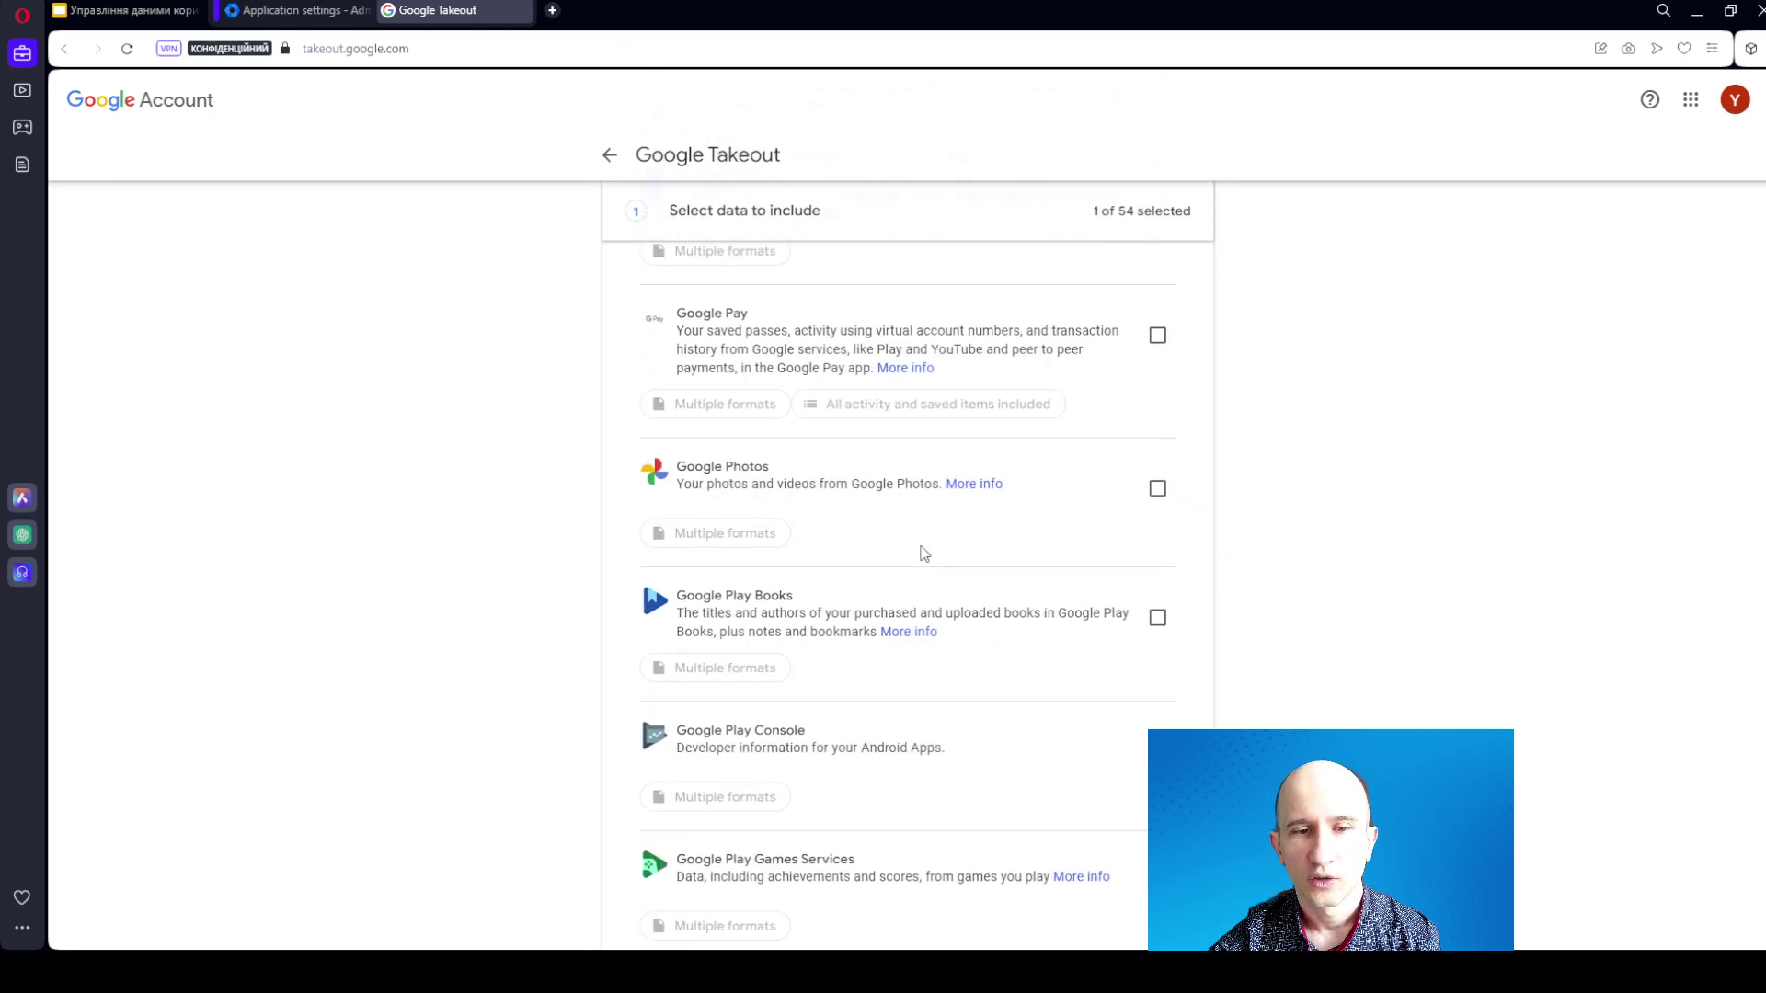
scroll(923, 550, down, 10)
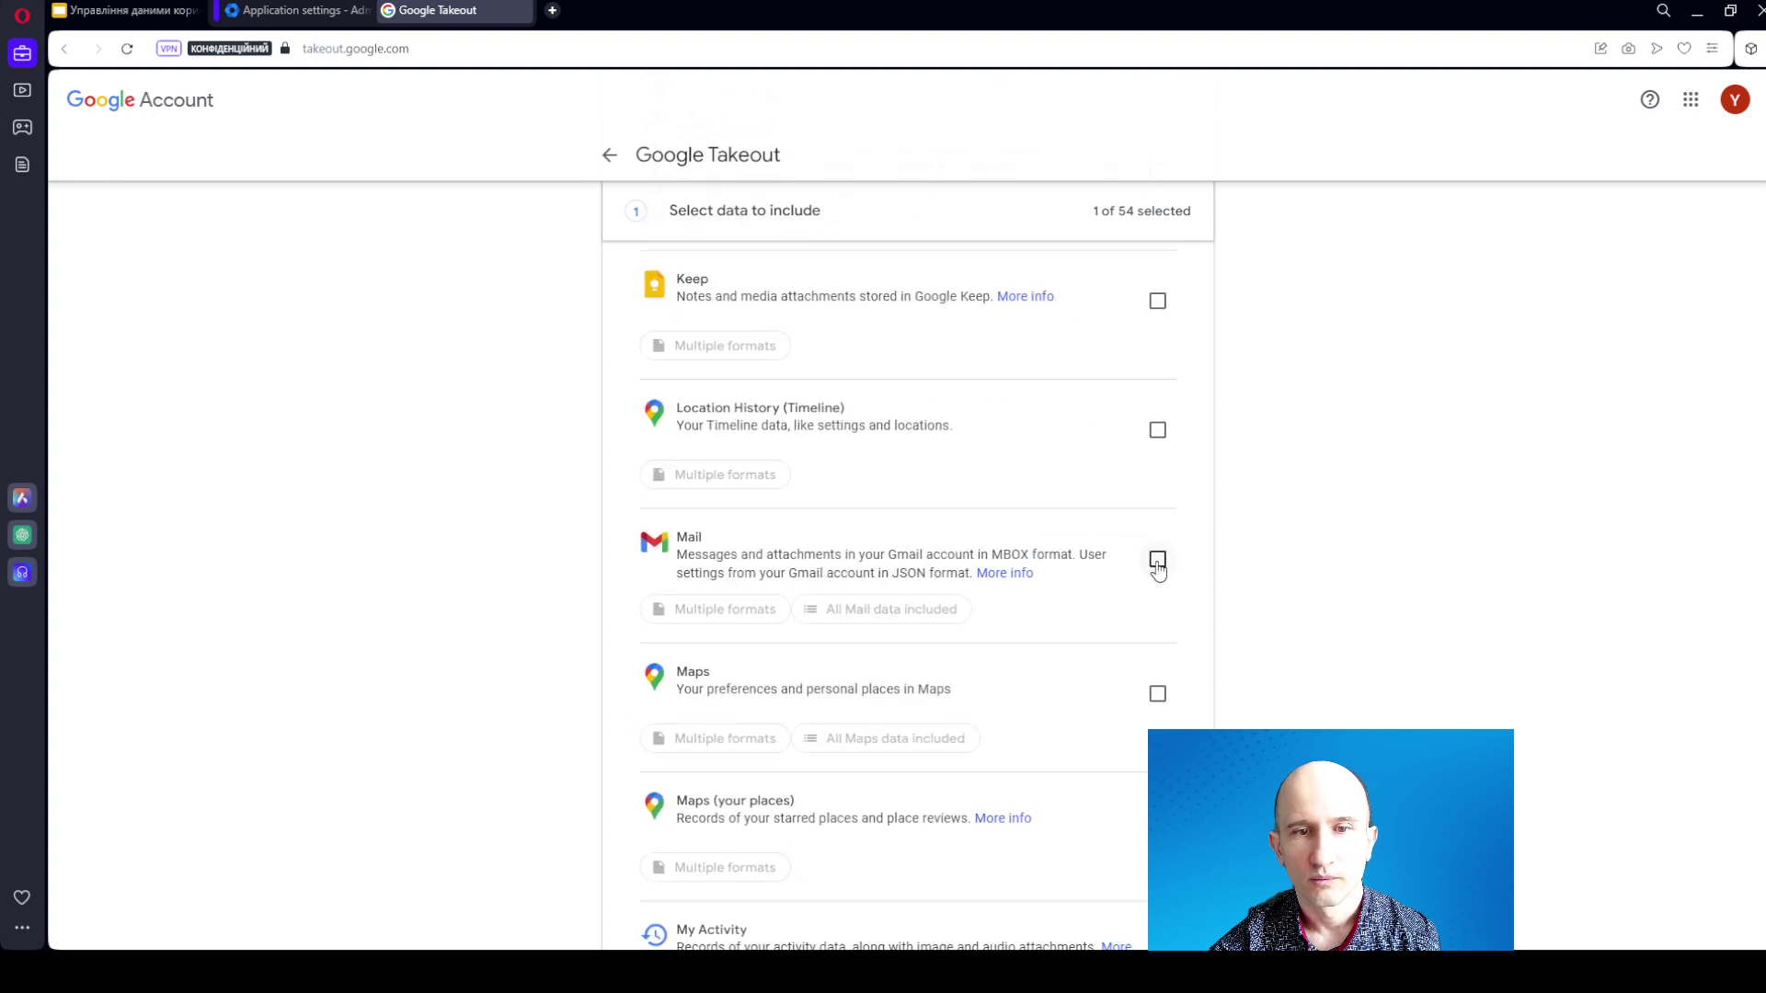
click(1157, 561)
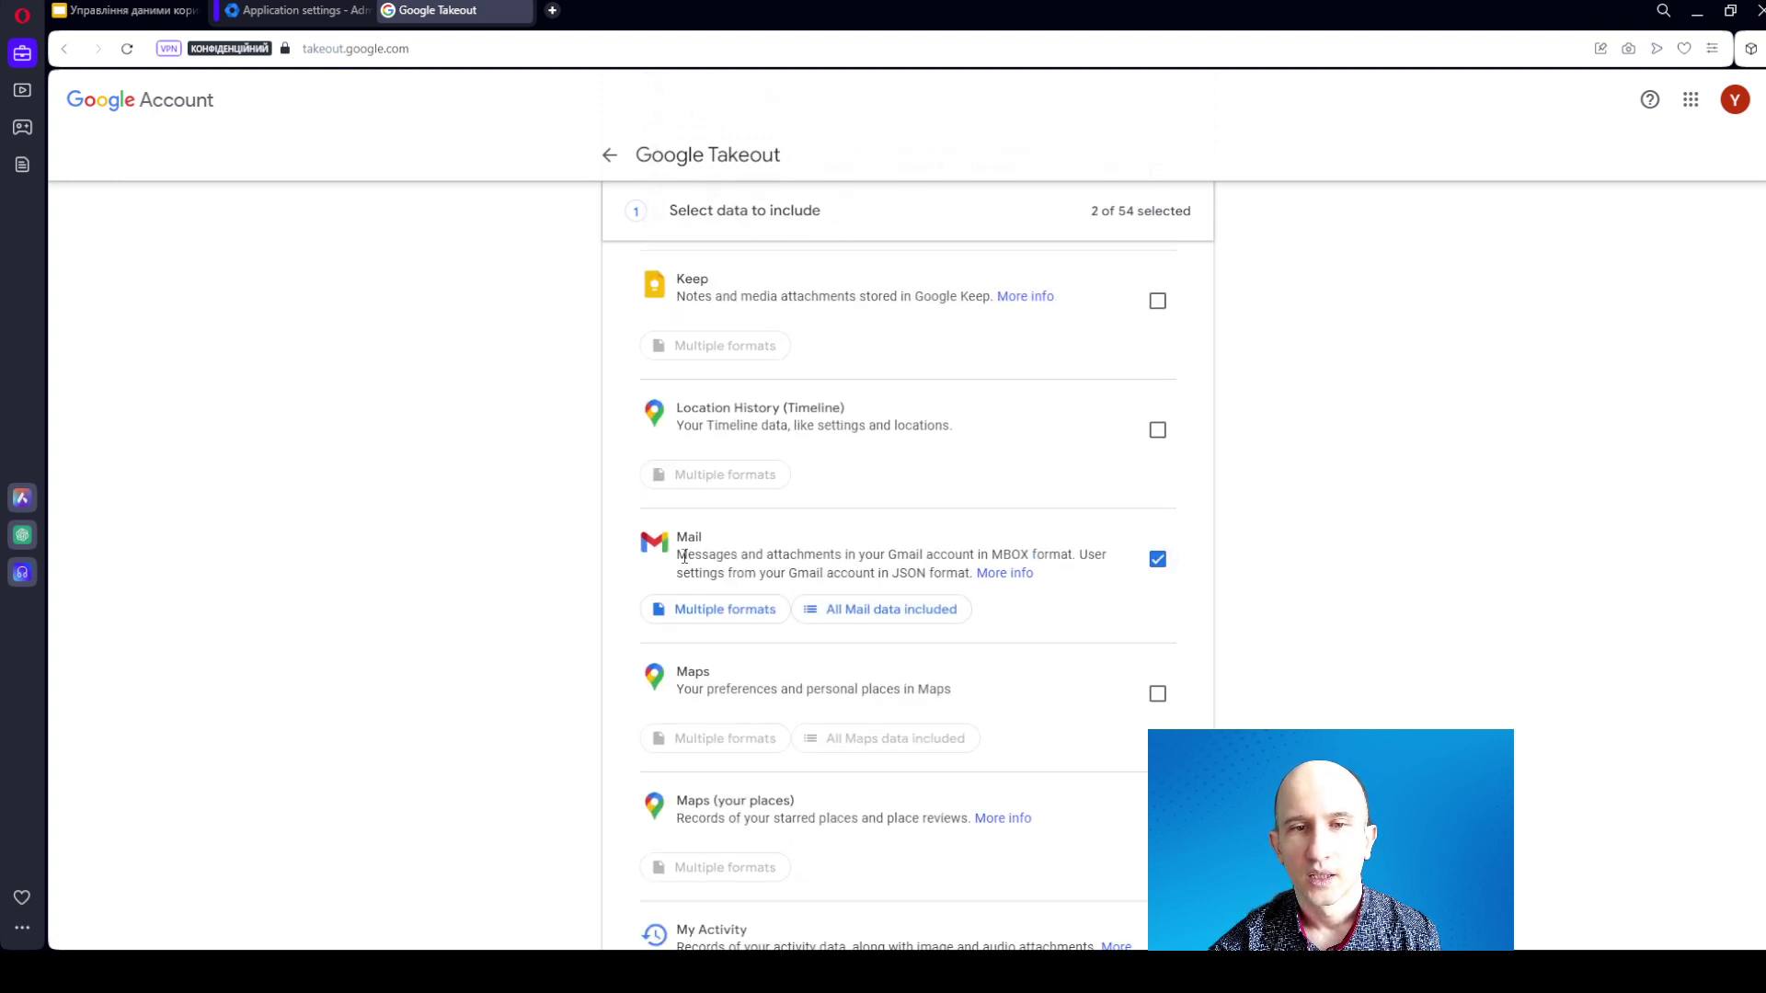
Step: Check the Mail export formats and continue to the export's file type, frequency and destination settings
click(707, 612)
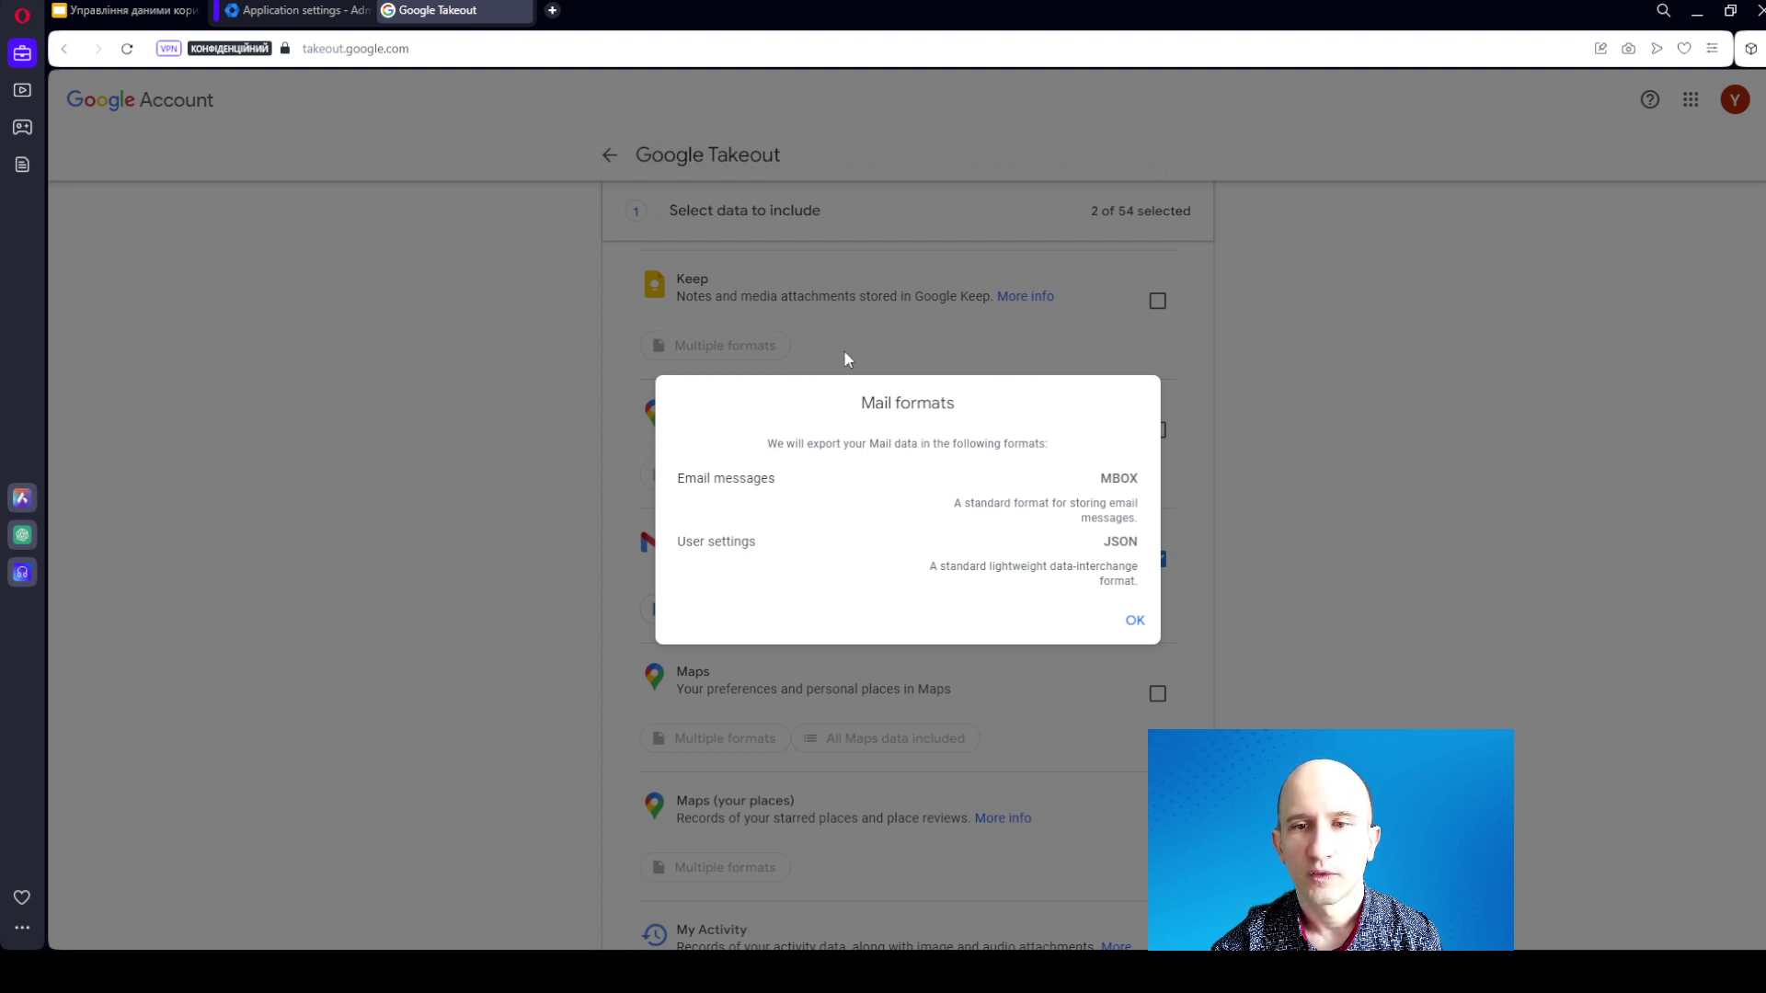
click(1134, 619)
scroll(1012, 634, down, 20)
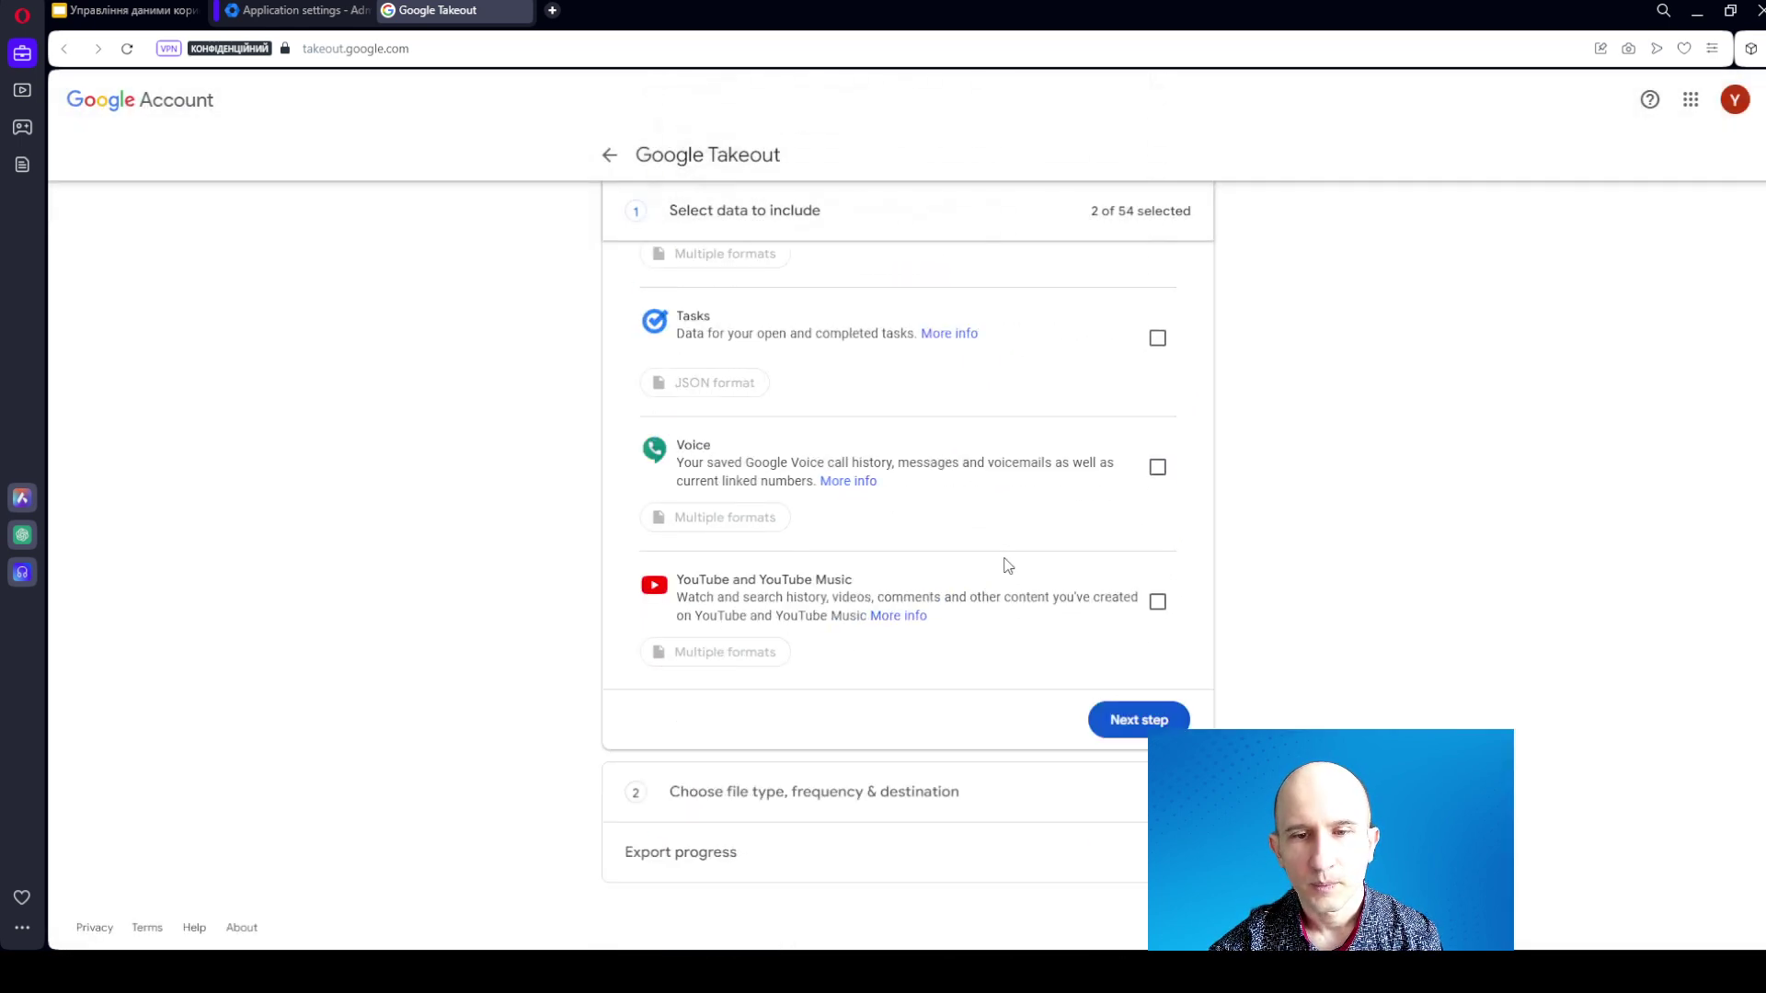
click(1139, 720)
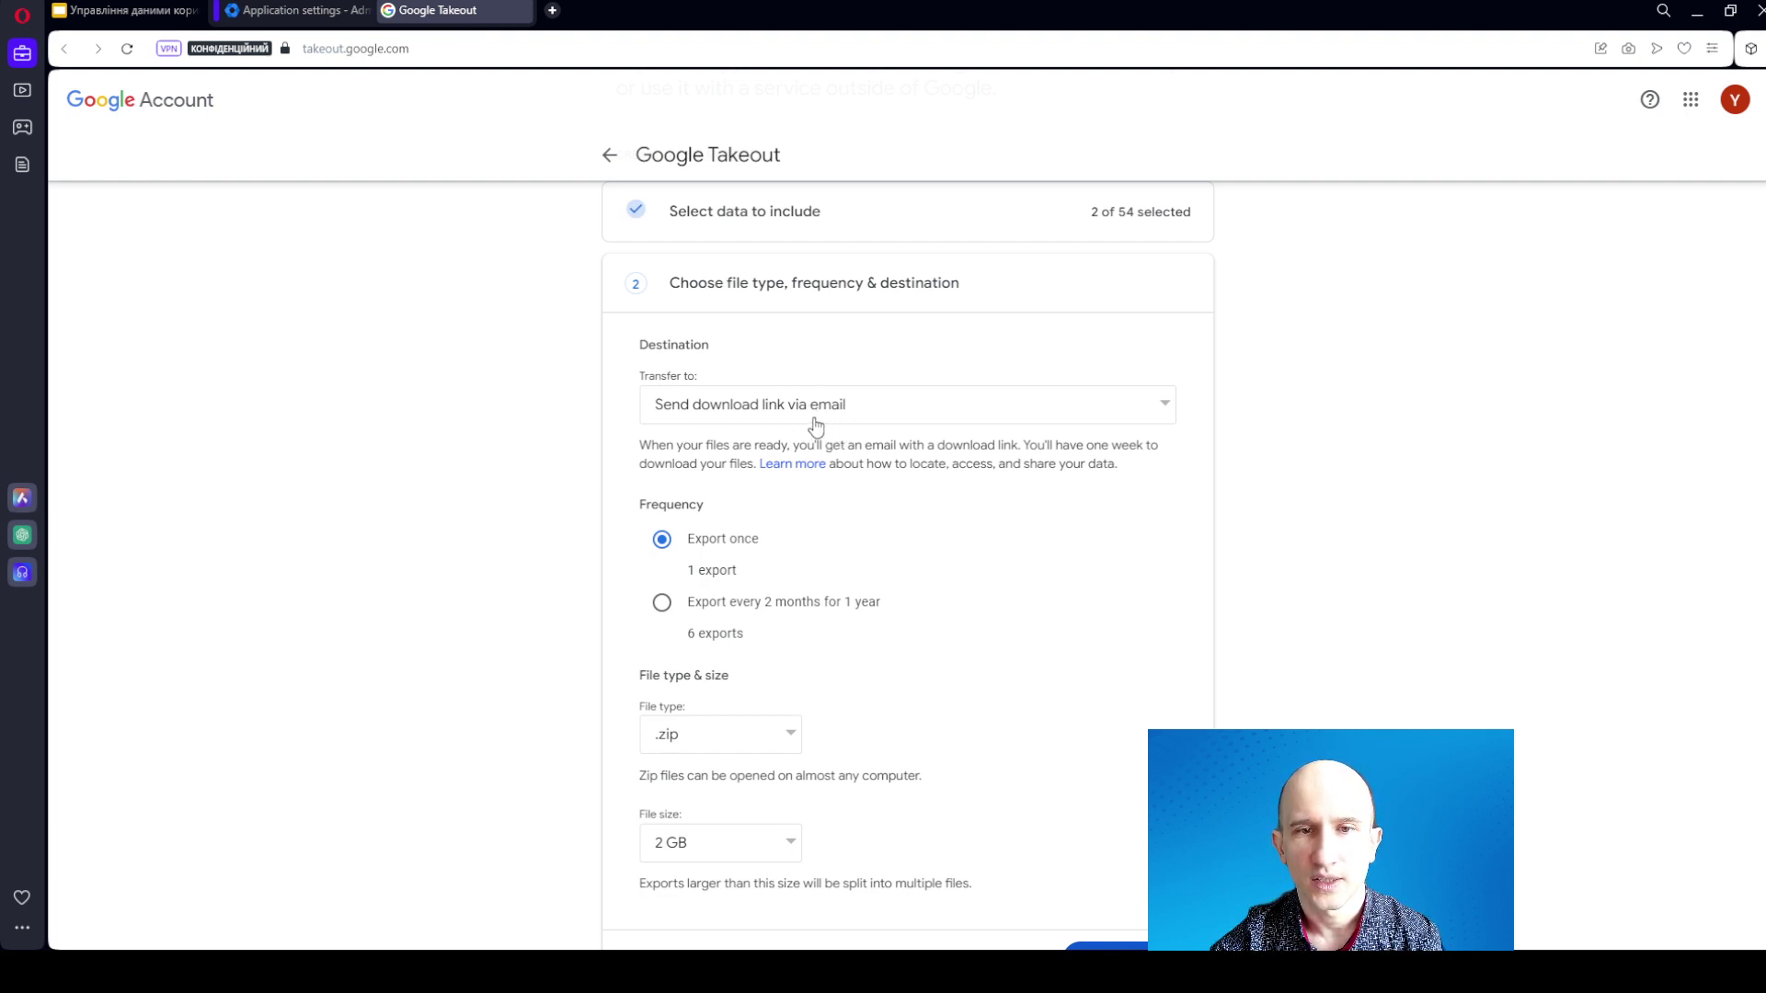
Step: Examine the available transfer destinations and file types for the export, keeping the email download link and .zip
click(878, 421)
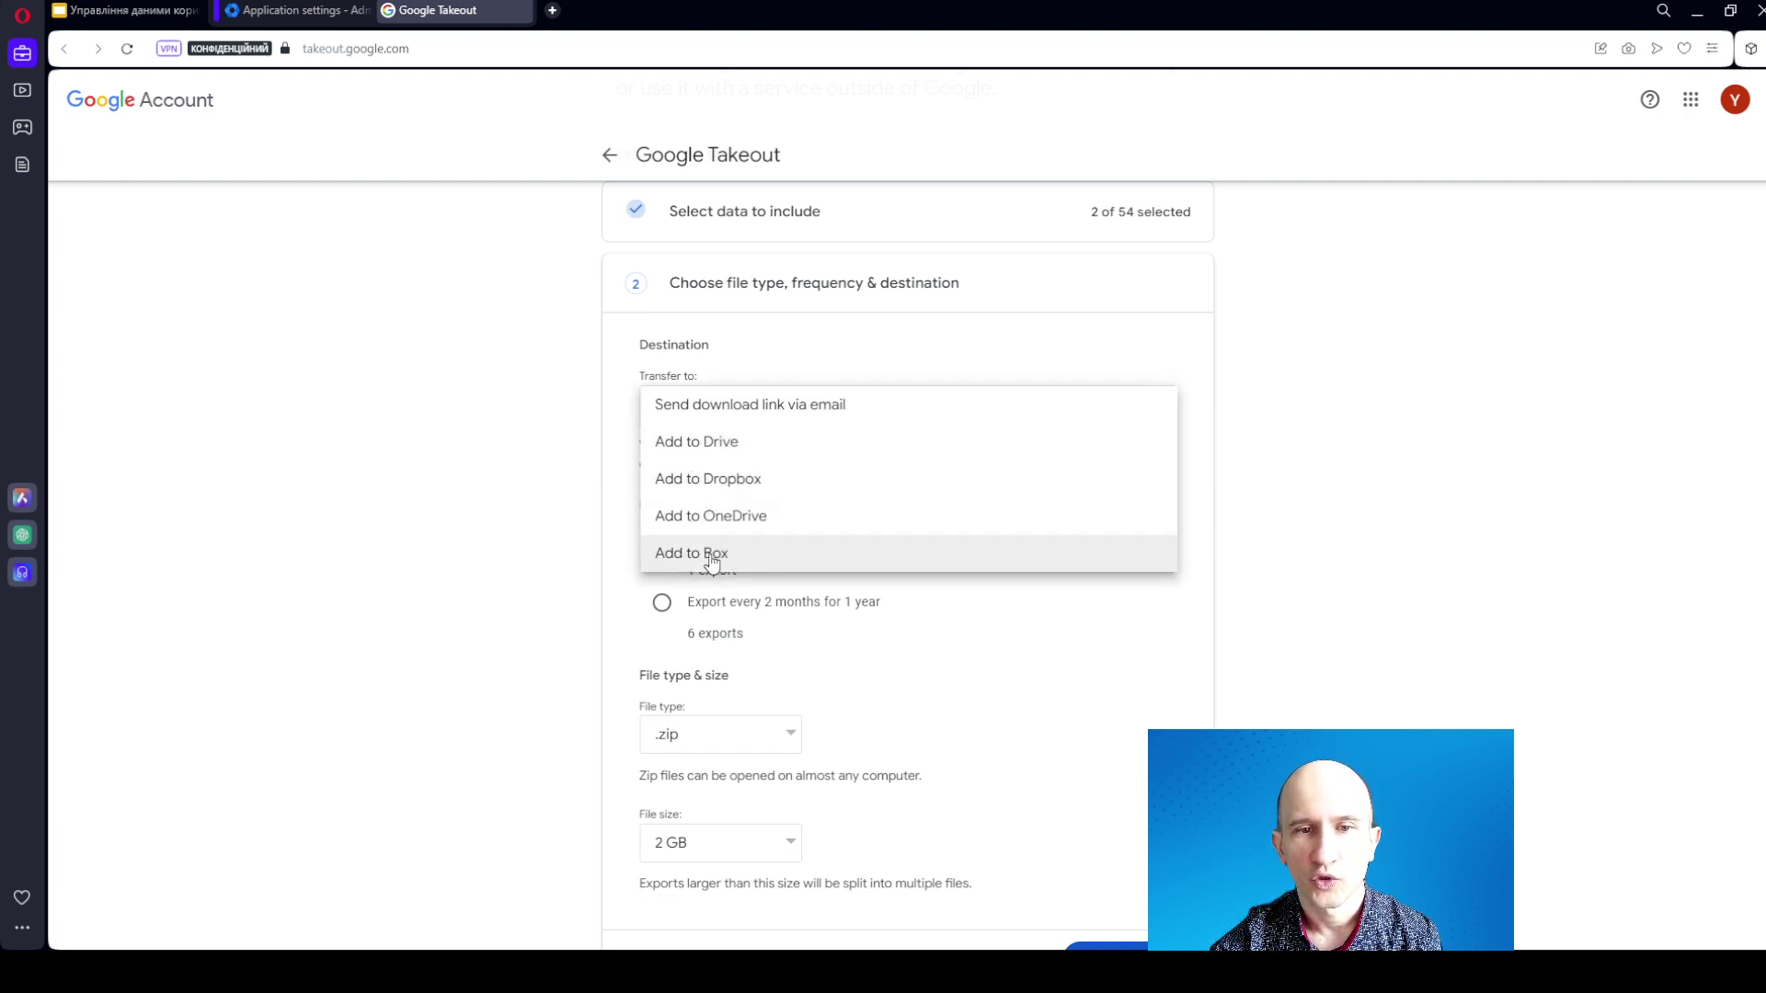
click(1273, 401)
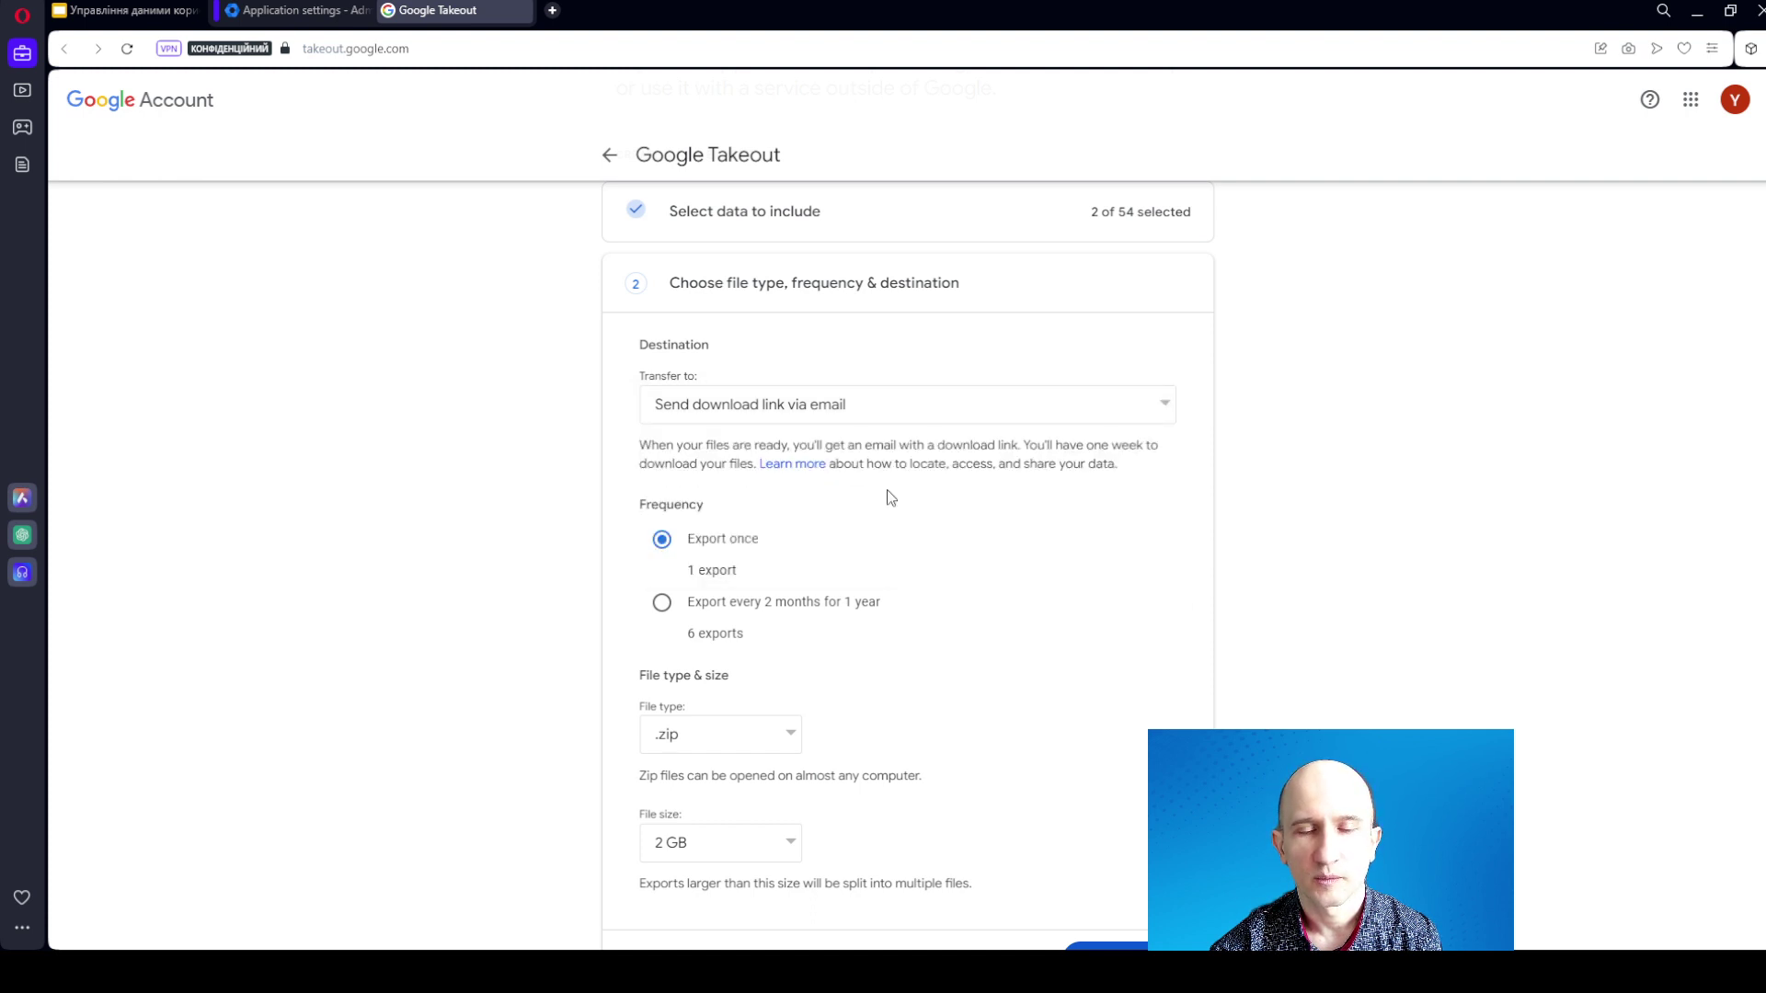
scroll(778, 577, down, 1)
scroll(778, 577, down, 2)
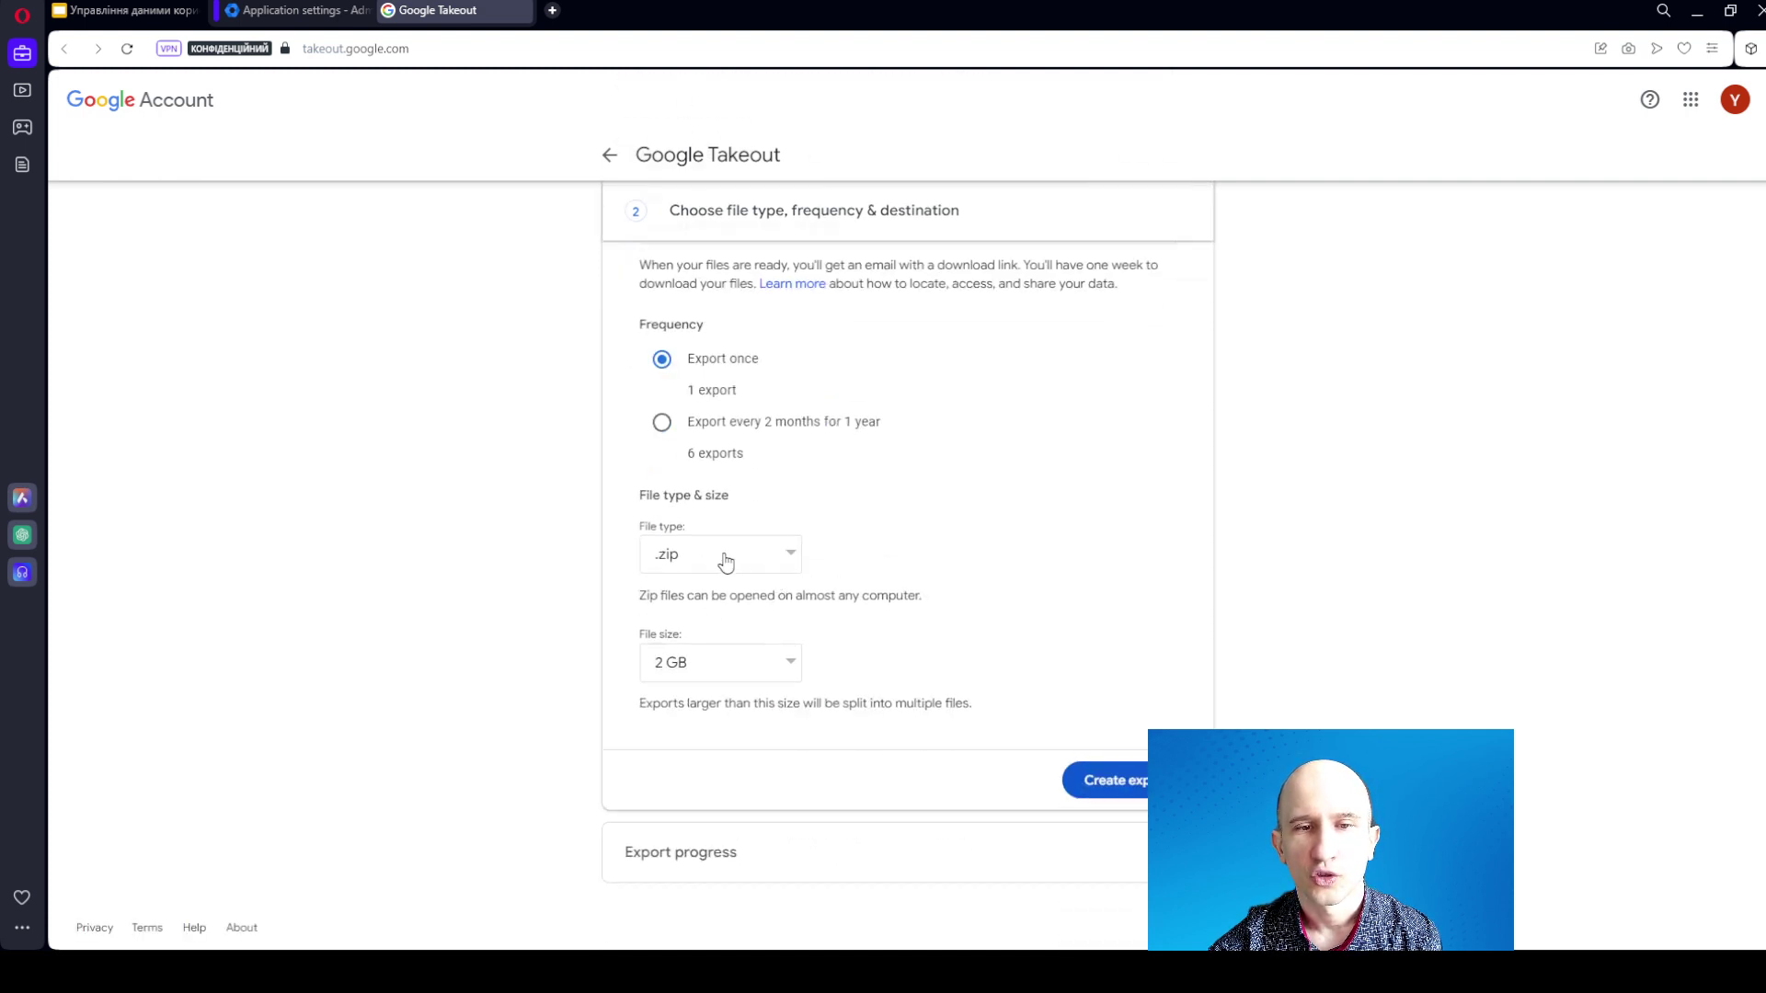
click(770, 572)
click(984, 522)
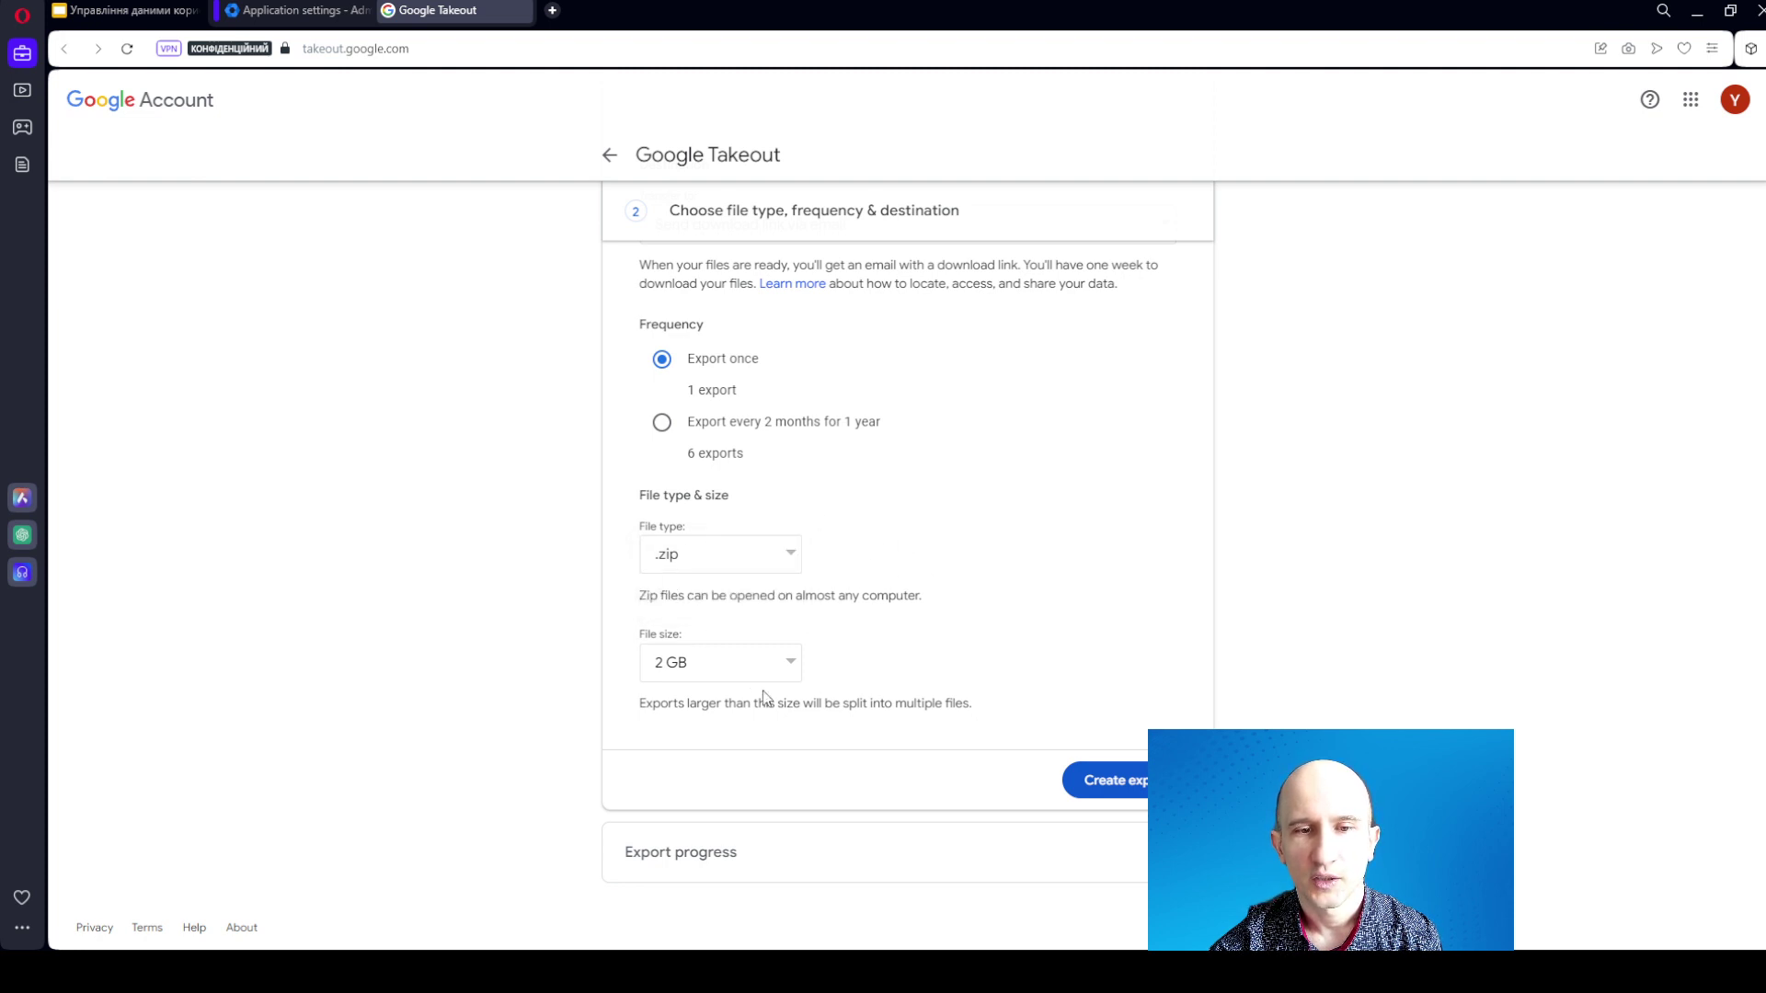
Step: Examine the file size options for the export, keeping 2 GB, and review the remaining export settings without creating the export
click(771, 664)
scroll(699, 718, down, 1)
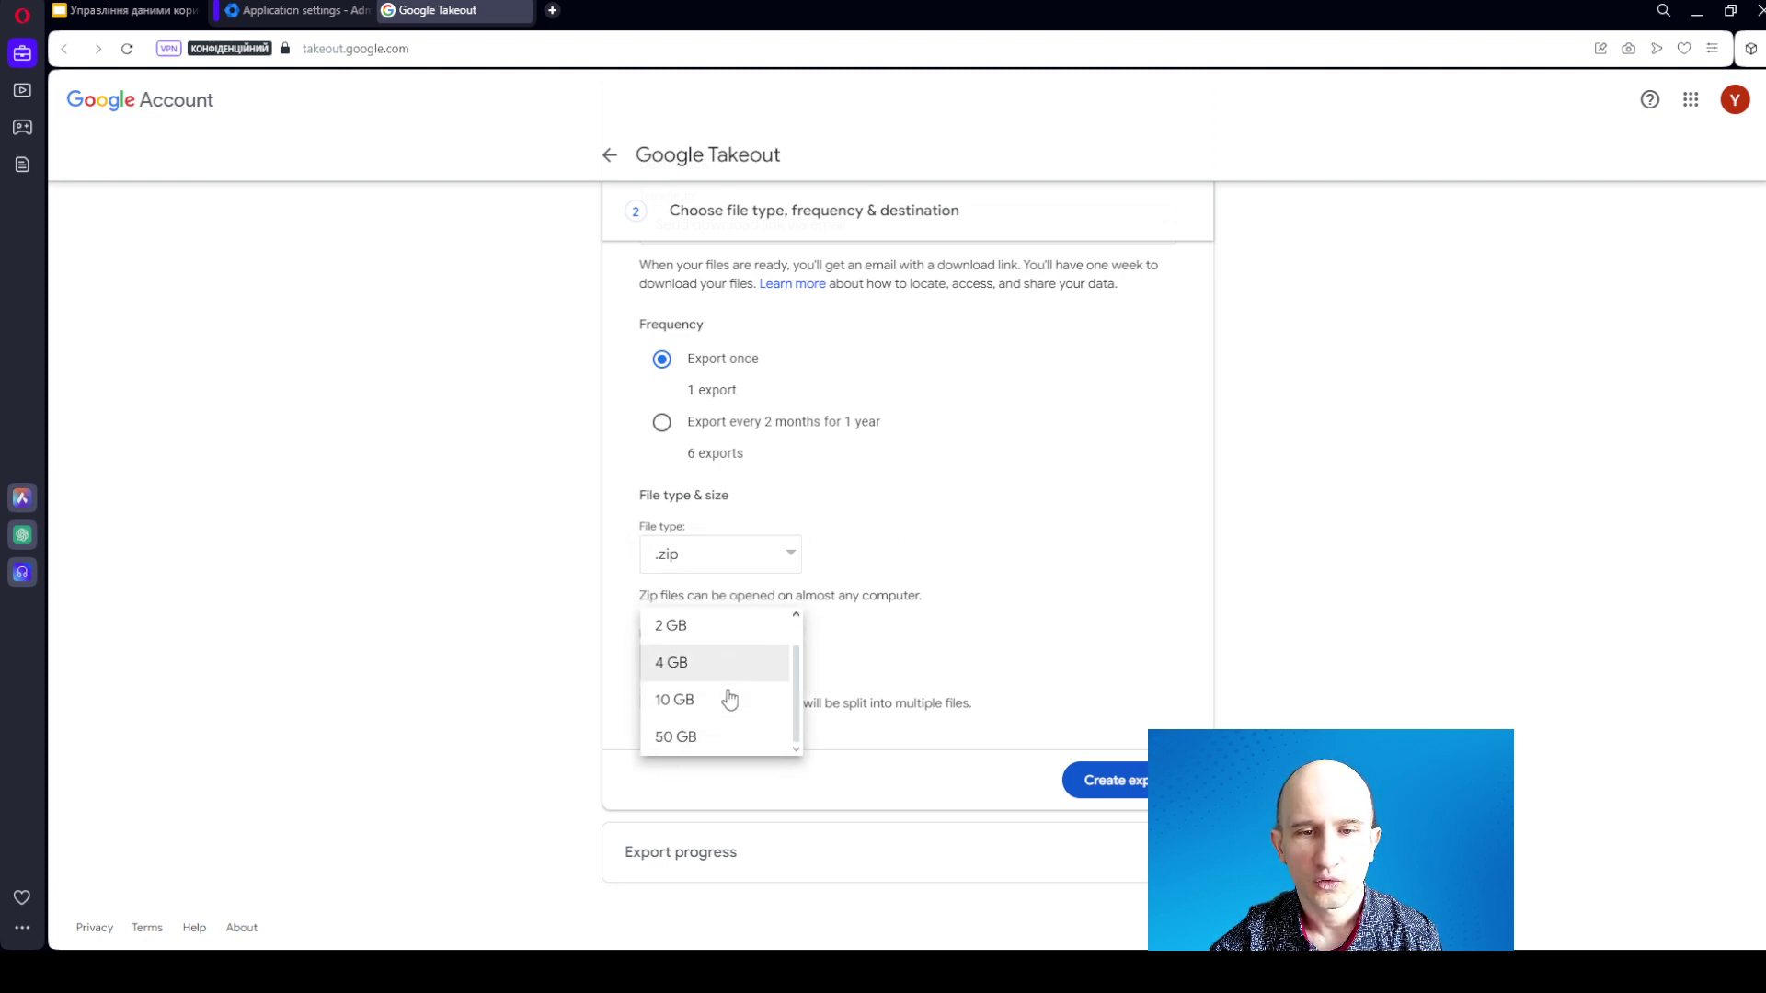
click(1006, 611)
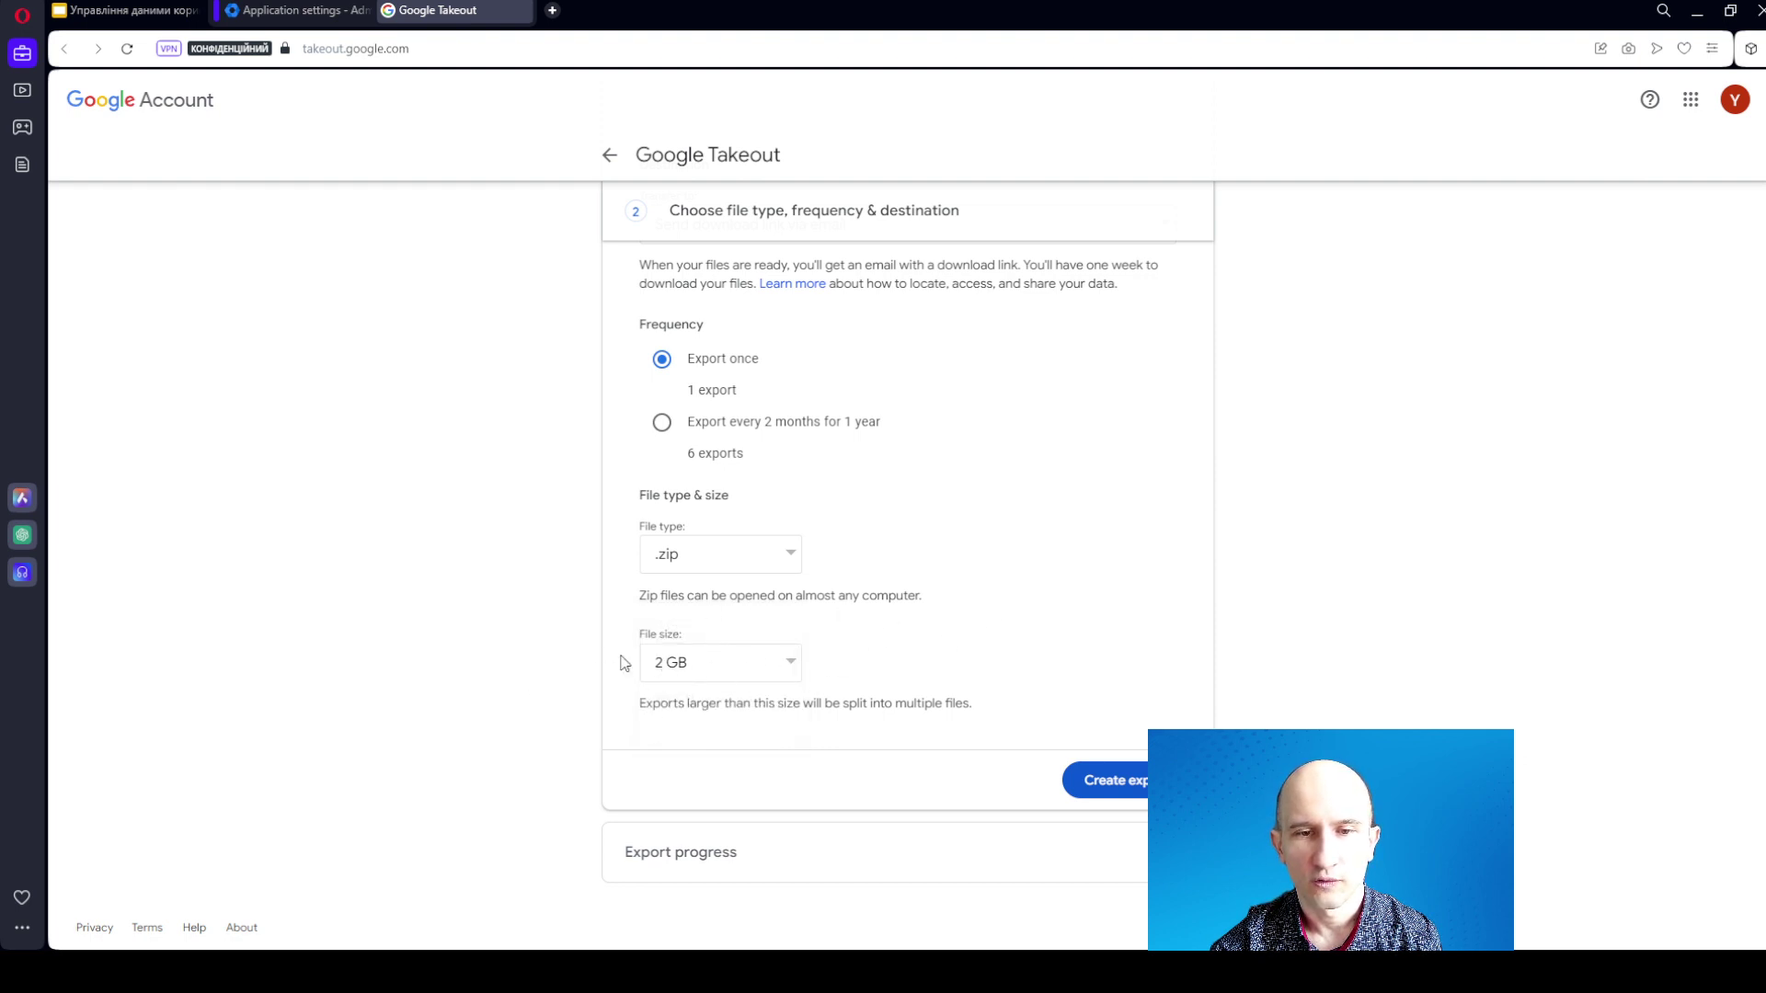
click(735, 662)
scroll(731, 690, down, 1)
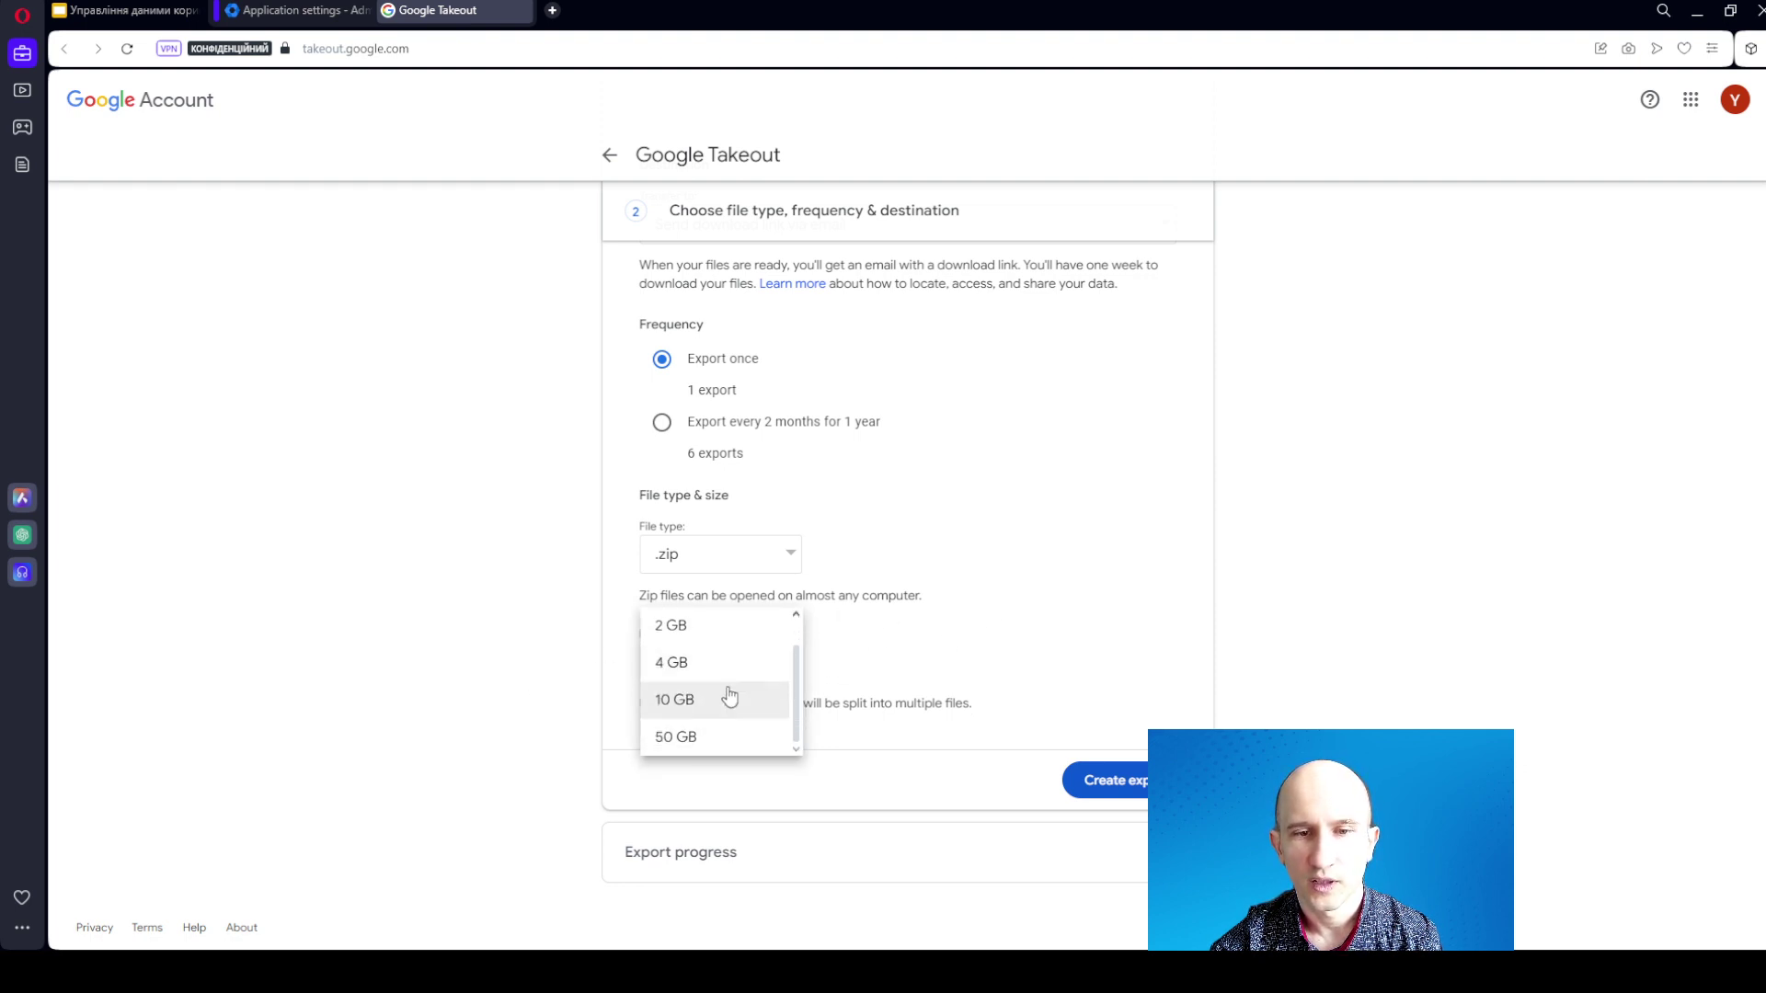
click(1017, 610)
scroll(970, 556, up, 1)
scroll(1058, 662, down, 1)
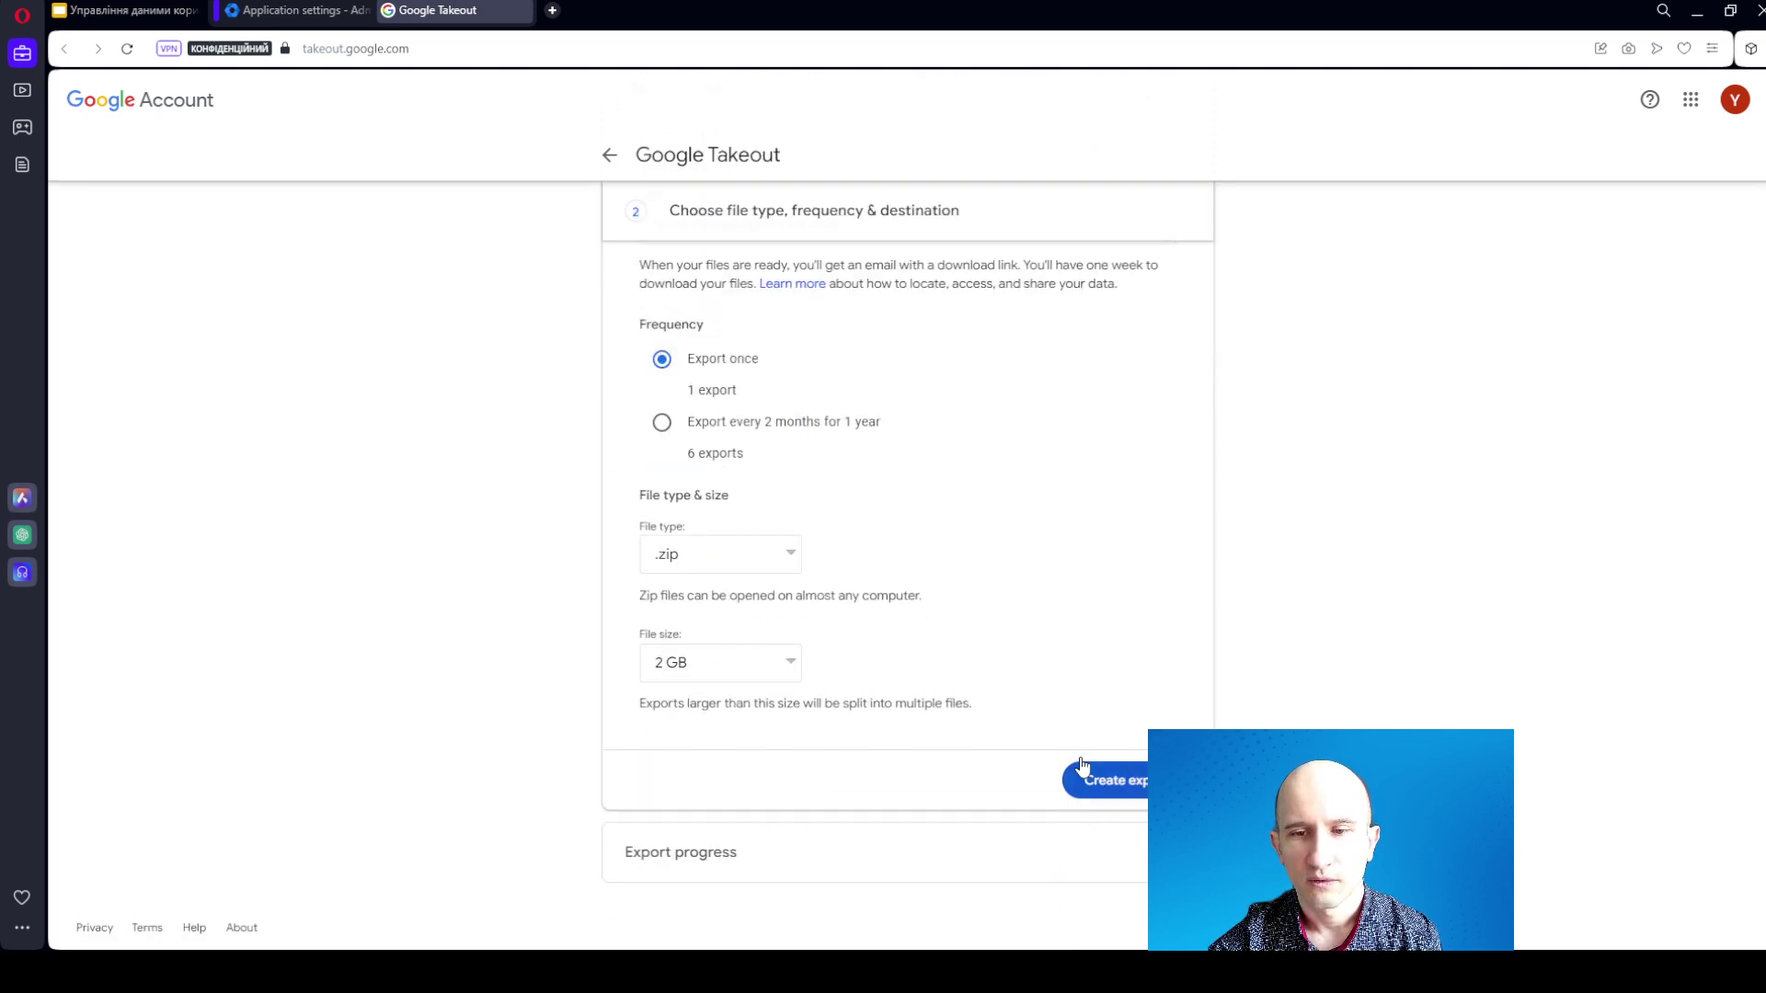
scroll(985, 607, up, 4)
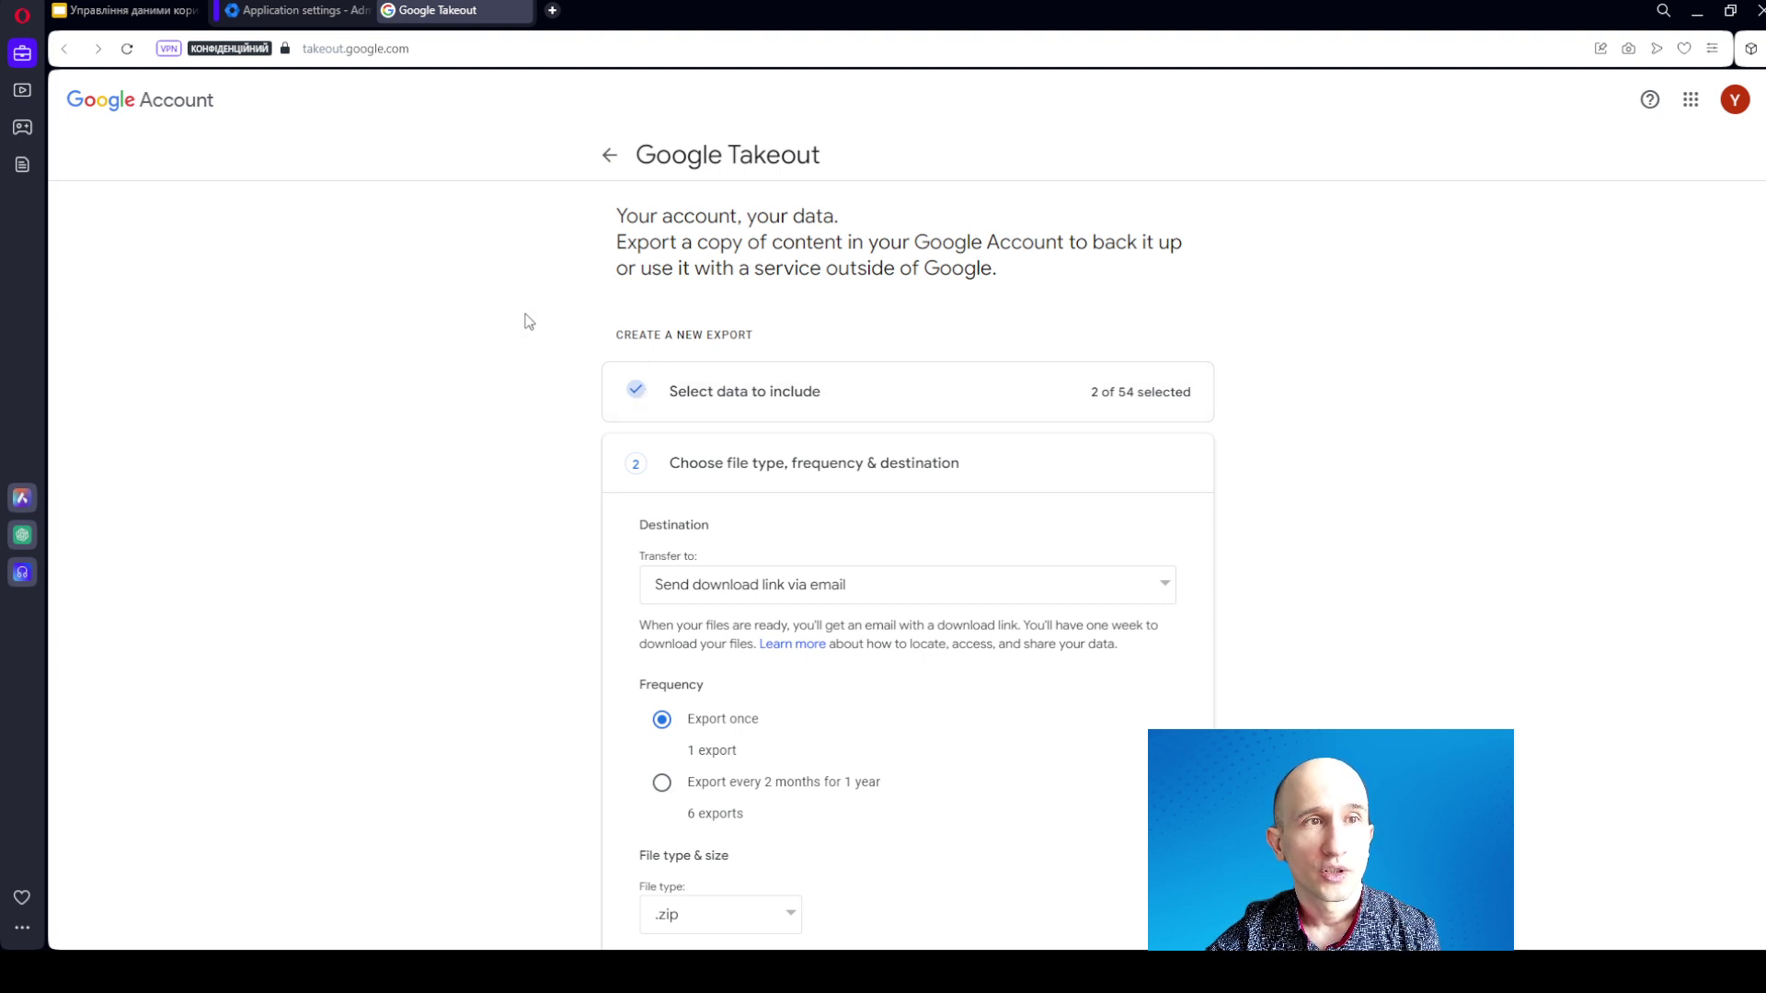
Step: Check the administrator tools list in the Google Slides presentation and return to the Admin console
click(255, 4)
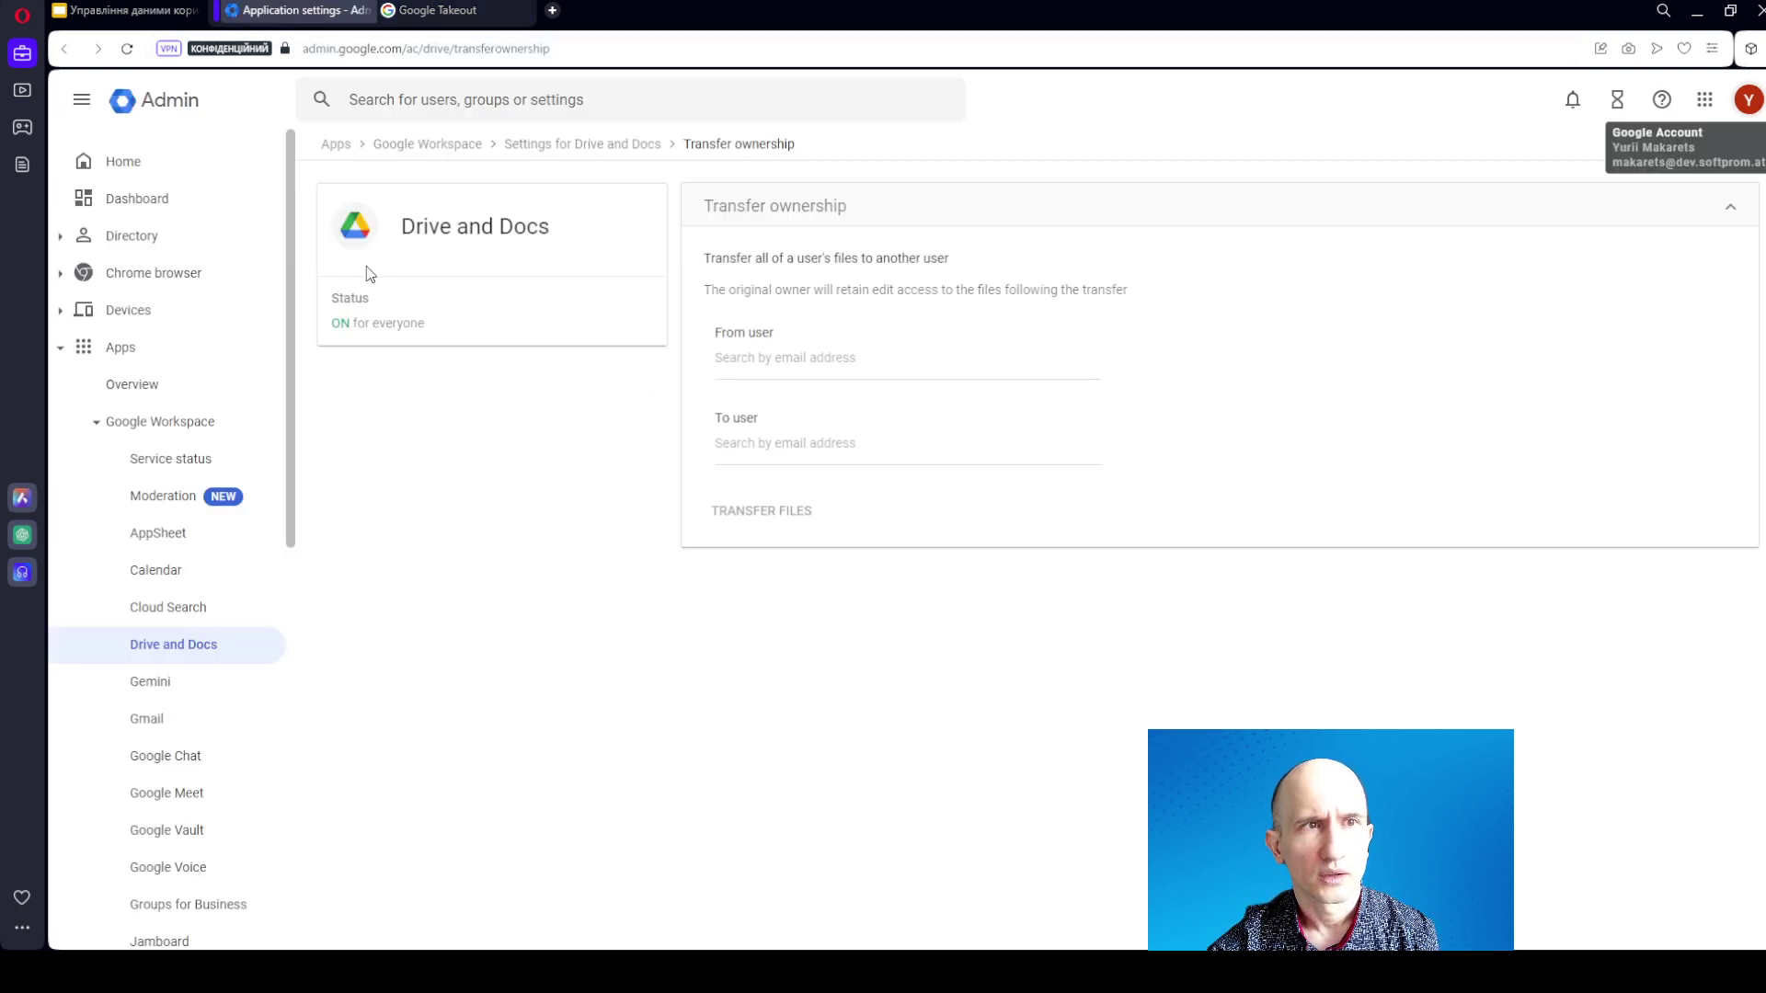
click(128, 10)
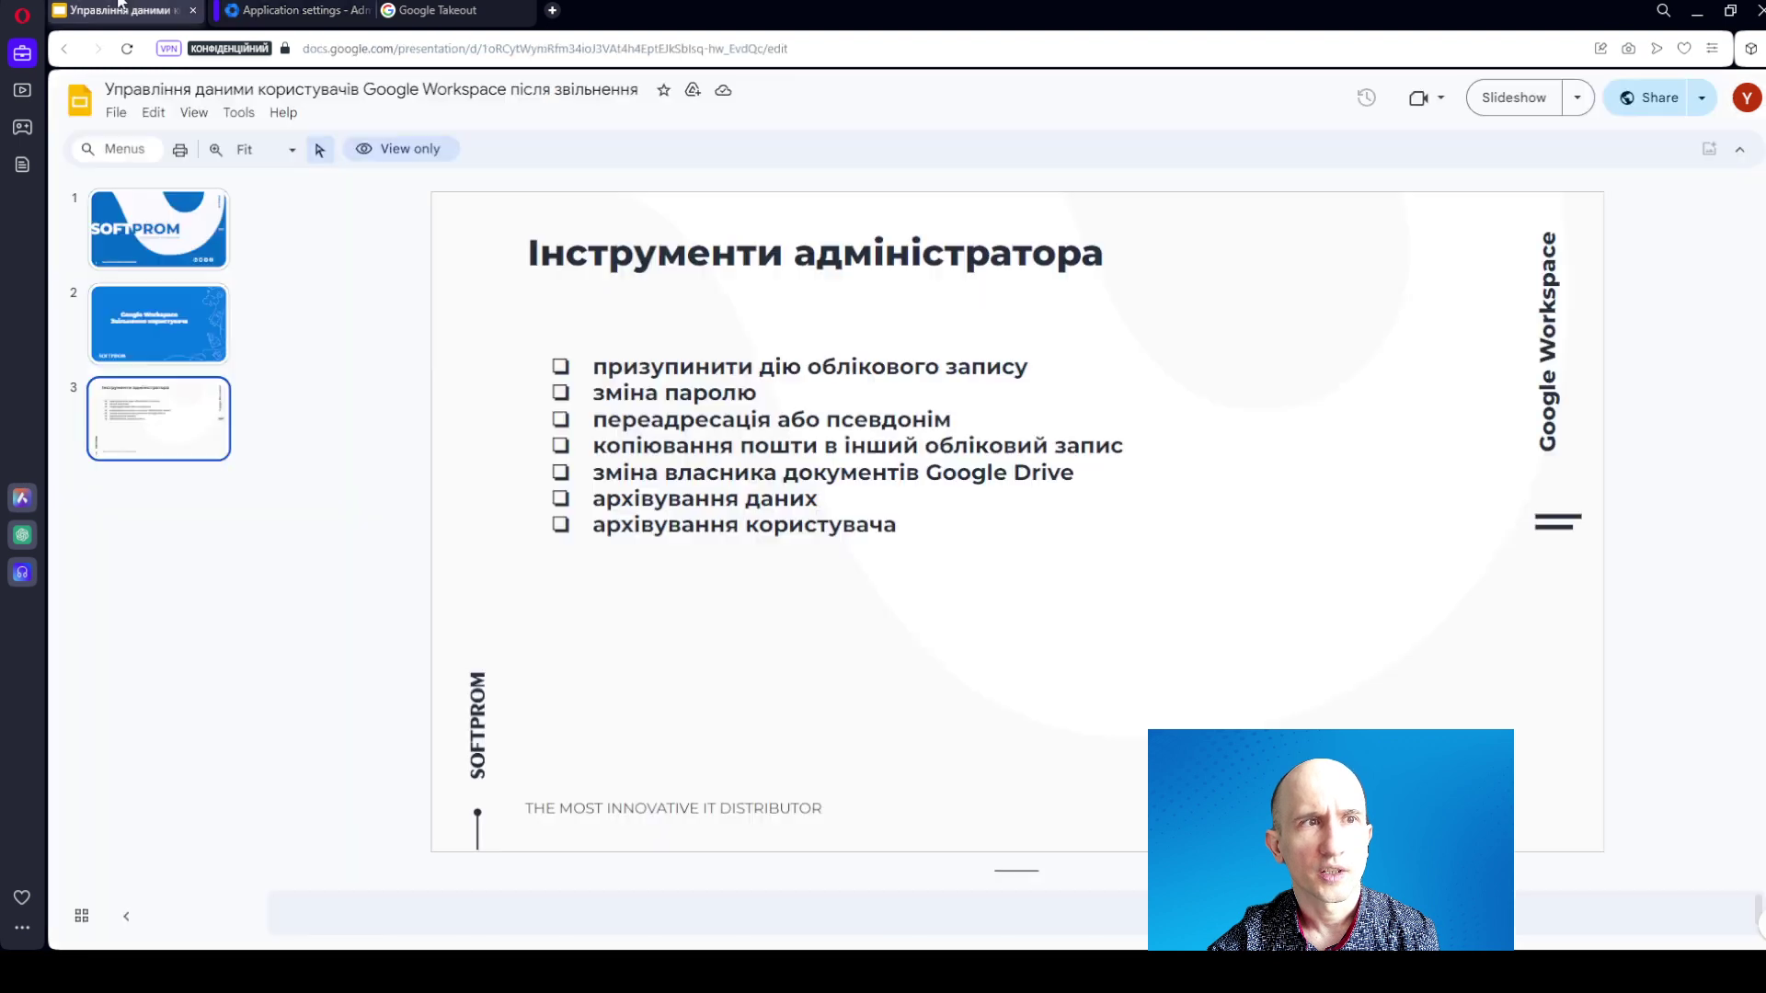
click(284, 11)
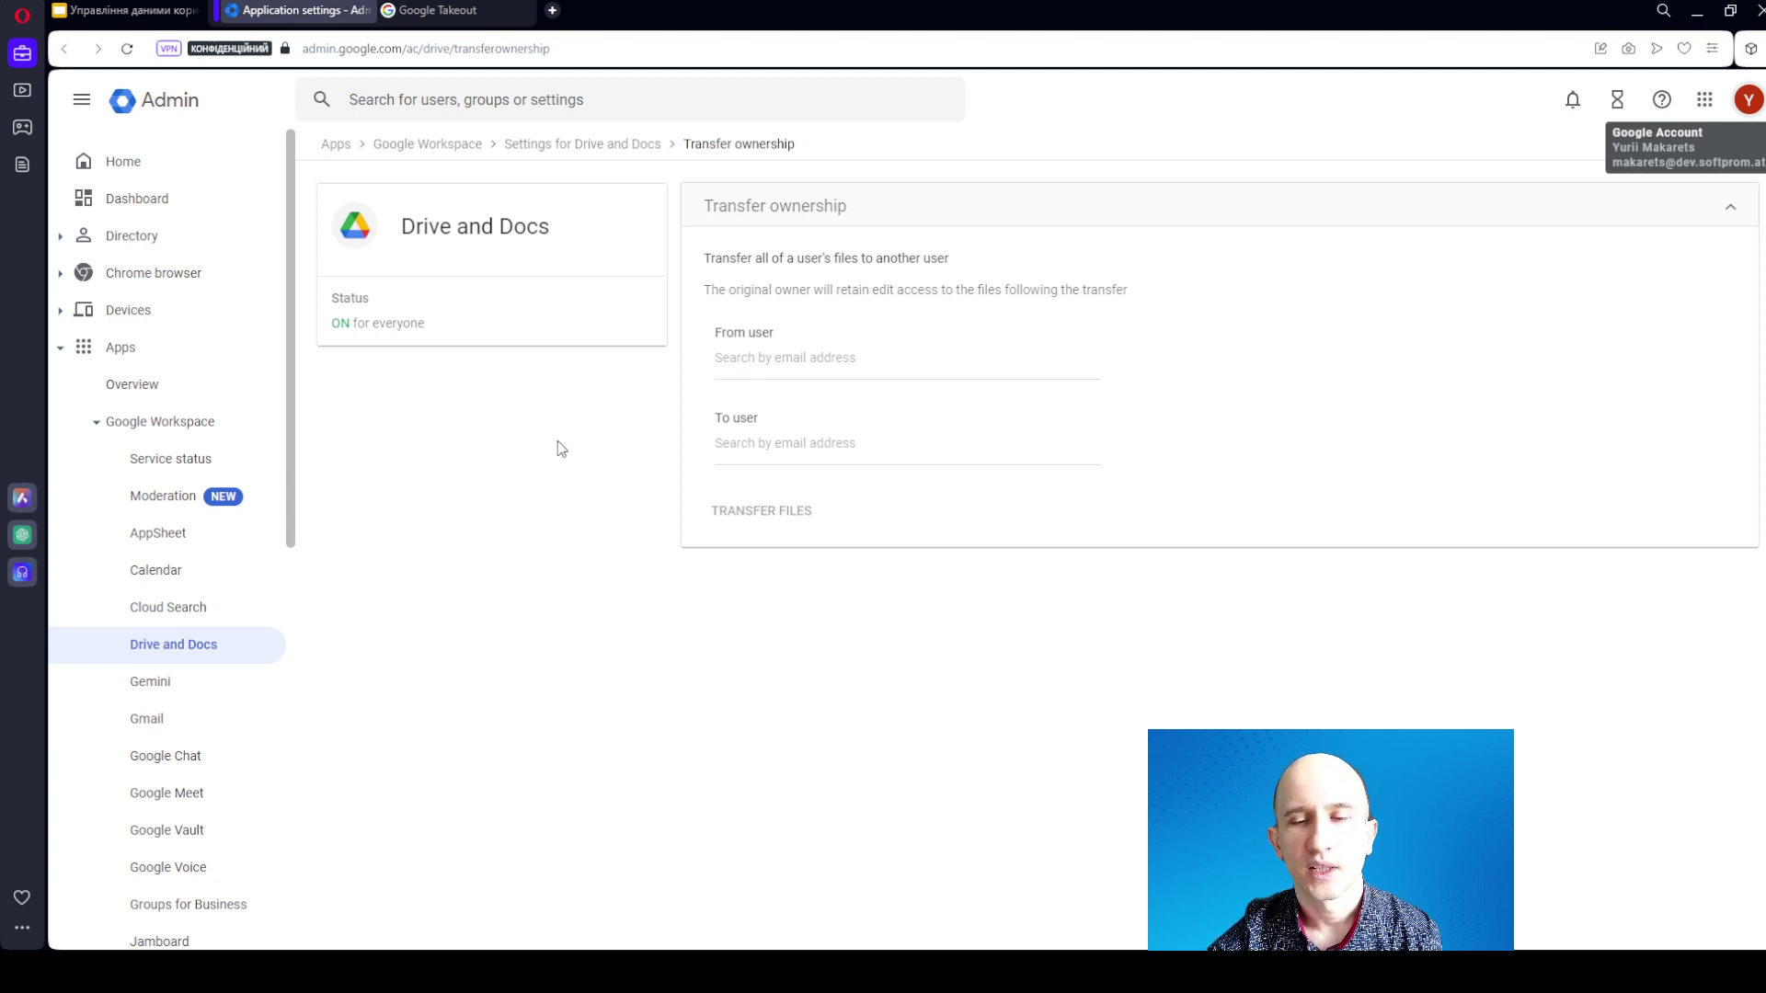
Step: Open the Billing subscriptions and examine the Google Workspace Enterprise Plus - Archived User licences
scroll(262, 460, down, 8)
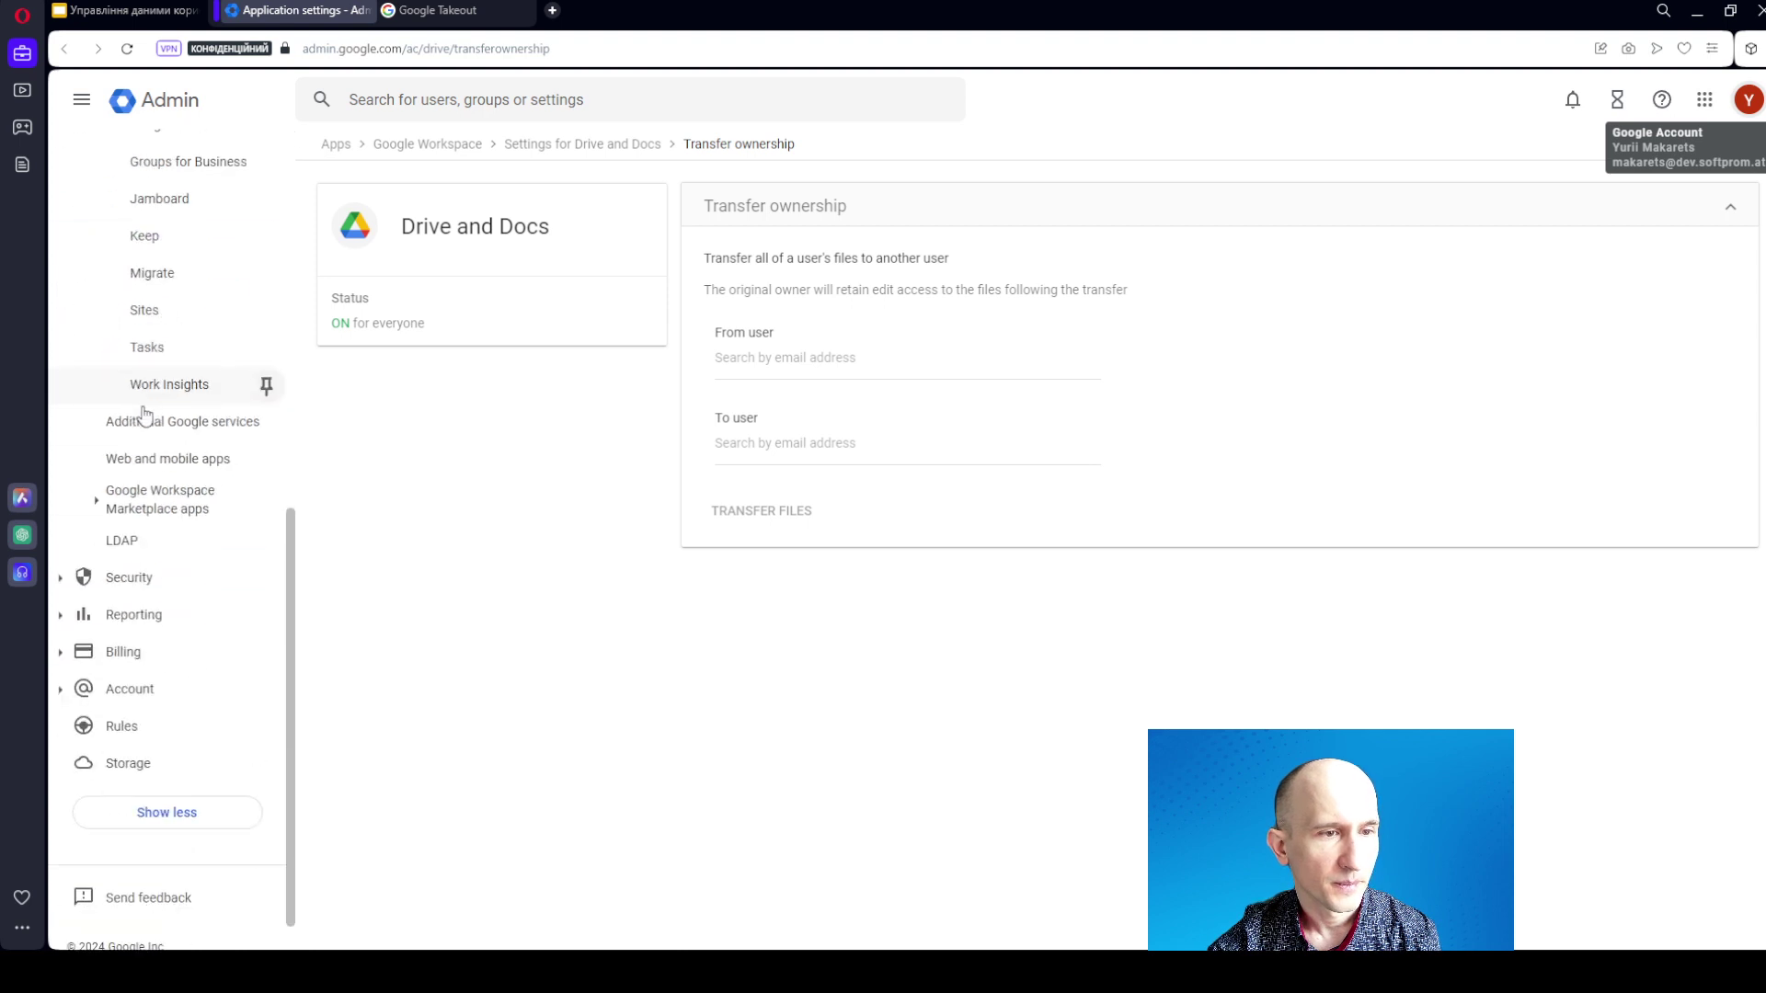
click(87, 664)
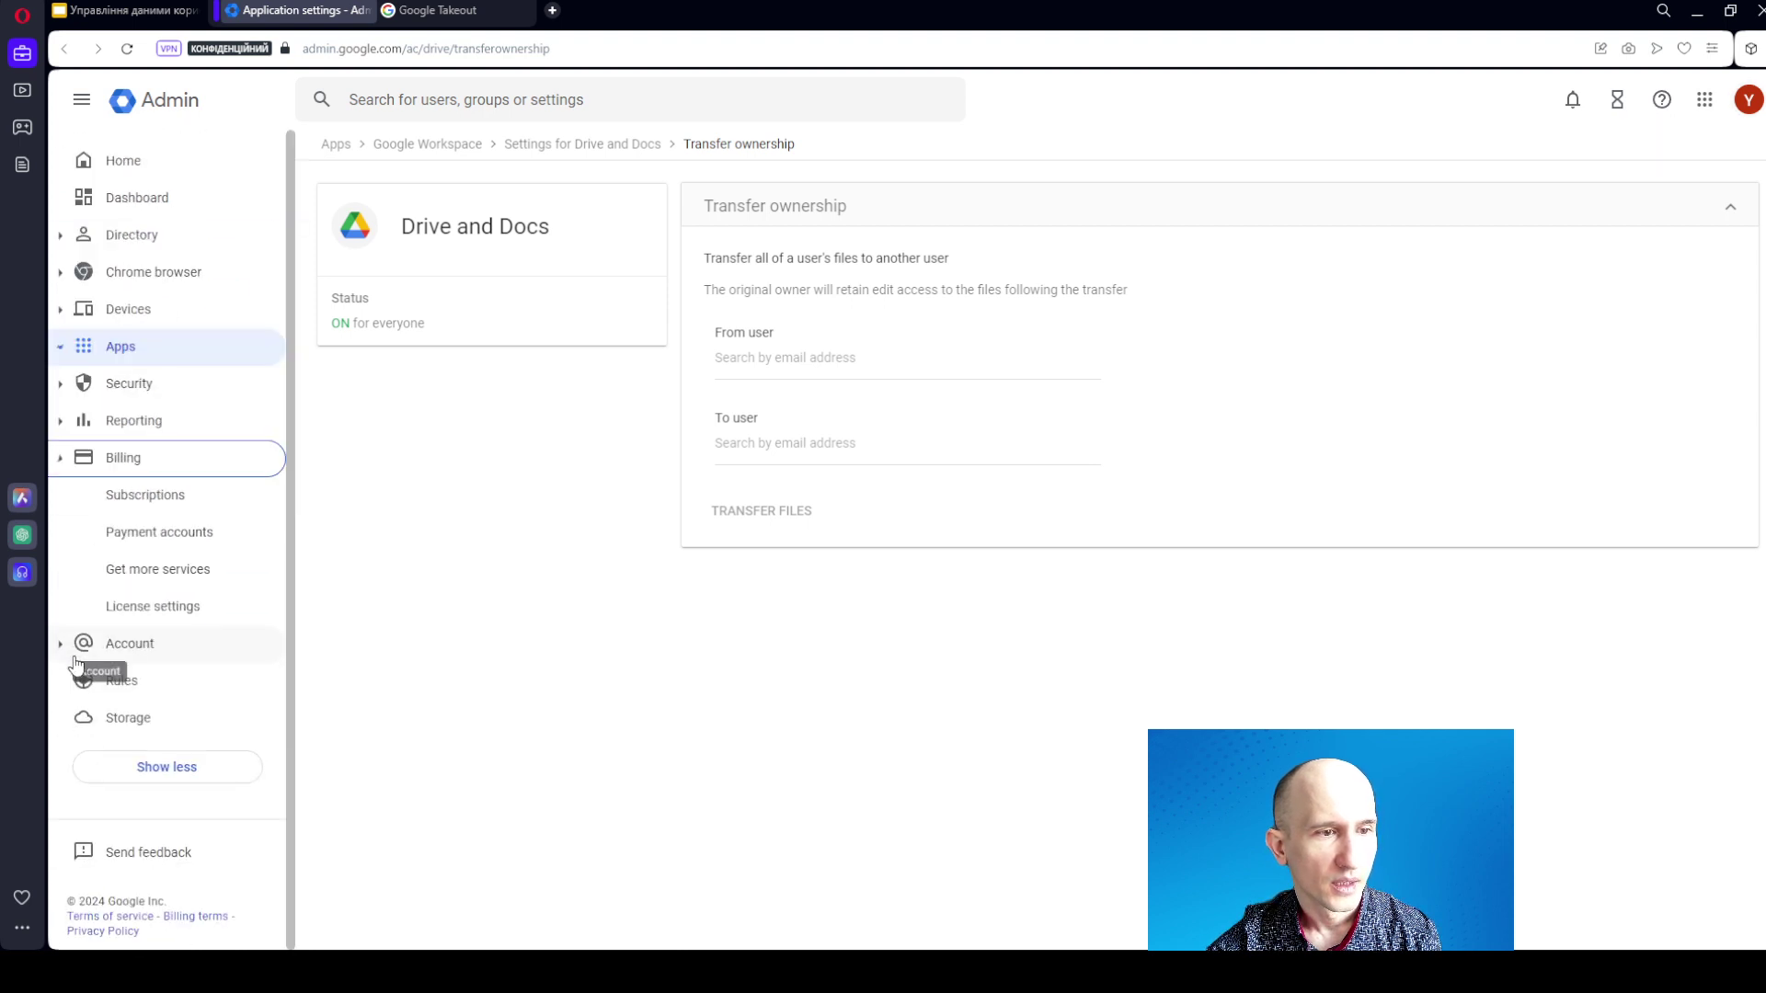
click(170, 496)
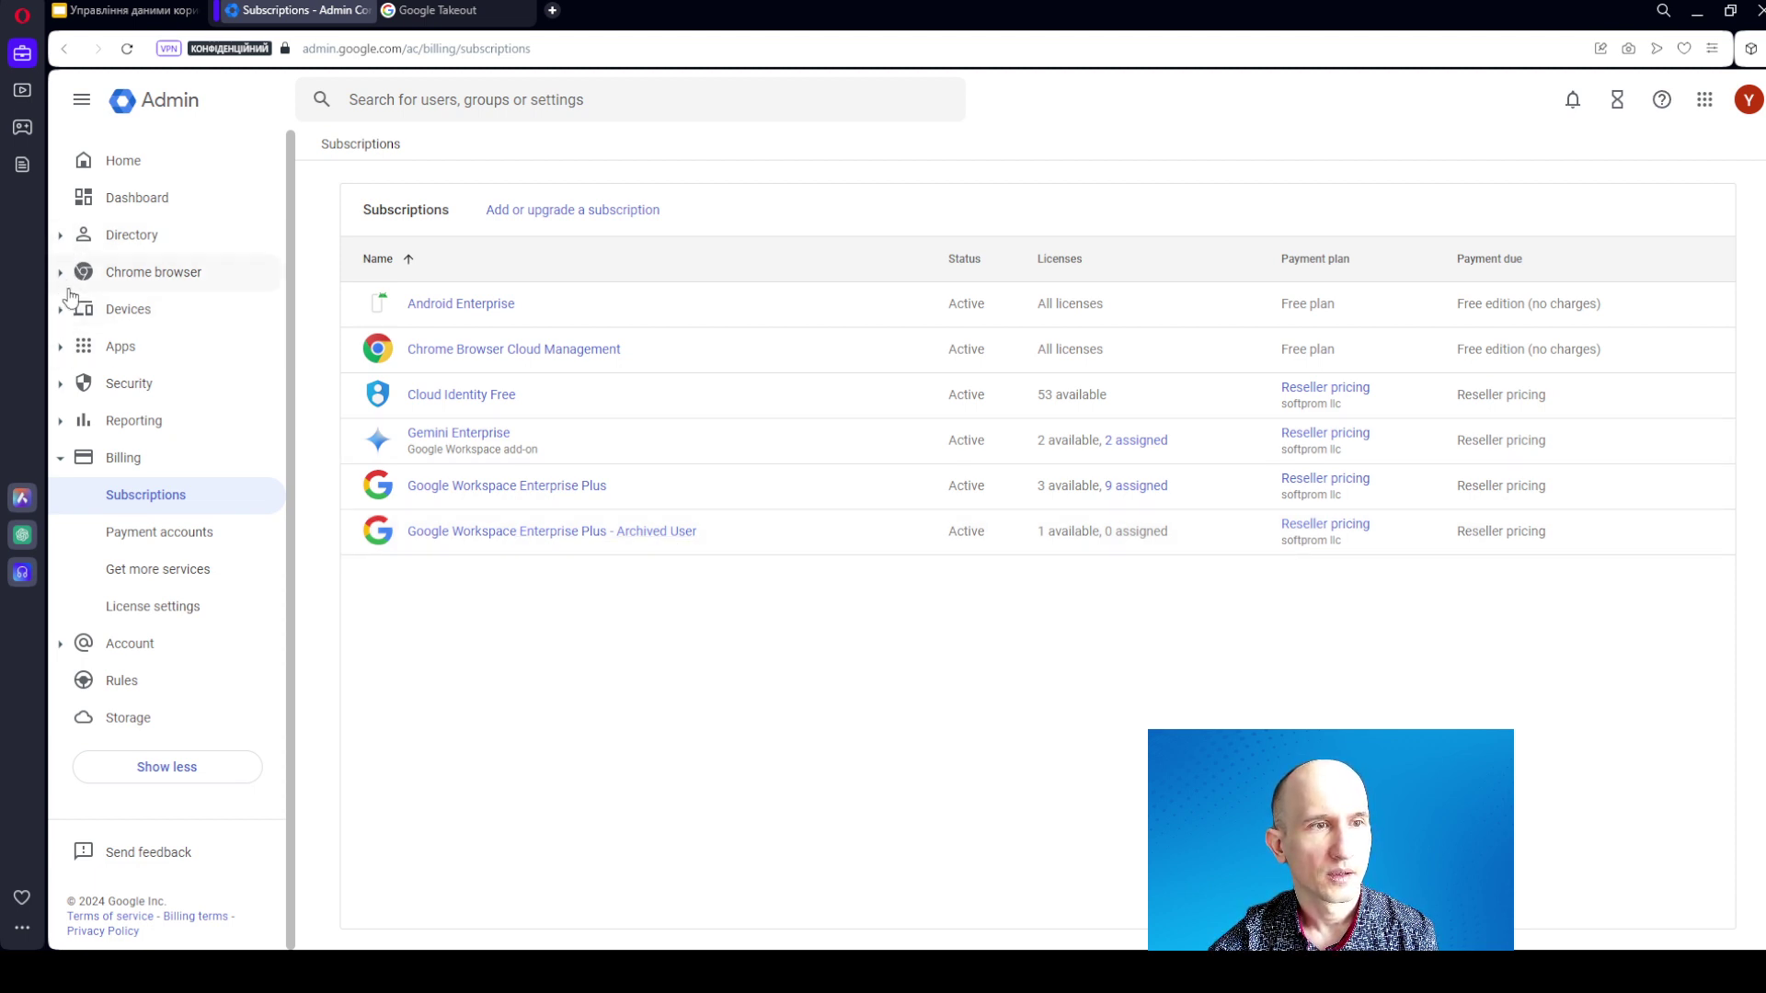
Step: Open the Cloud Identity user from the directory, archive the account and reload its page to check the status
click(61, 236)
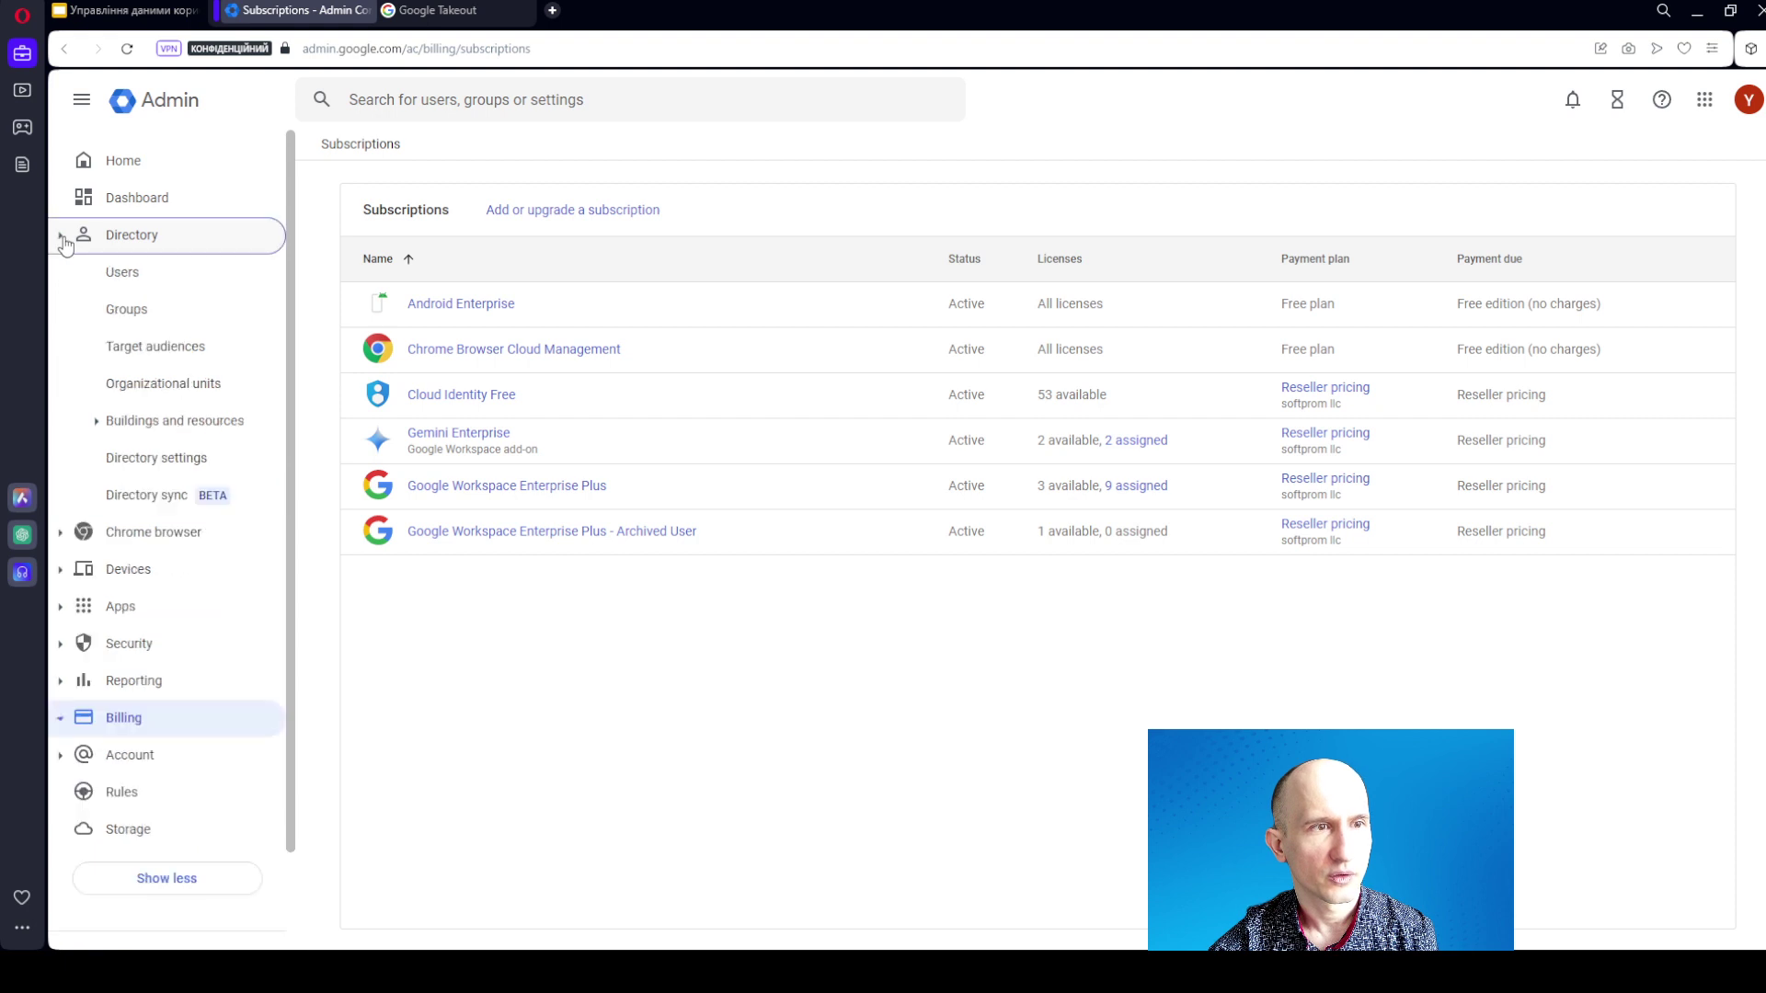
click(122, 271)
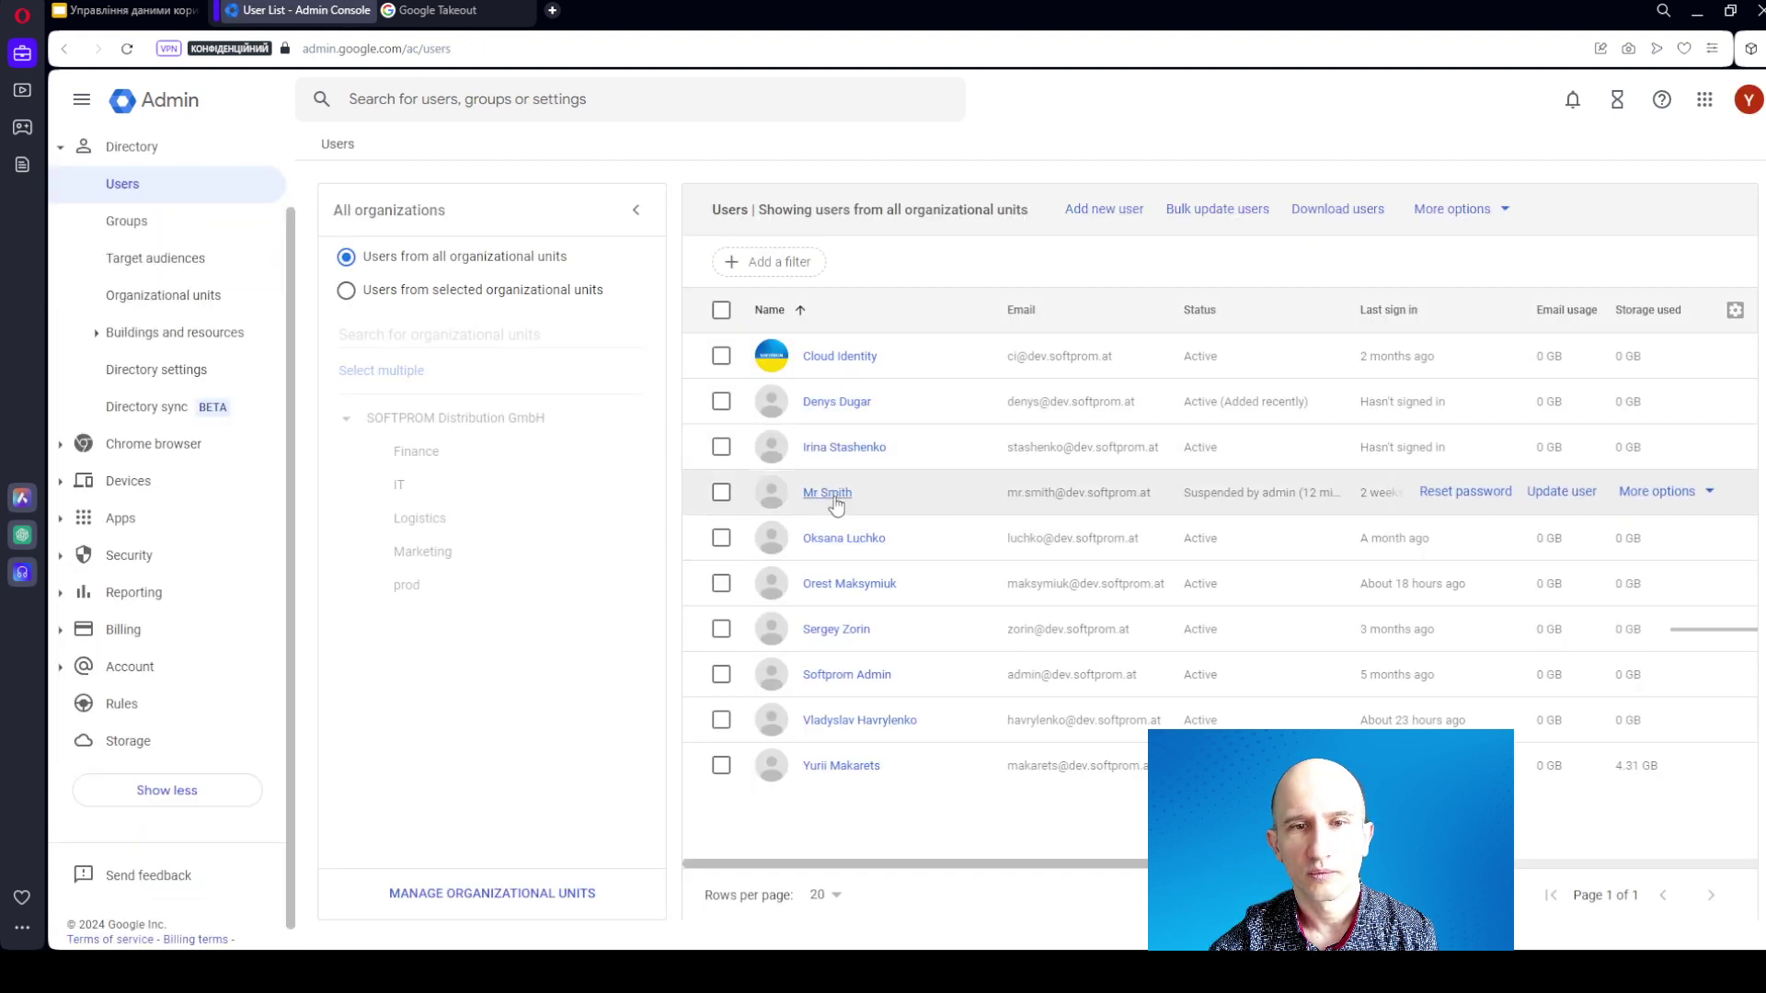
click(835, 357)
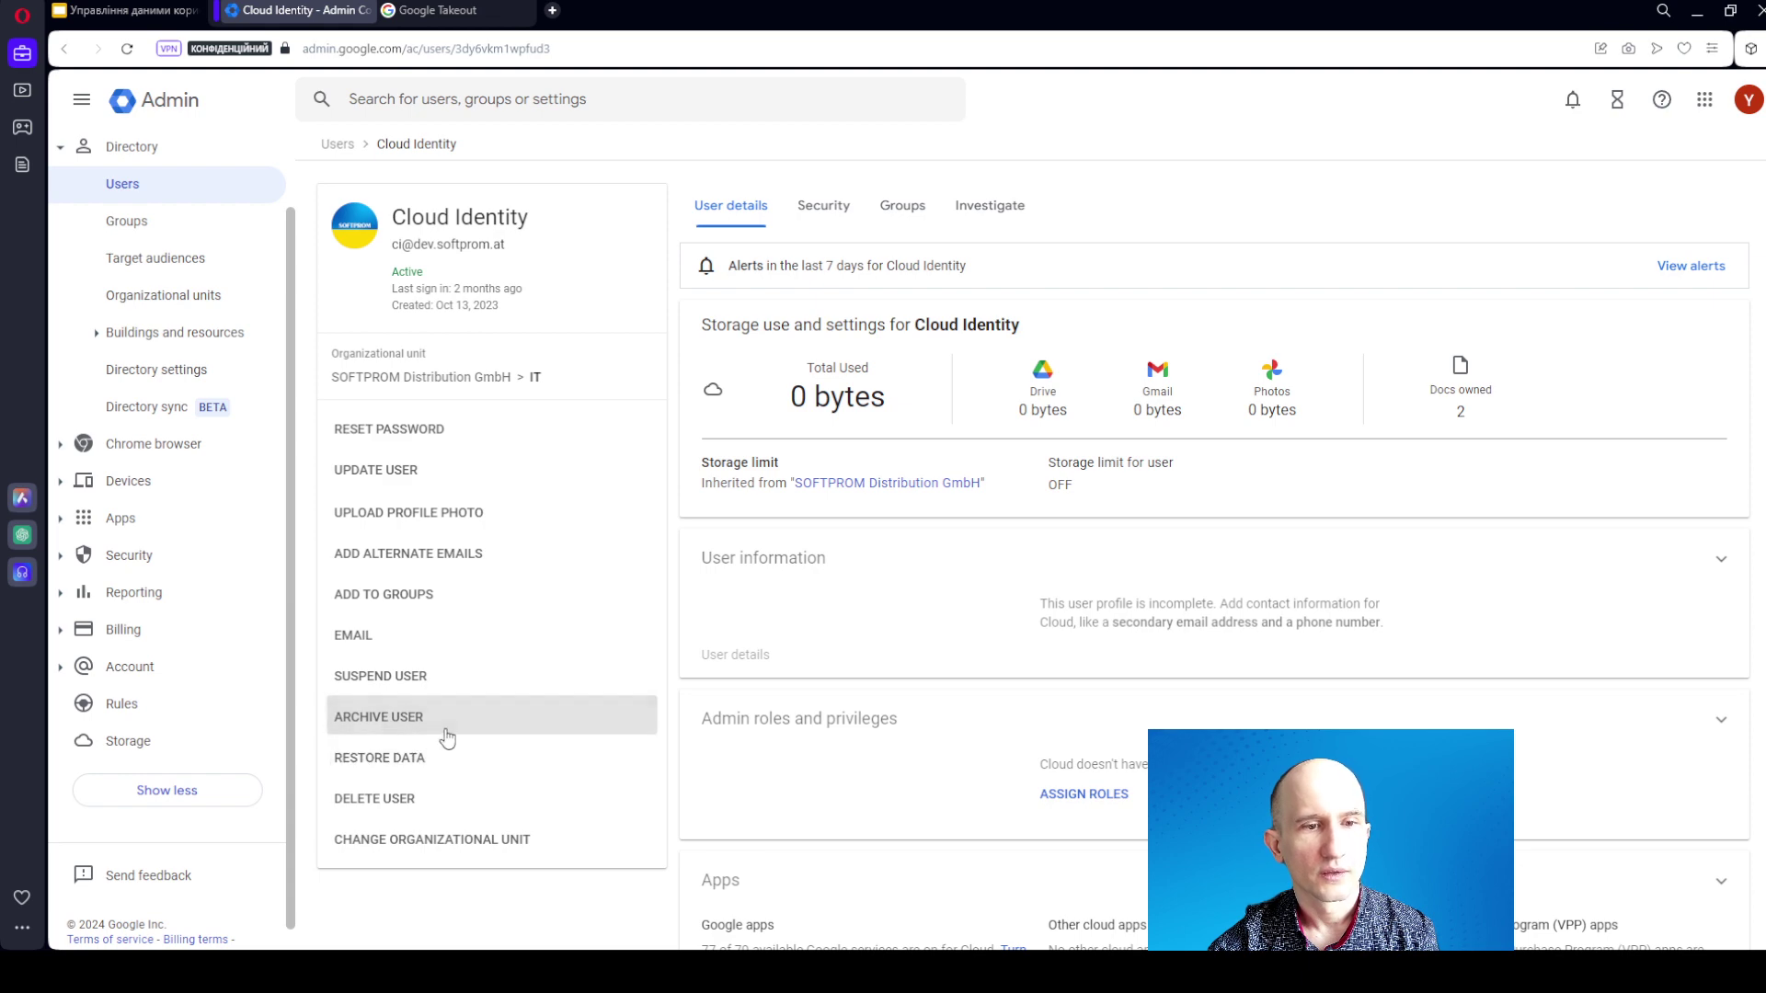
click(411, 718)
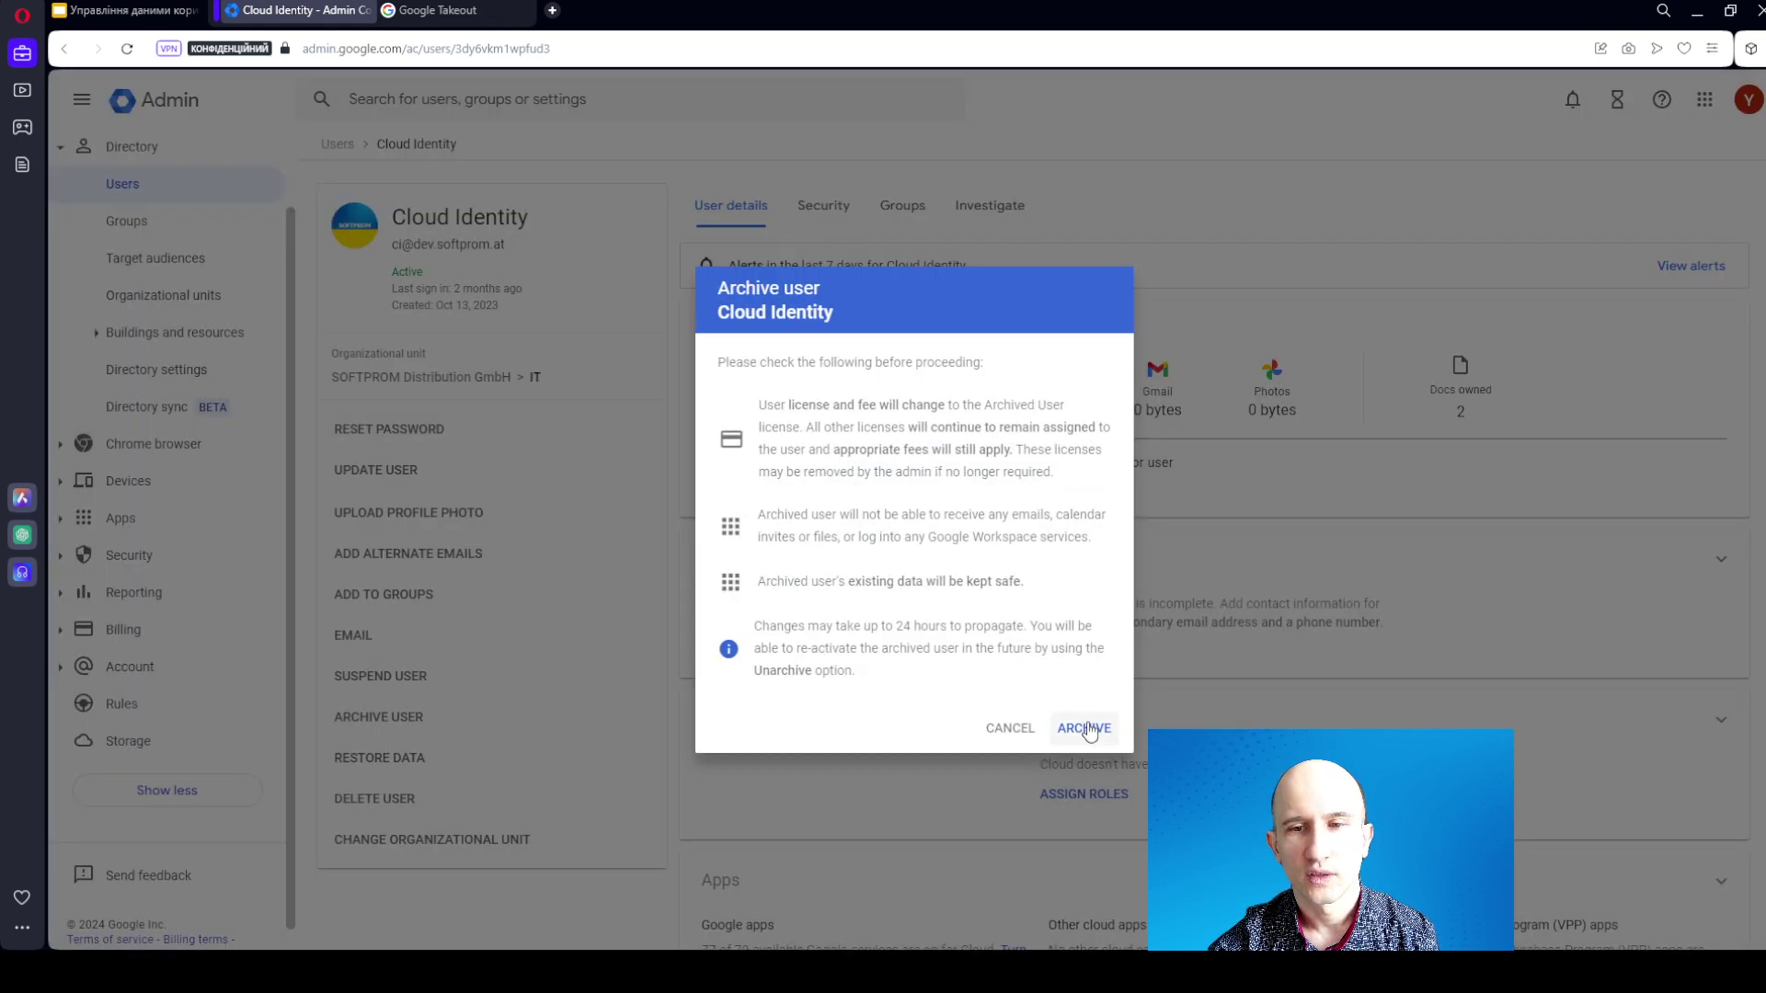
click(1083, 728)
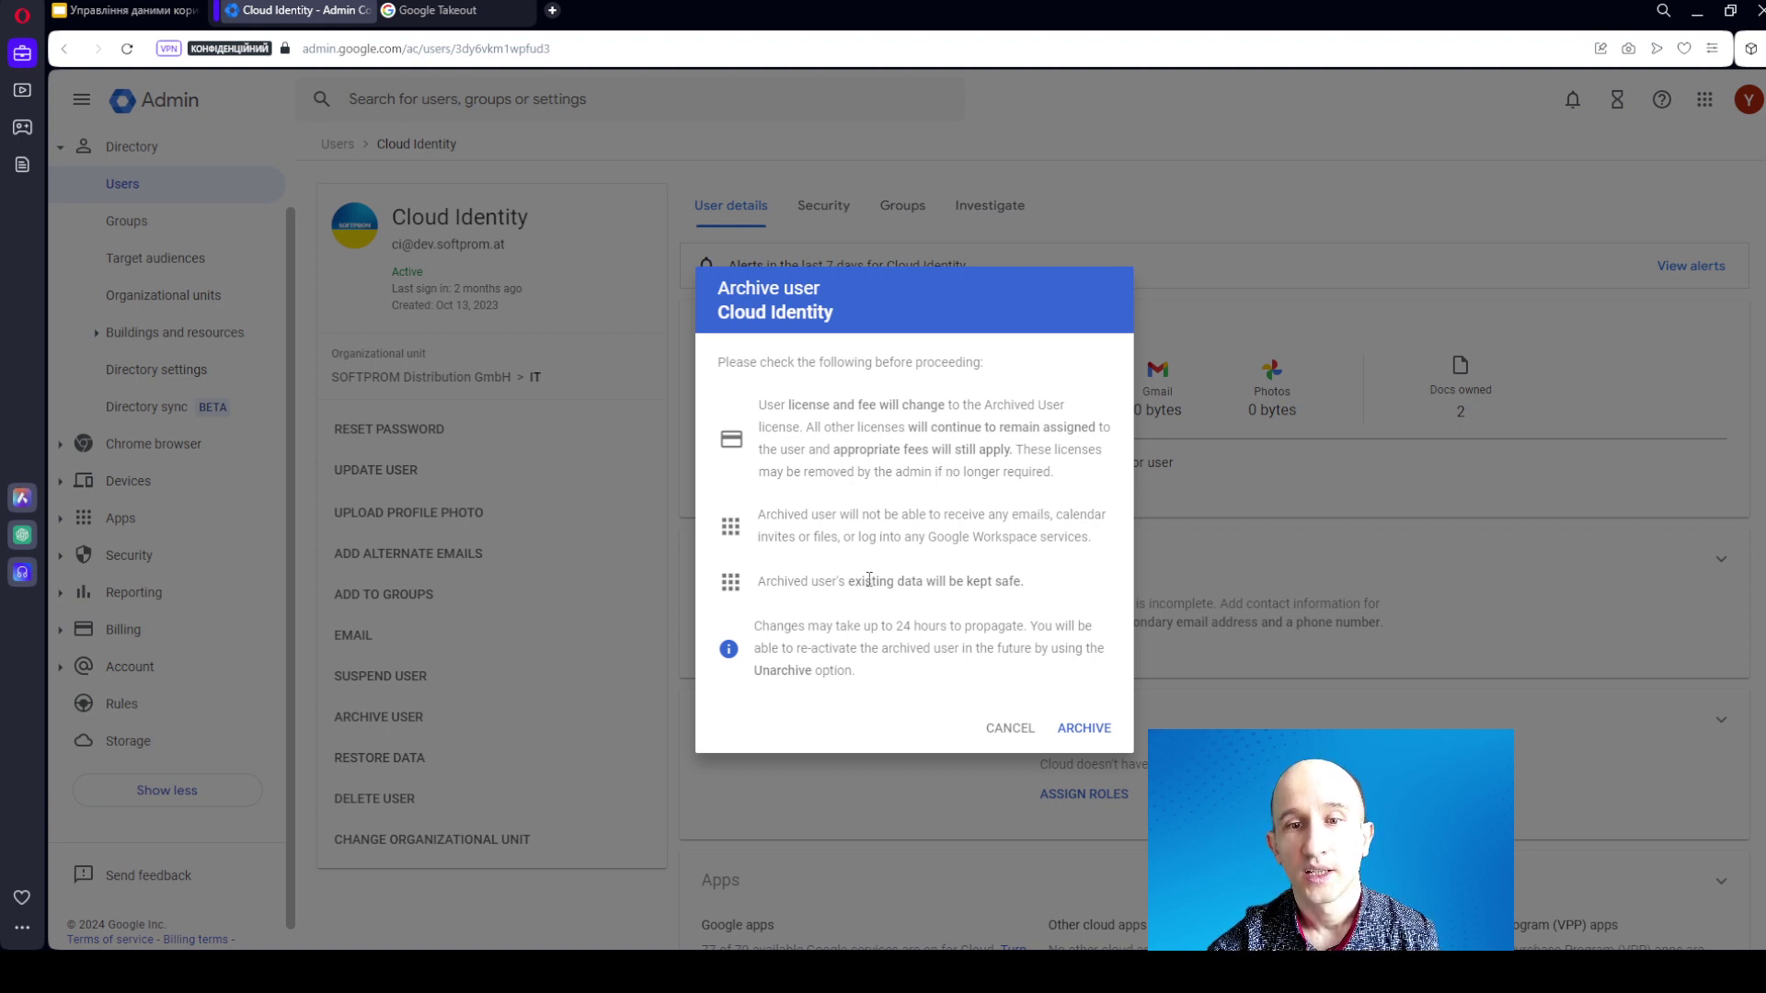
click(1081, 727)
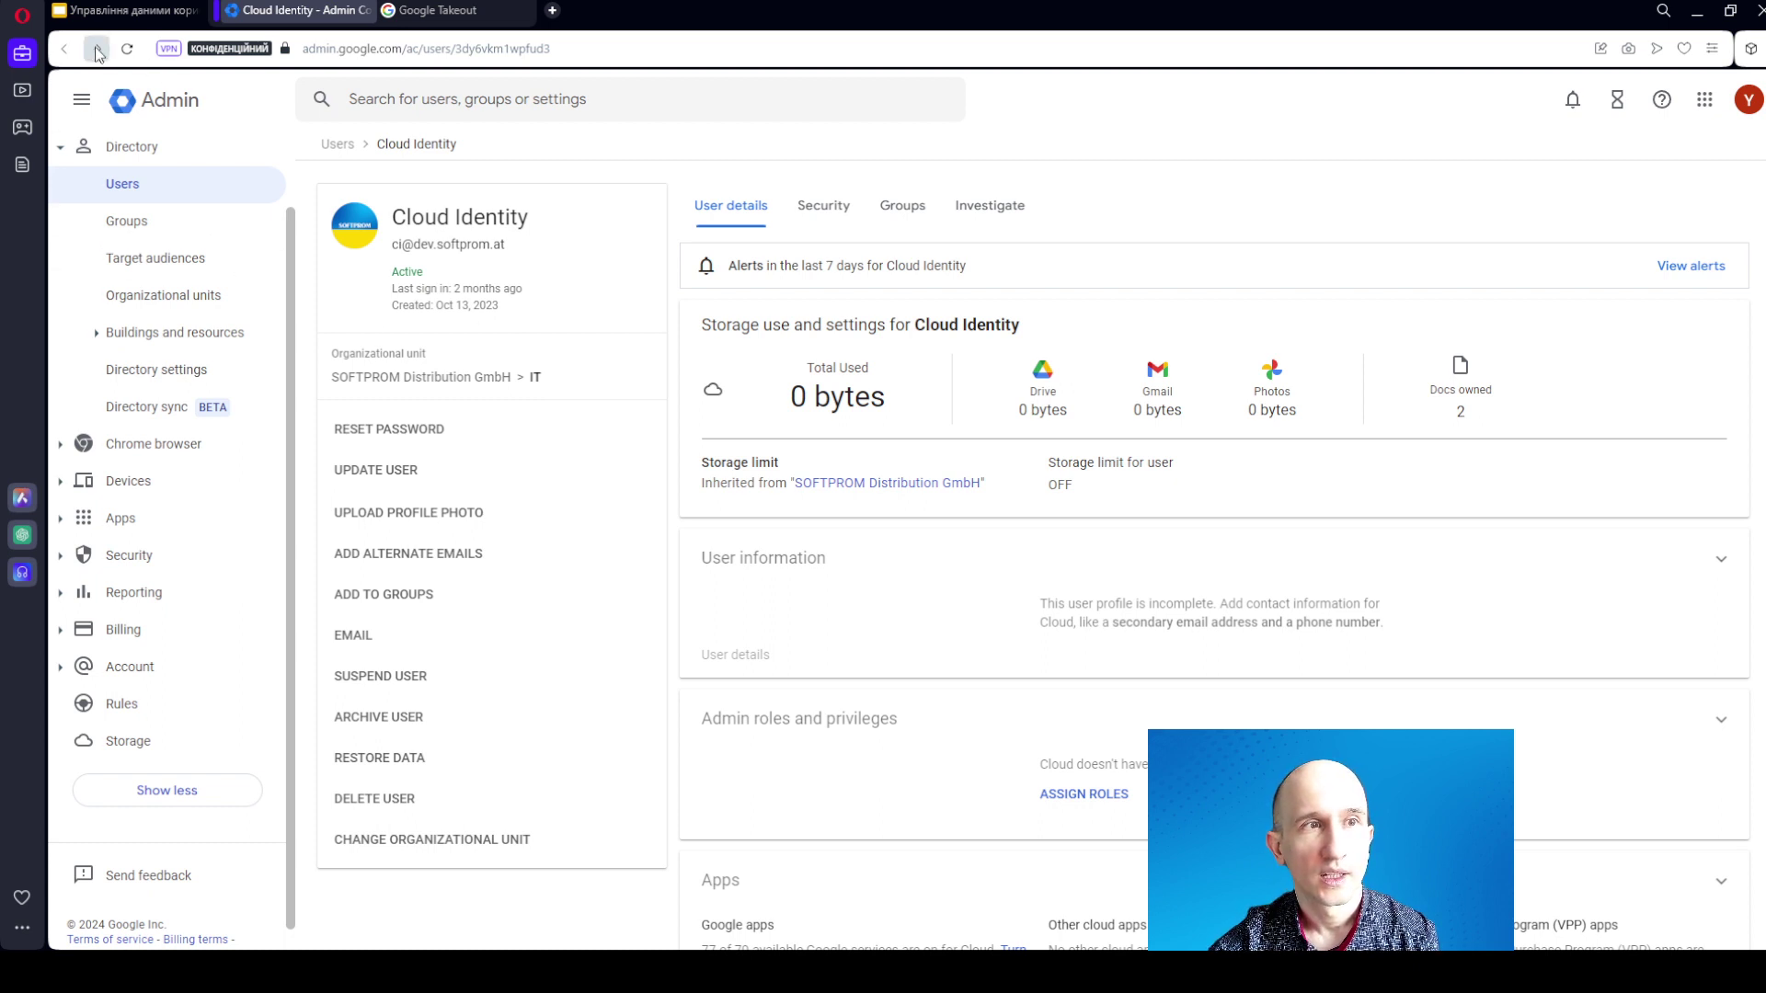
click(126, 47)
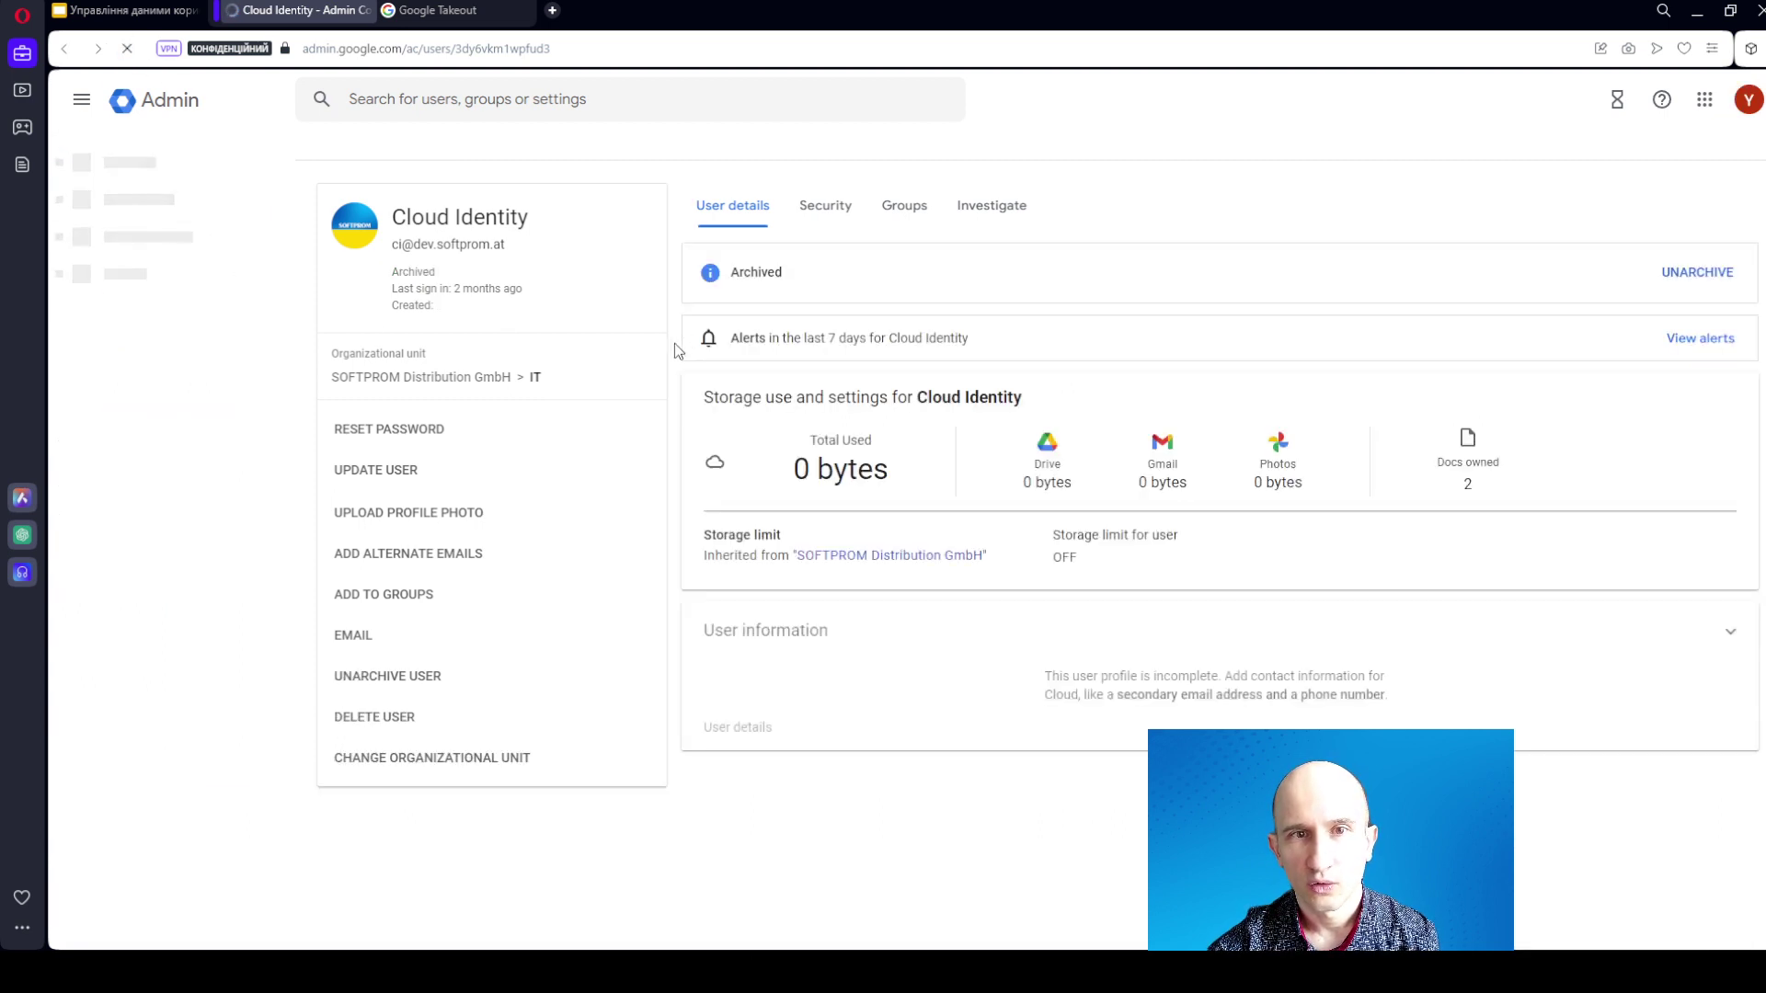